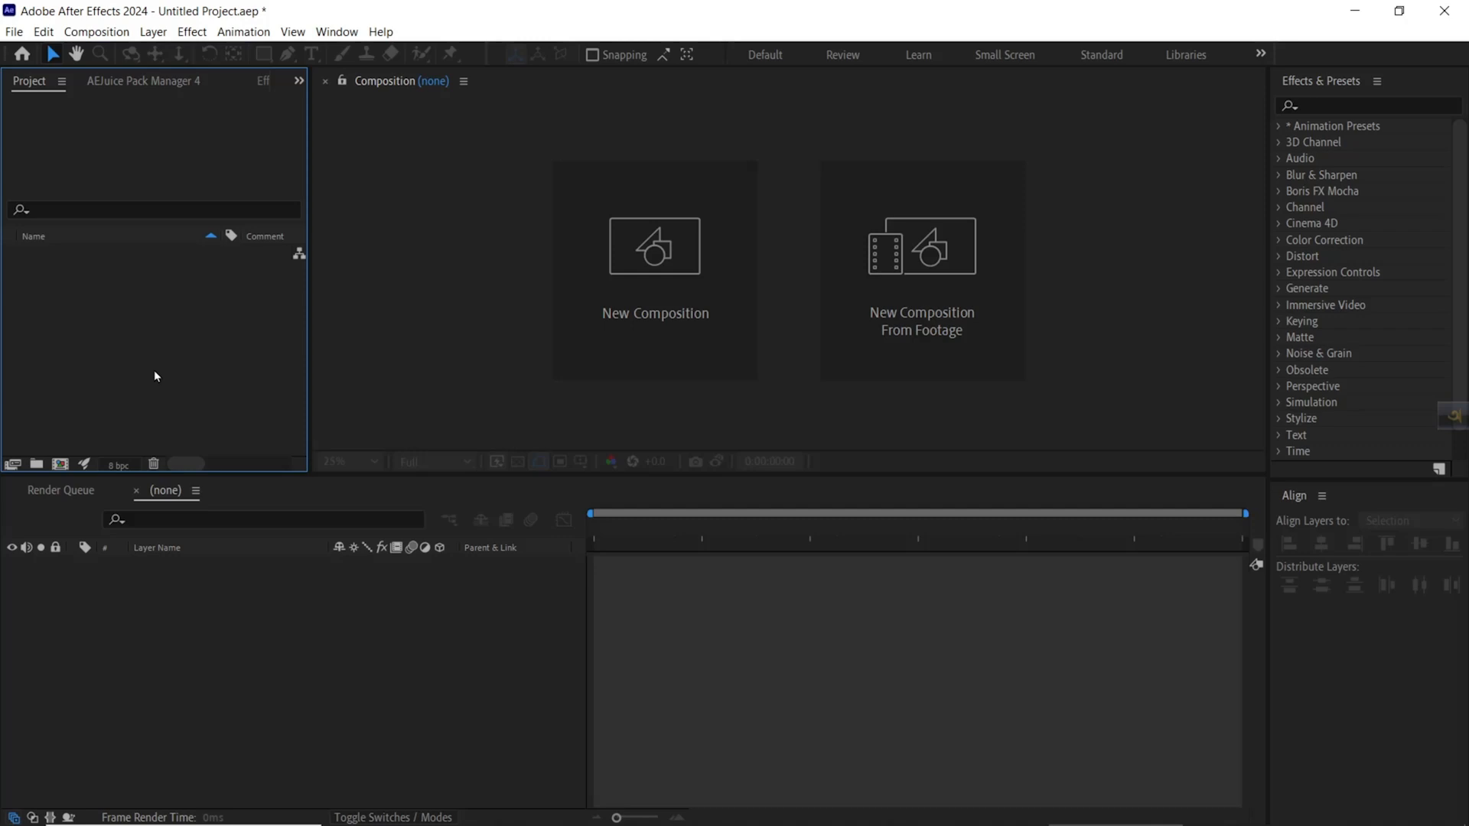
Import "After effect file flyer animation.psd" as Composition - Retain Layer Sizes with Editable Layer Styles.
key("alt+f")
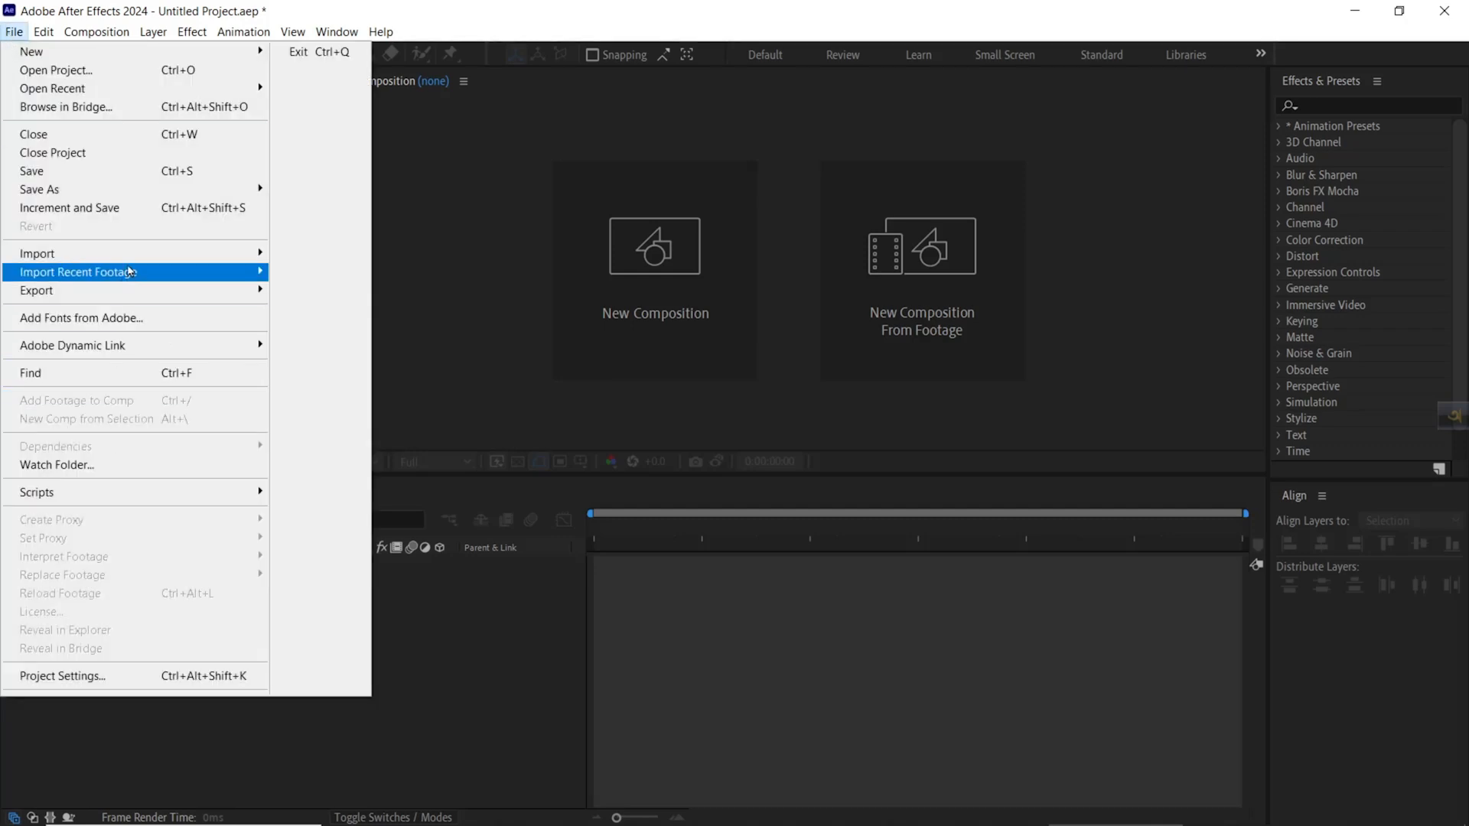
mouse_move(252, 253)
left_click(309, 262)
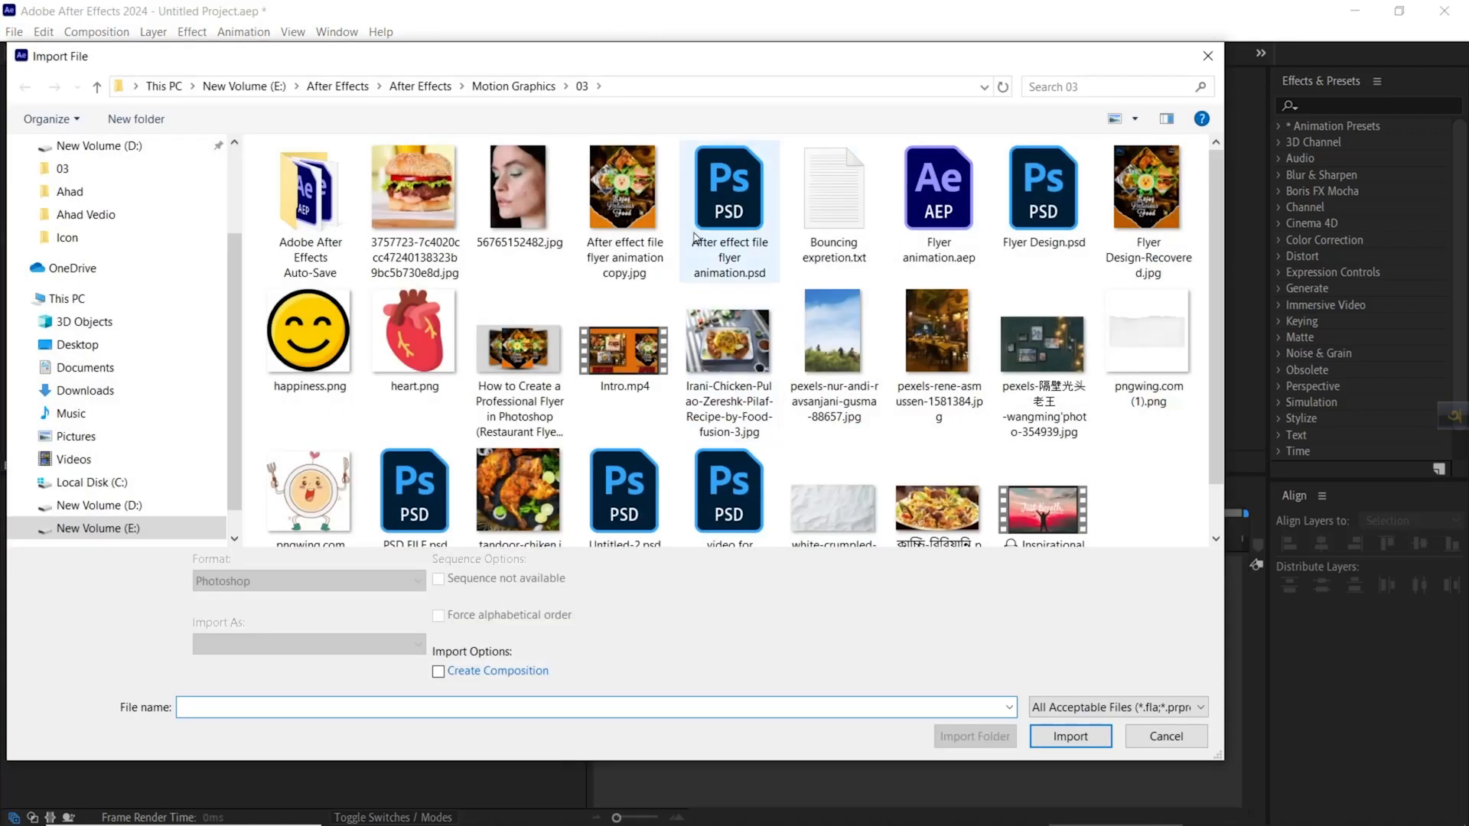
left_click(734, 211)
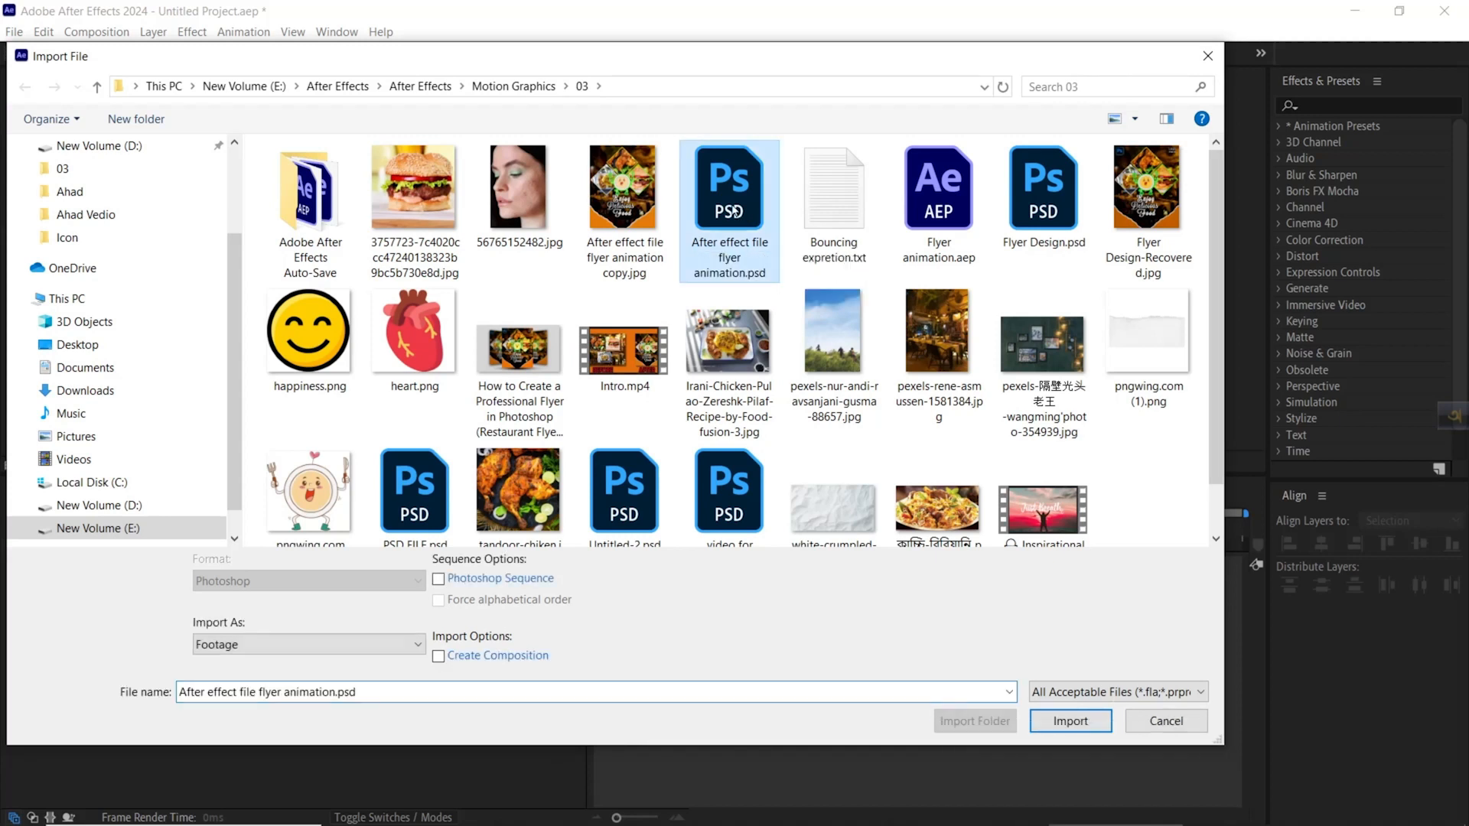
left_click(249, 654)
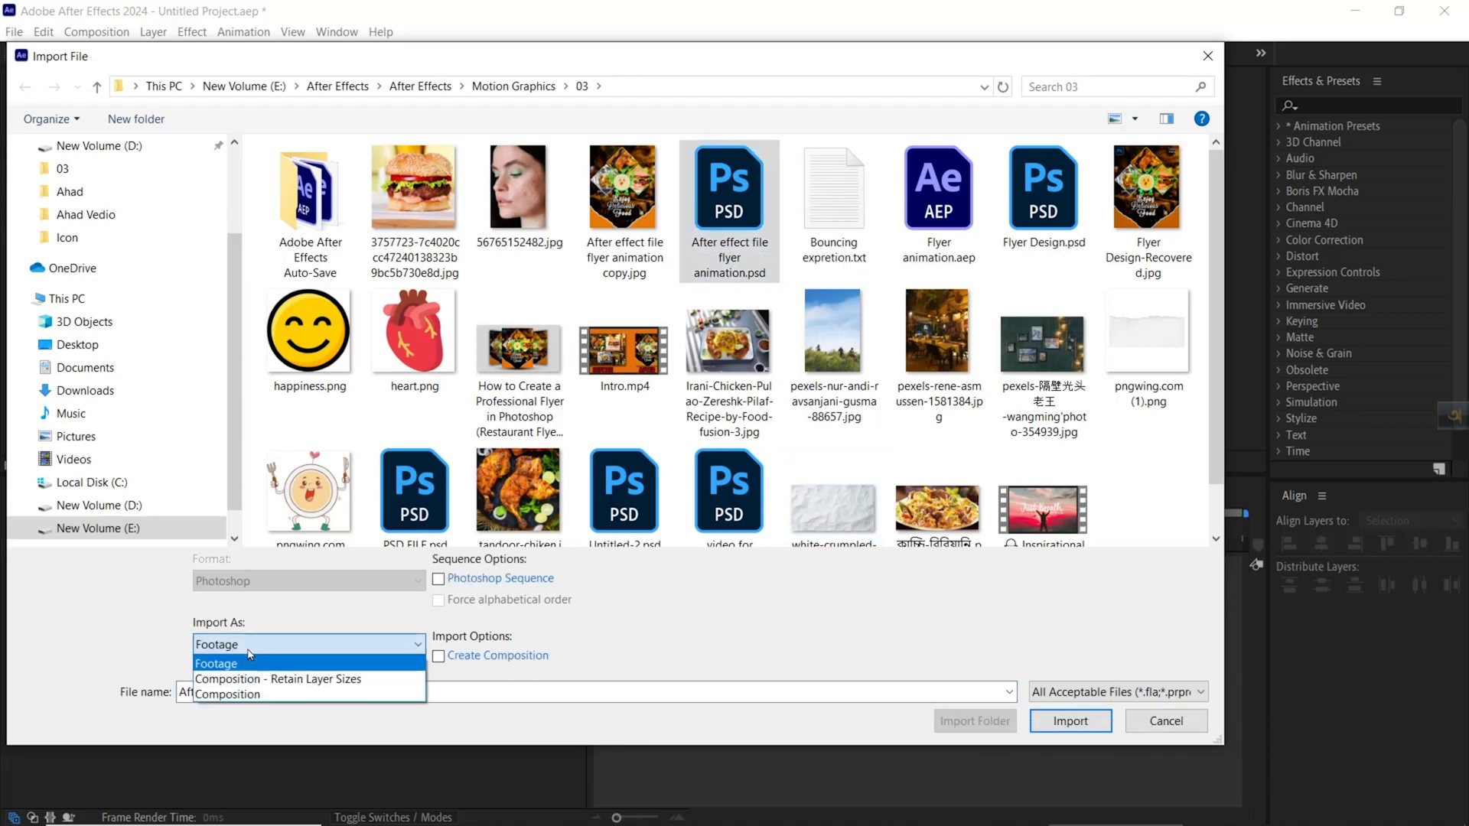
left_click(360, 687)
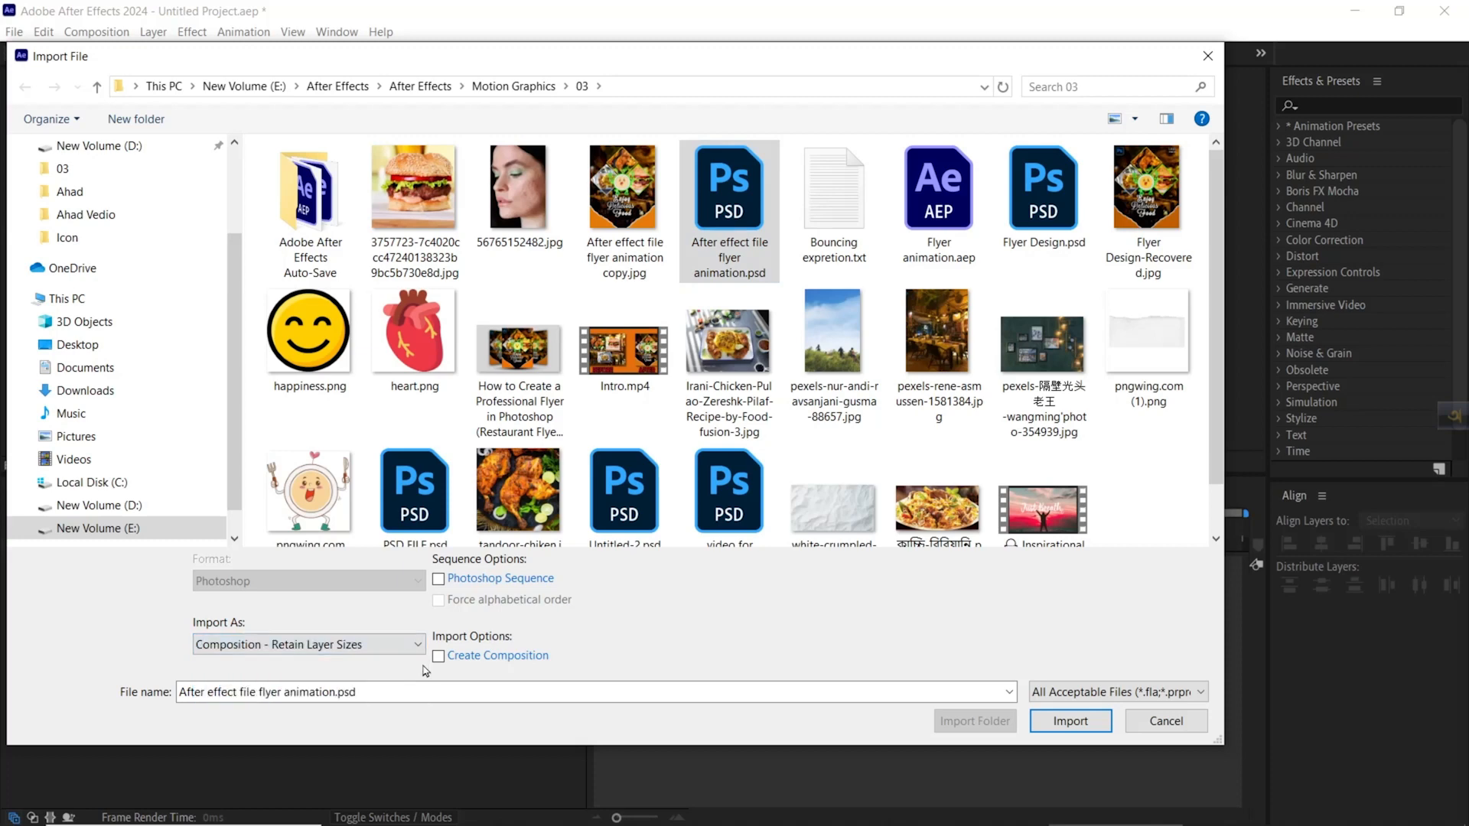
left_click(1084, 726)
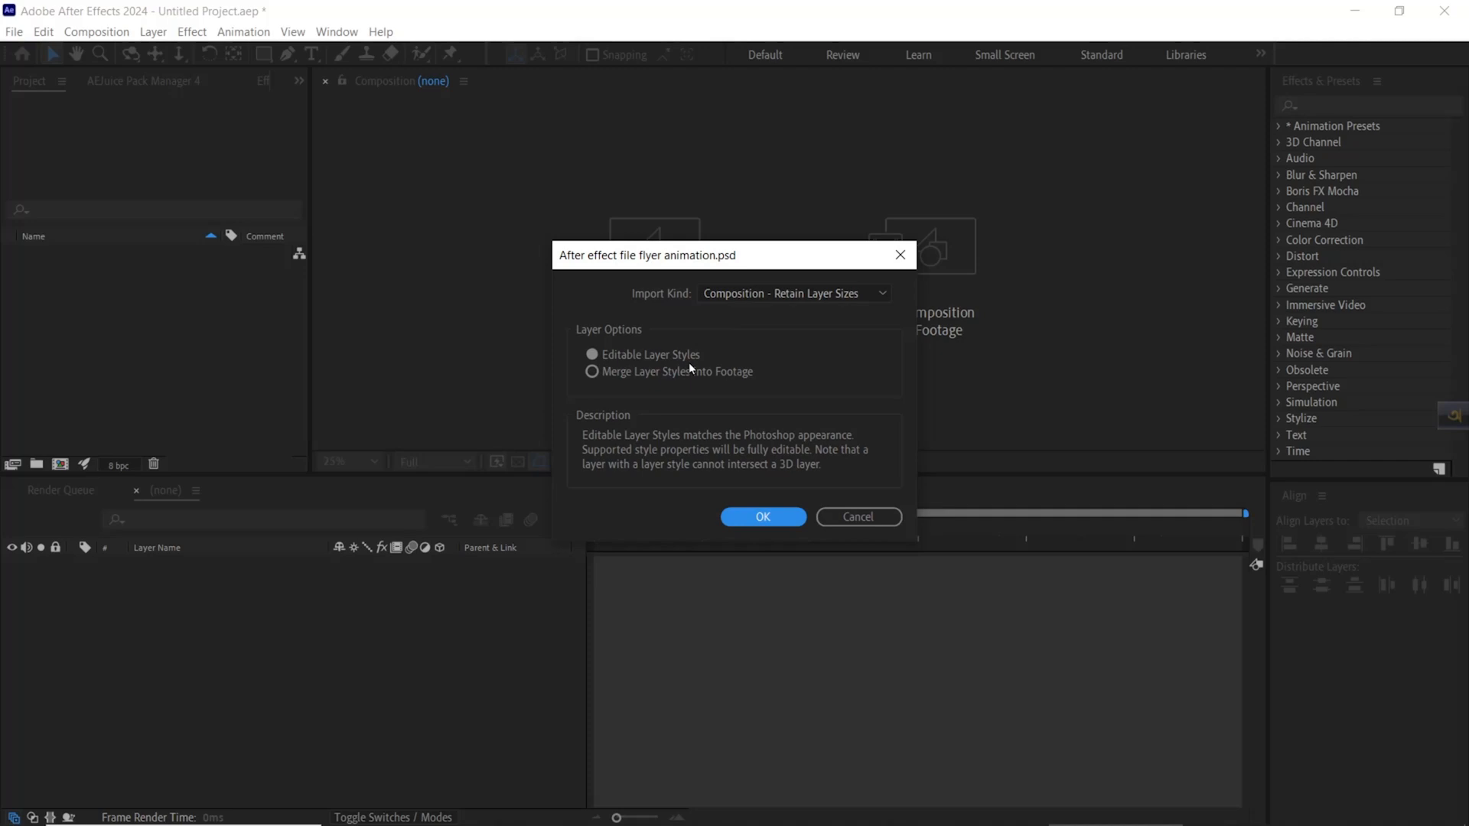
left_click(764, 516)
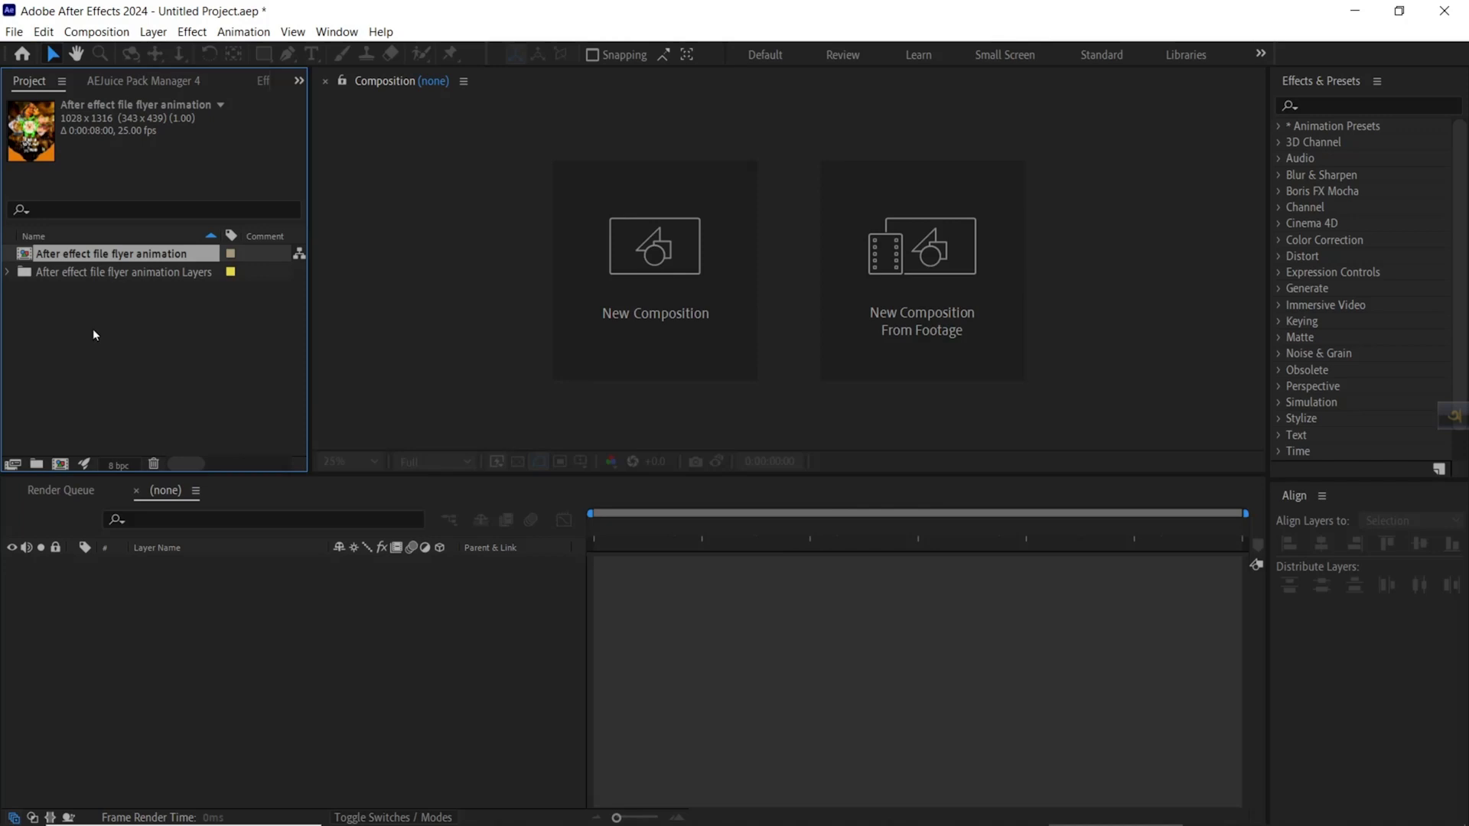
Create a new composition at 1028 x 1316 px, 25 fps, with a duration of 0:00:08:00.
left_click(60, 465)
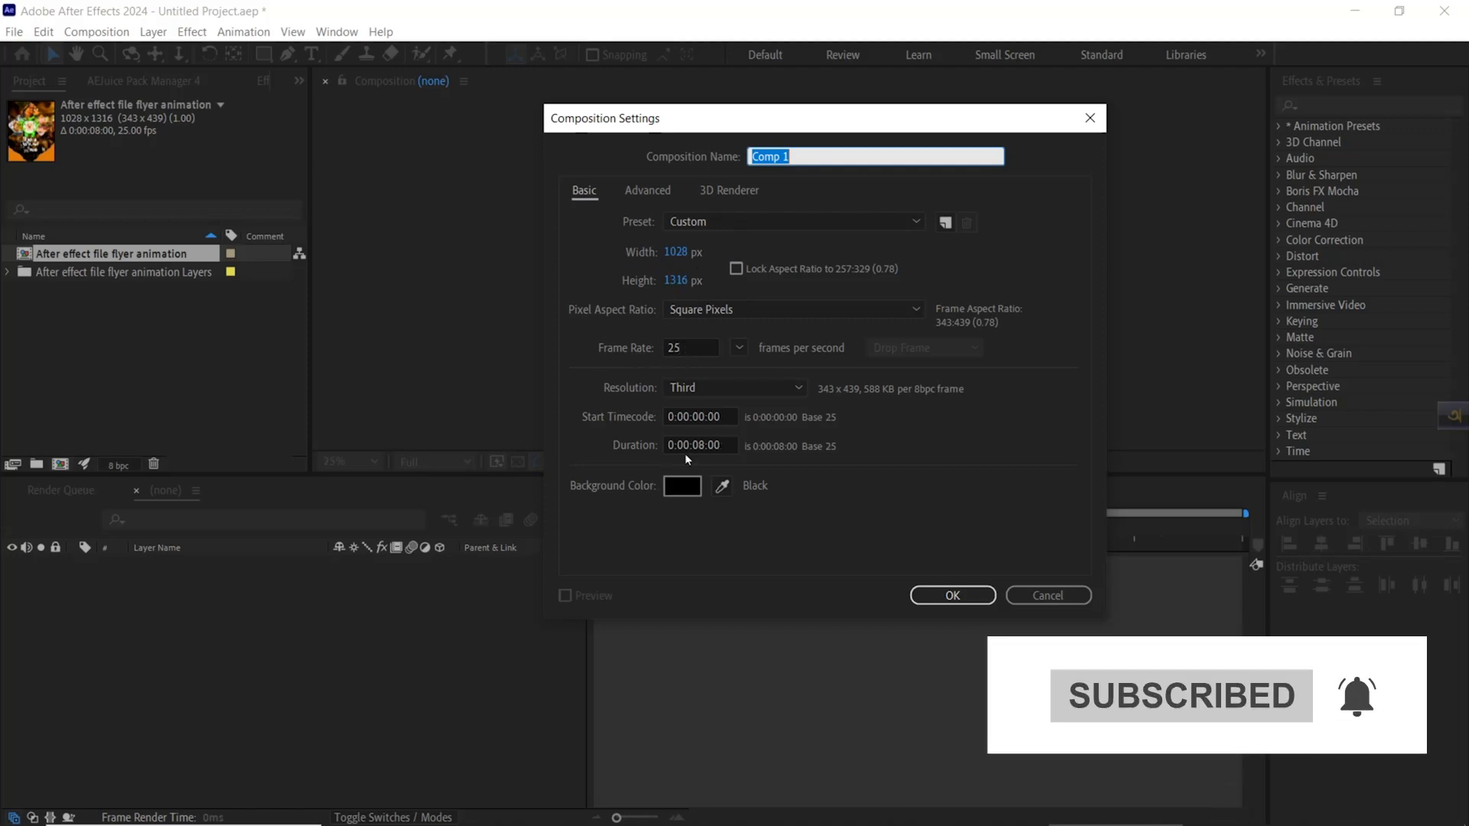
left_click(950, 595)
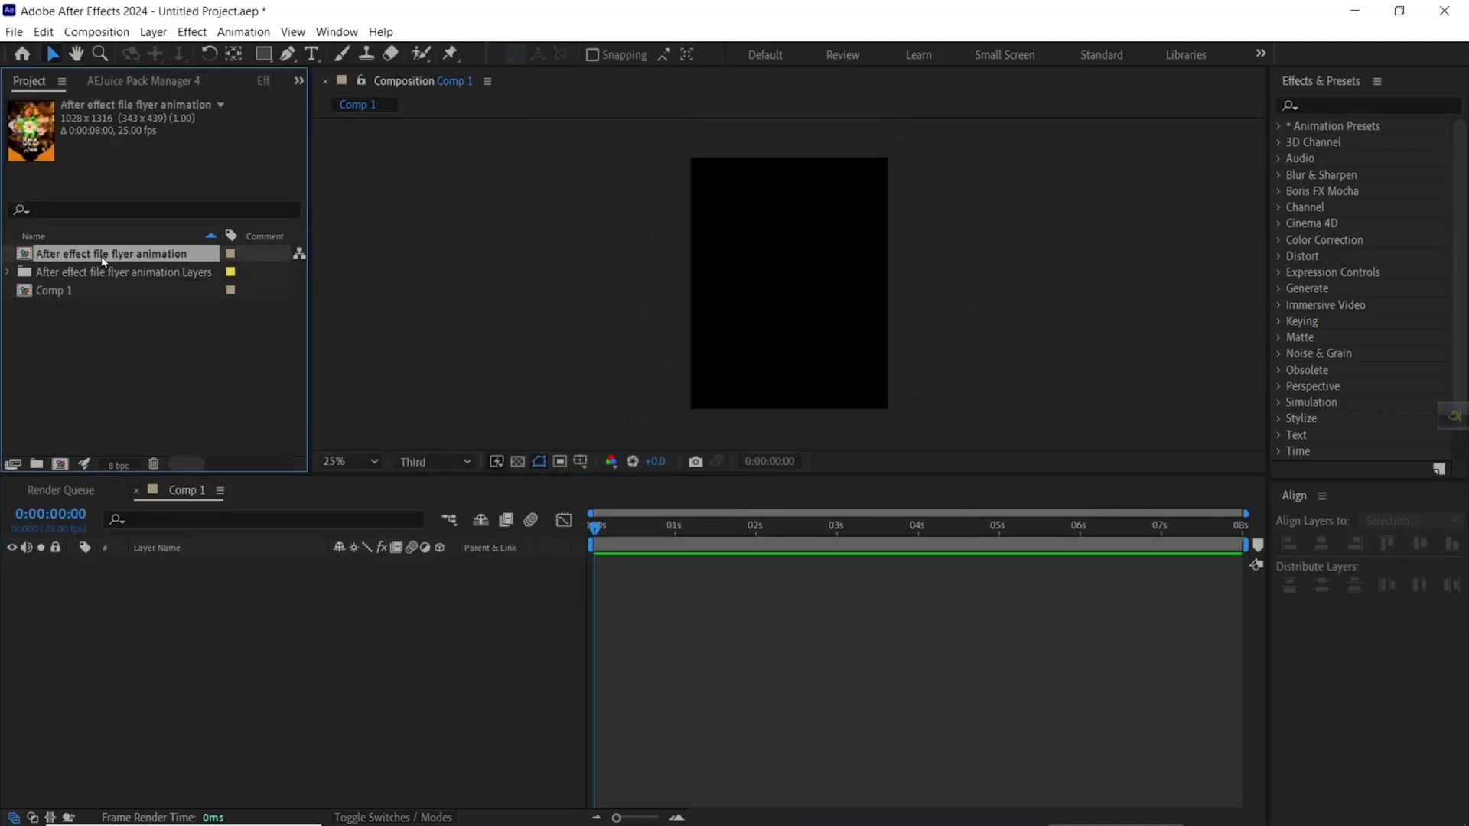
Open the "After effect file flyer animation" composition and solo its Background layer.
double_click(103, 255)
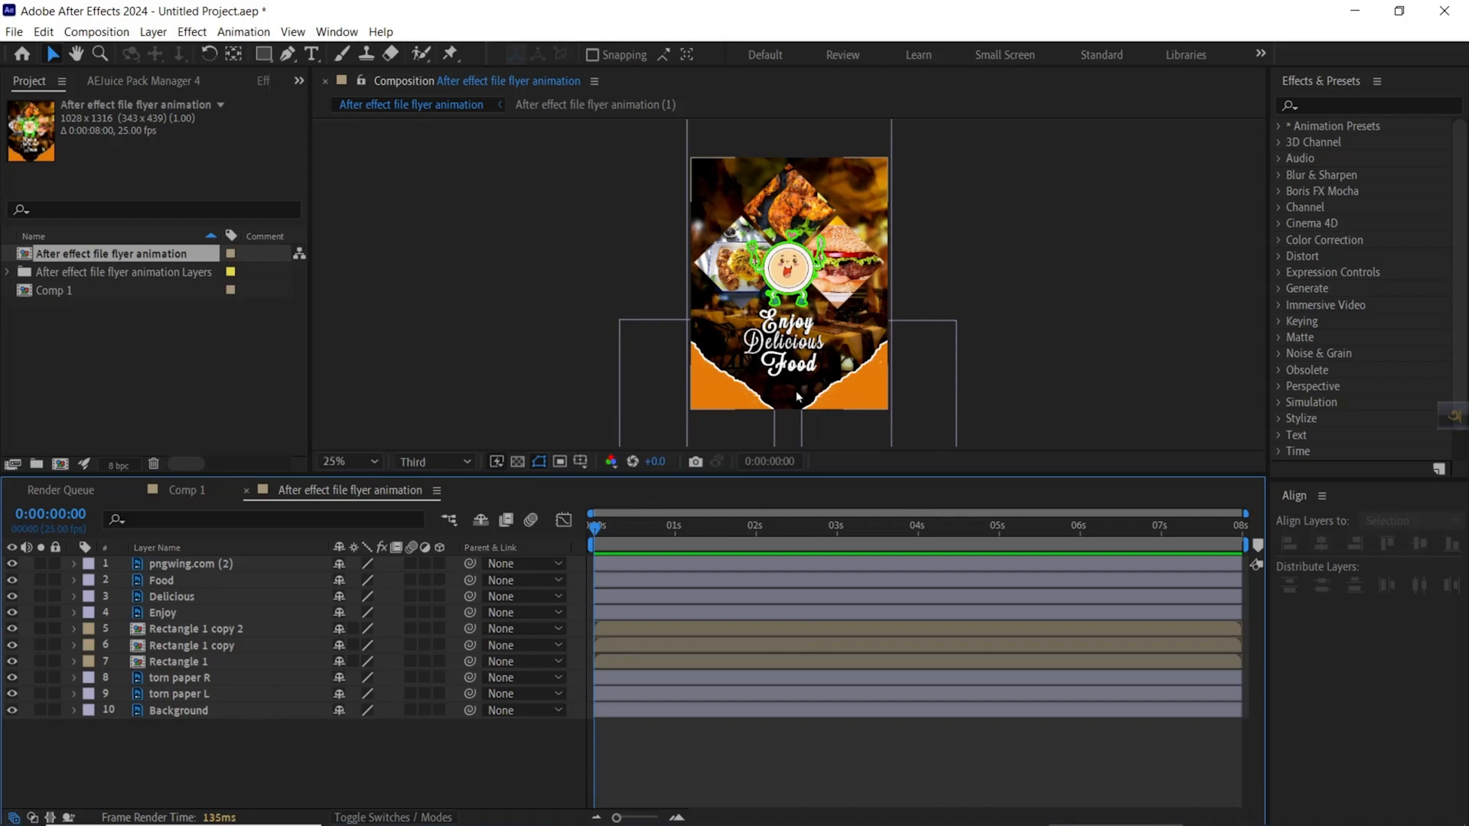
left_click(215, 713)
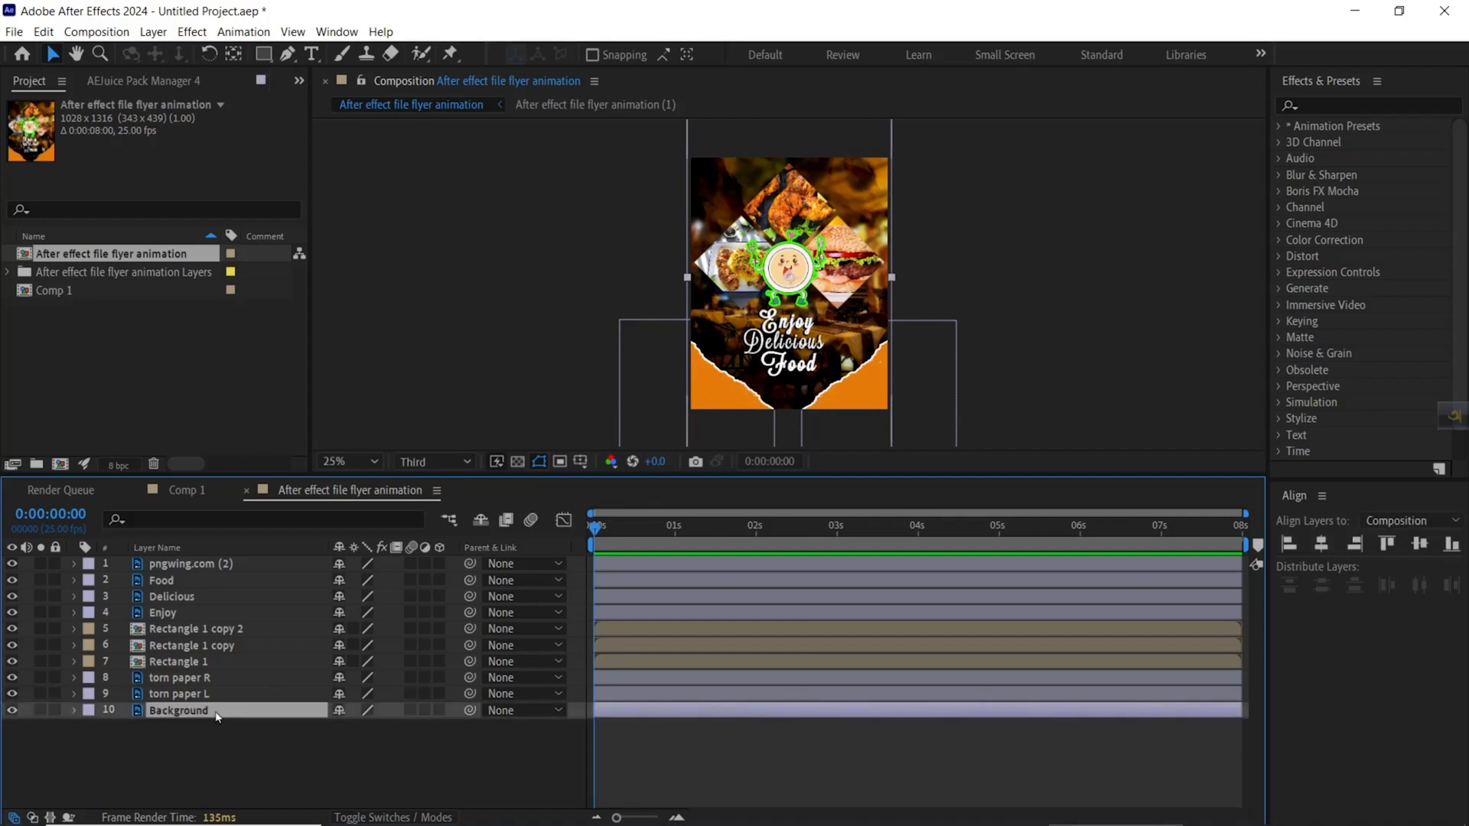
left_click(41, 710)
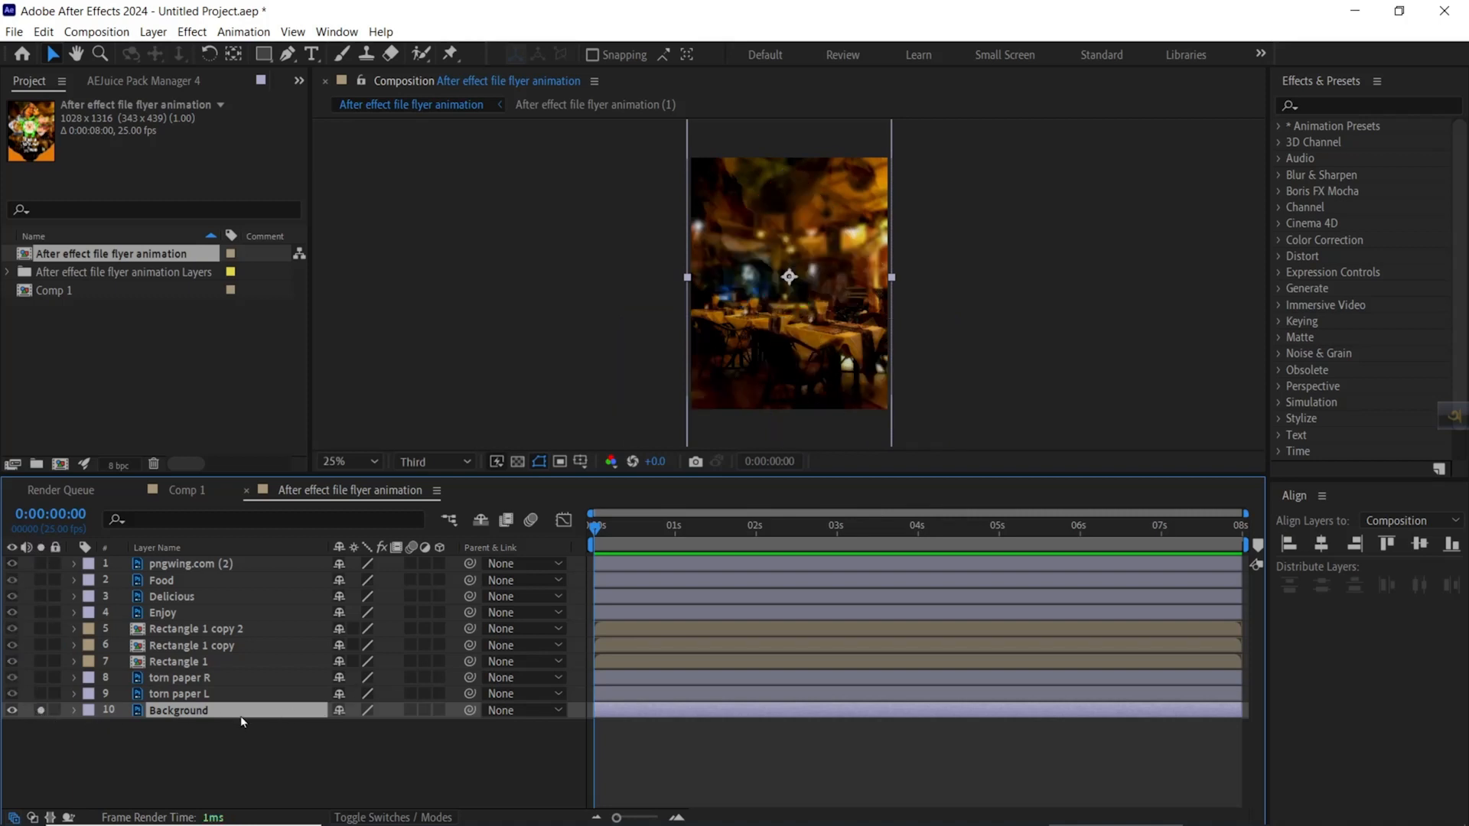
Make the Background layer 3D and add a Scale keyframe to it at 0:00:01:00.
left_click_drag(596, 535, 676, 541)
key("s")
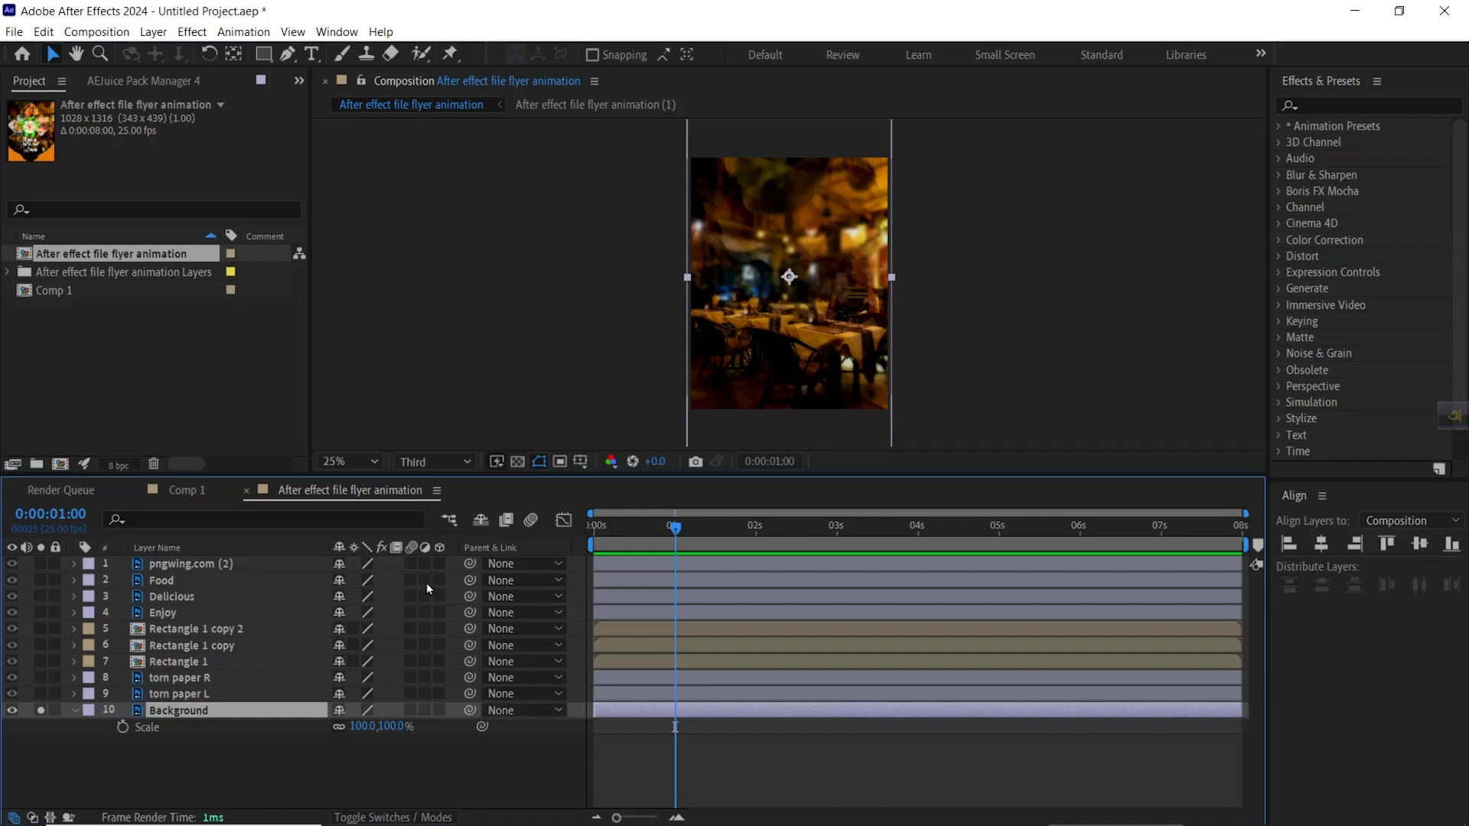
left_click(439, 710)
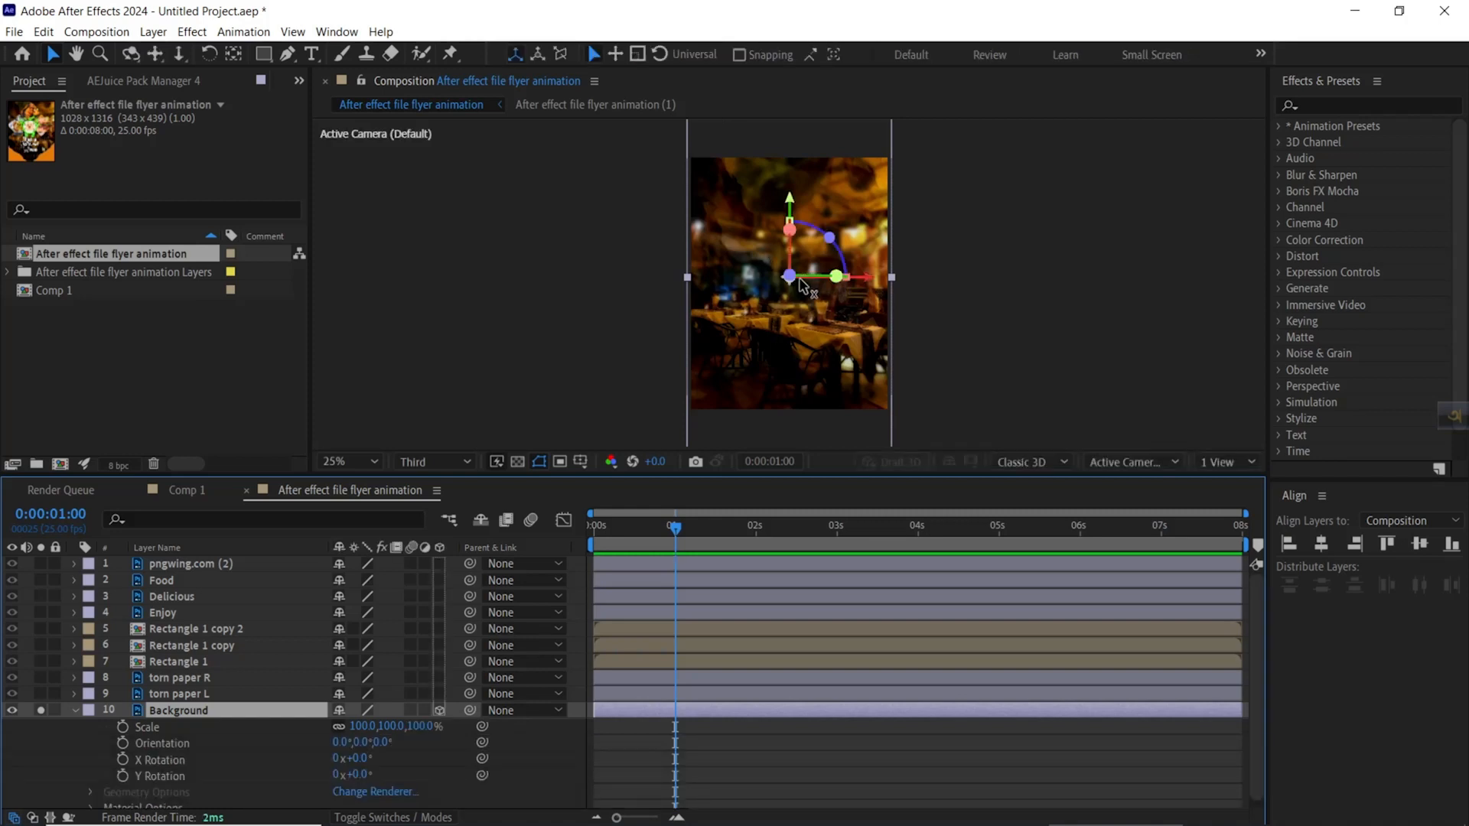
scroll(197, 728, "down", 1)
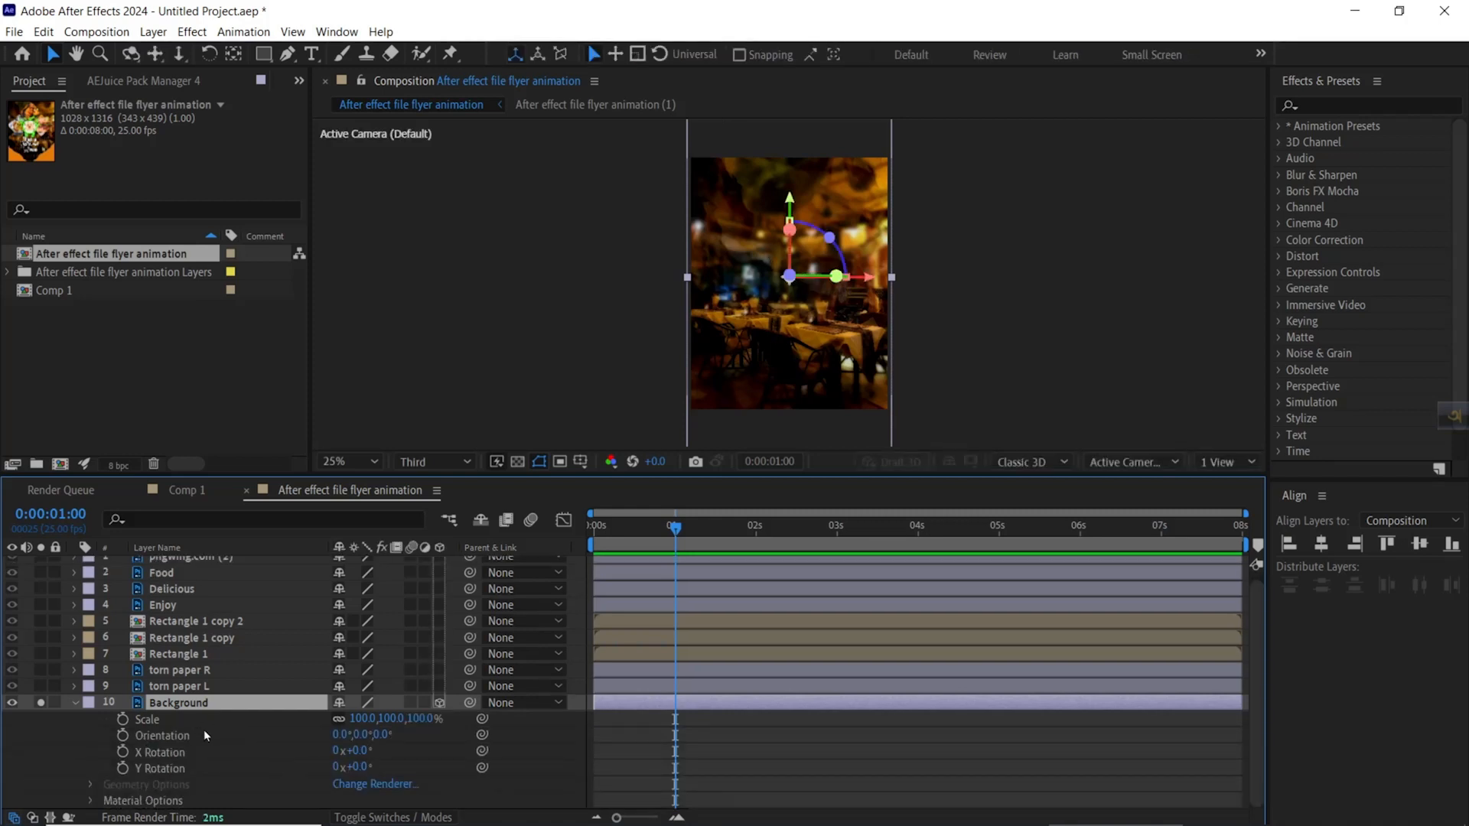
left_click(122, 720)
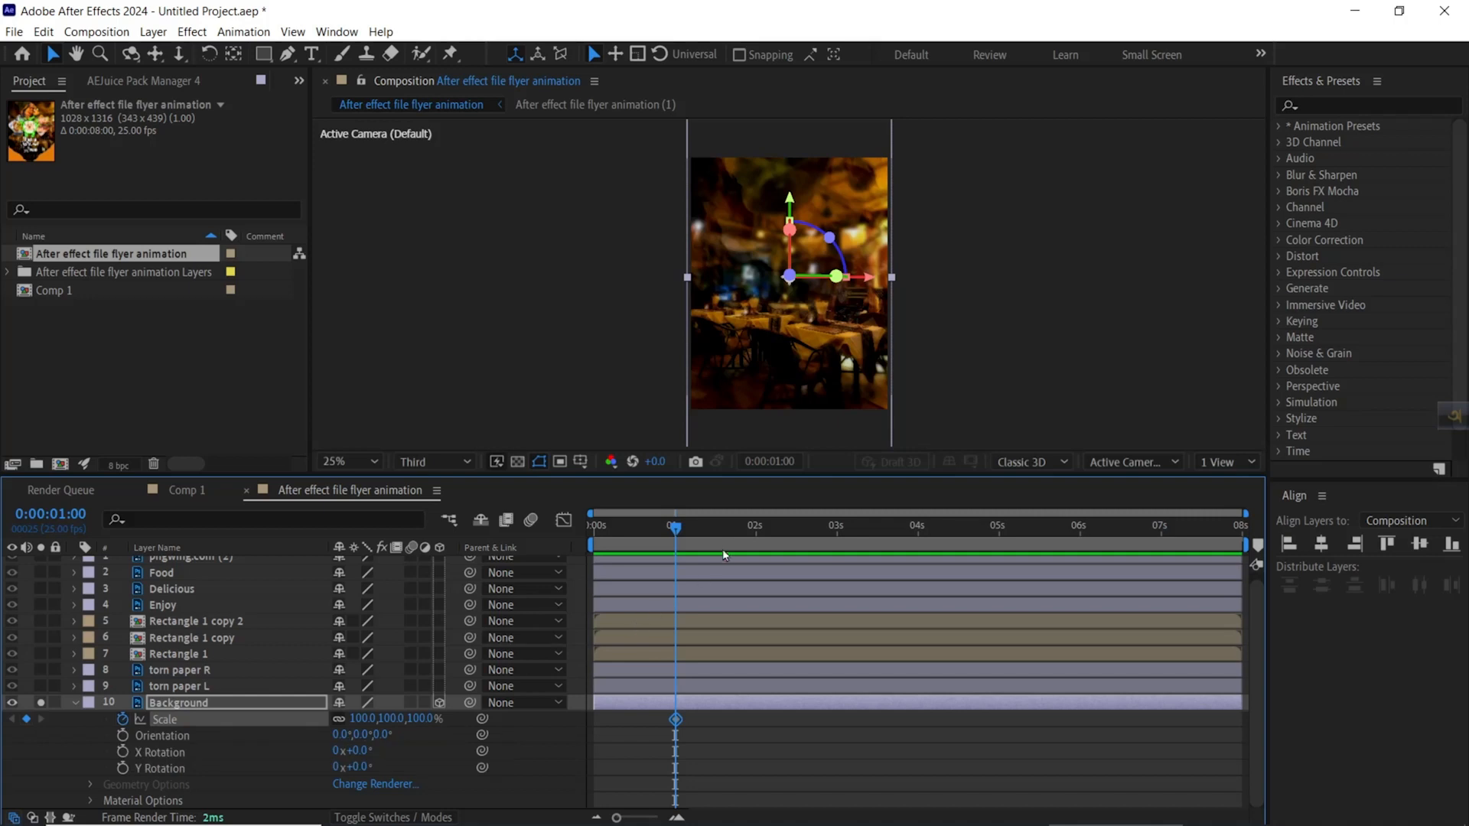
Add a Background Scale keyframe of about 1892% at 0:00:00:00 and preview the zoom animation.
left_click_drag(675, 528, 541, 562)
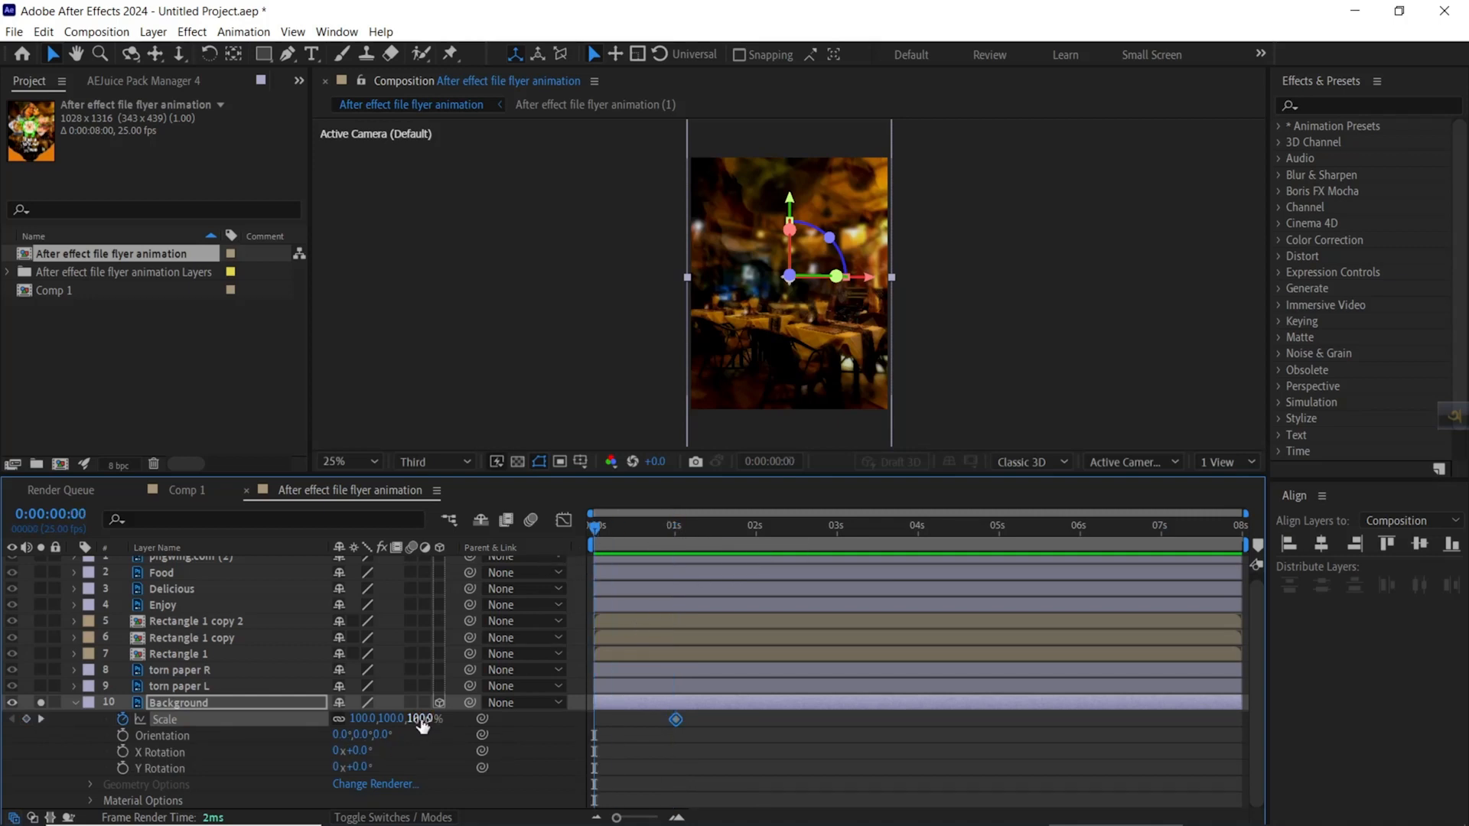
left_click_drag(420, 722, 716, 746)
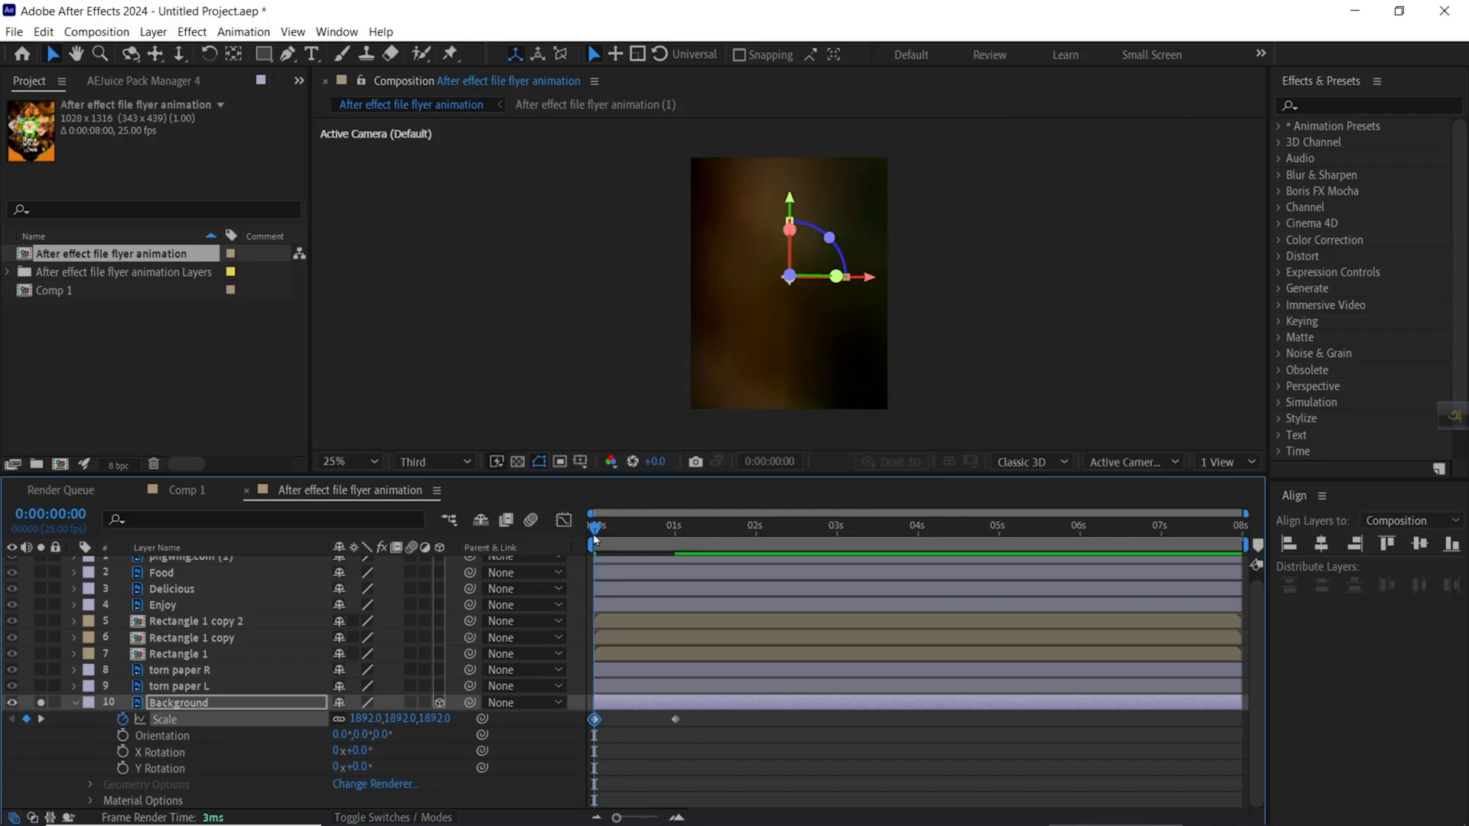
key("space")
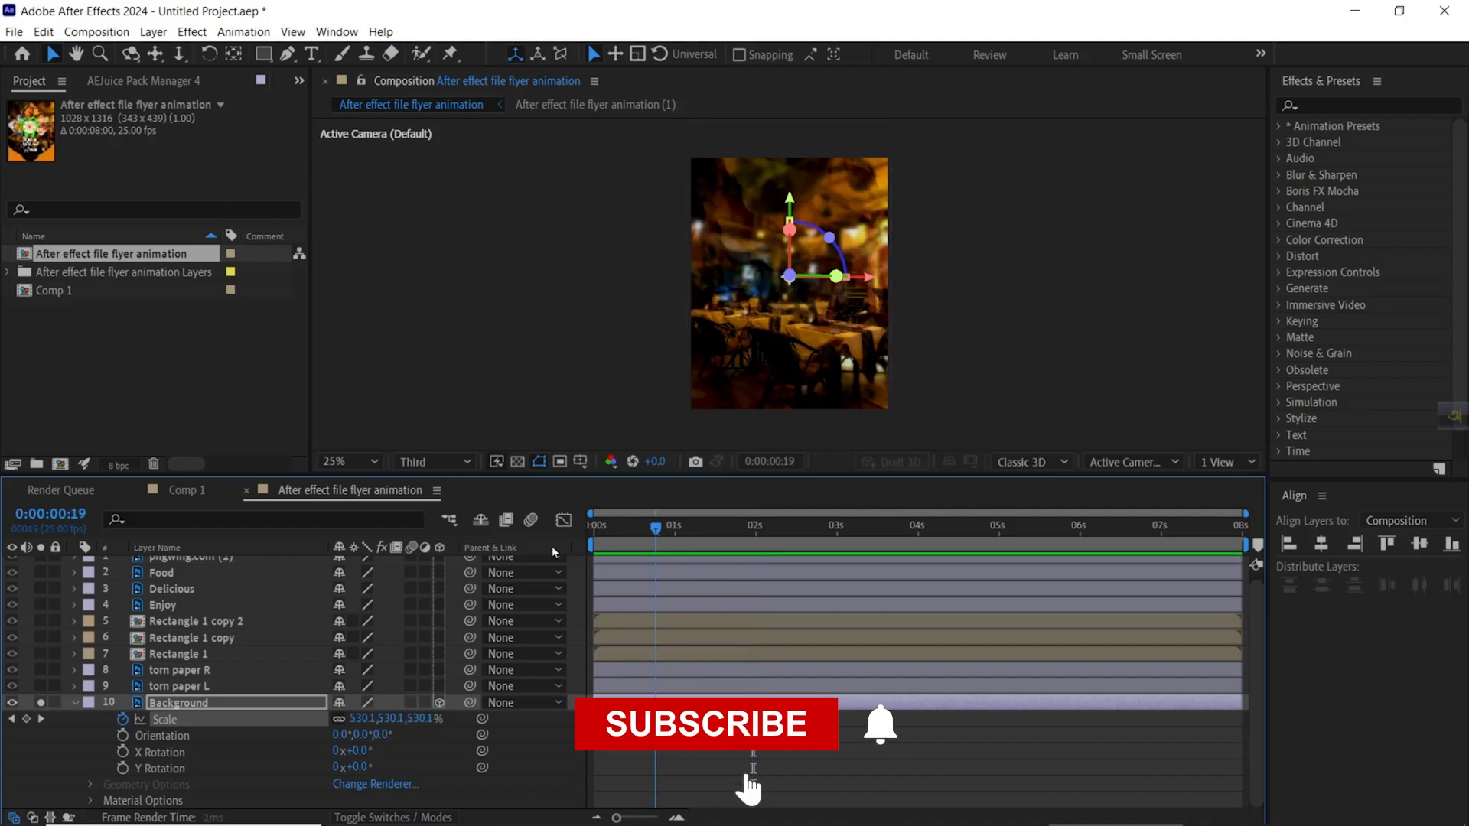
key("space")
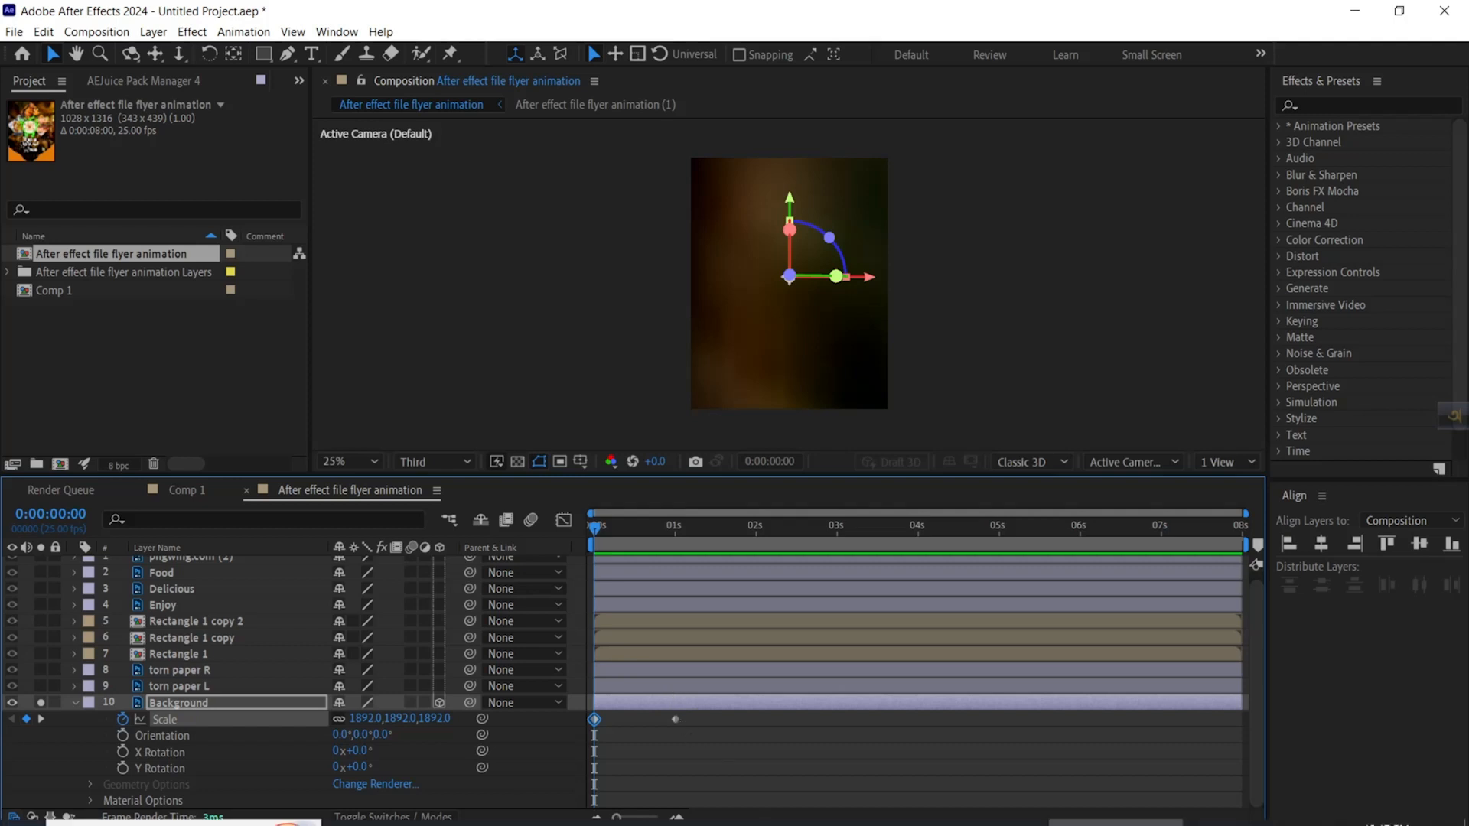
Switch to File Explorer and copy the full bounce expression from "Bouncing expretion.txt" in folder 03.
mouse_move(918, 823)
left_click(877, 817)
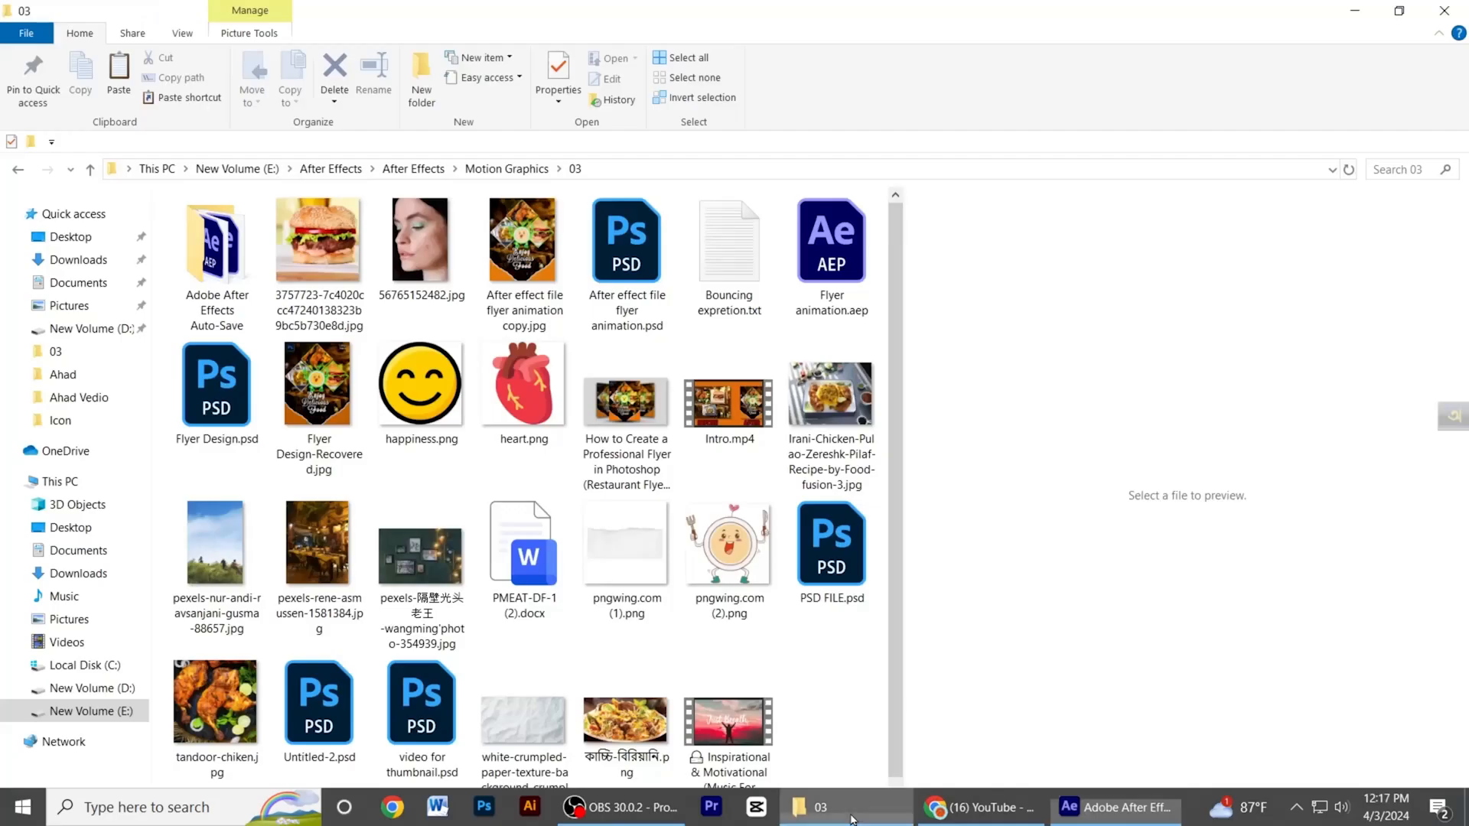
left_click(732, 247)
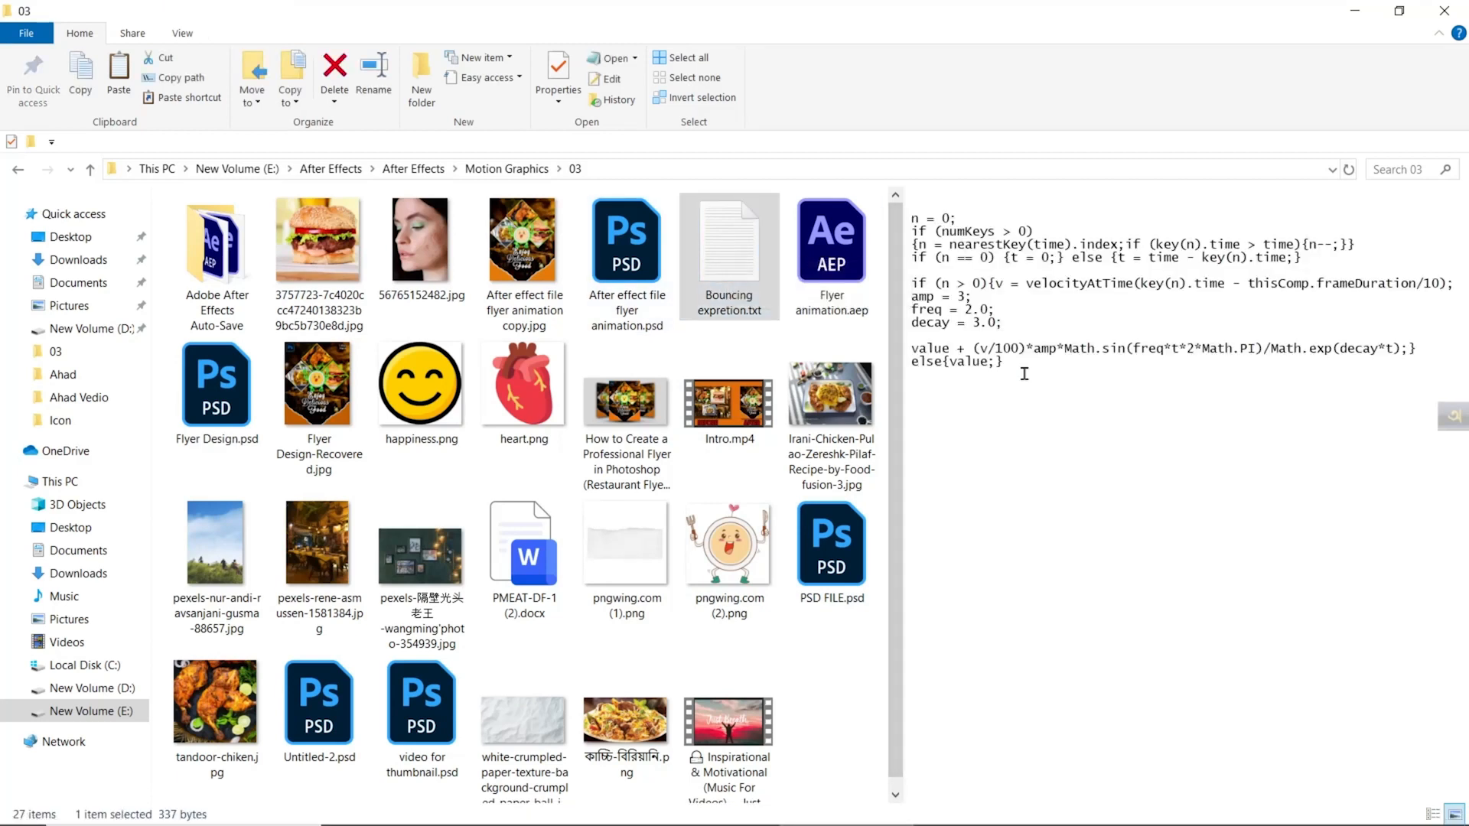
left_click(939, 399)
key("ctrl+a")
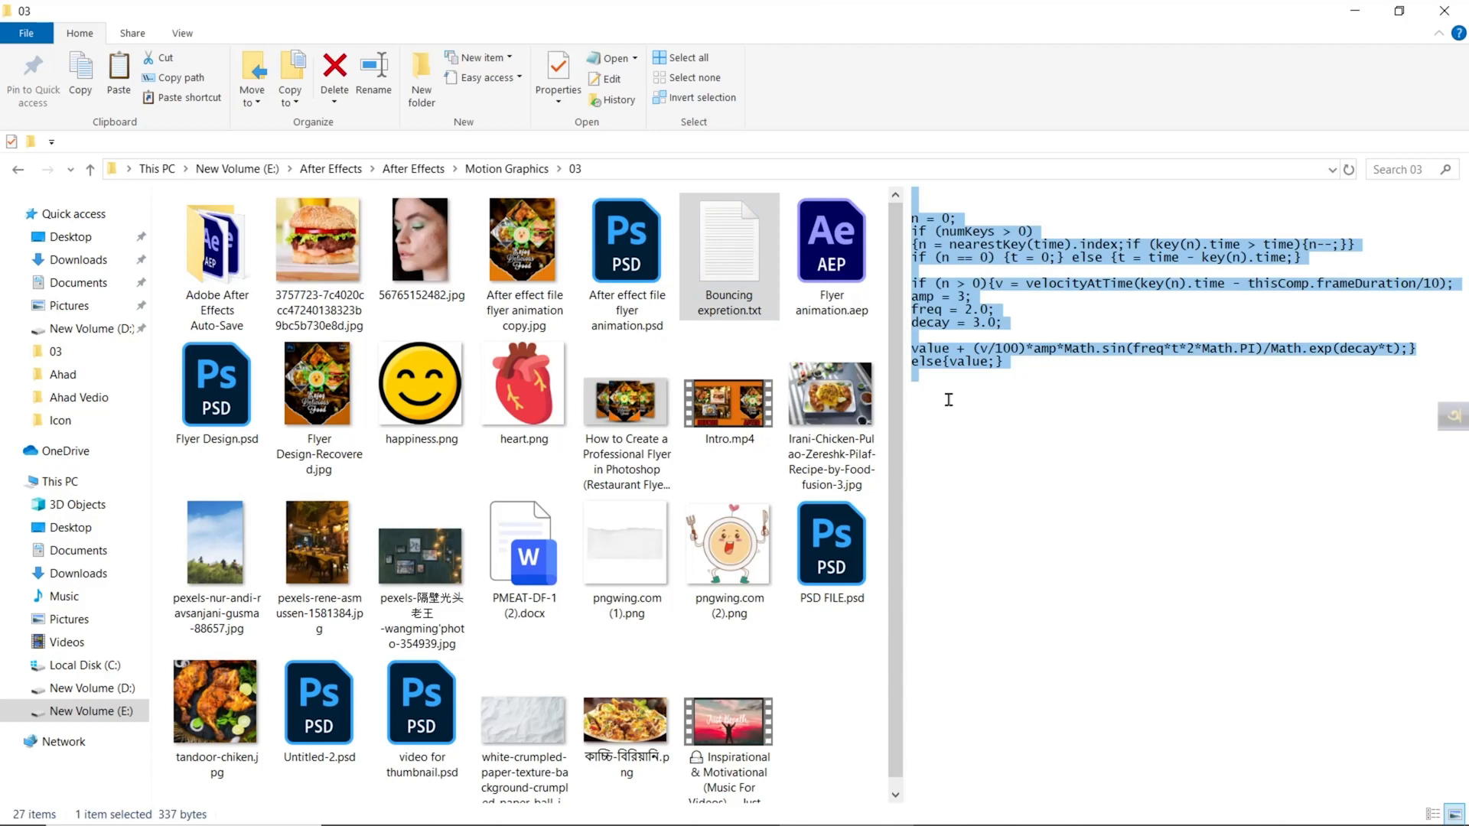
key("ctrl+c")
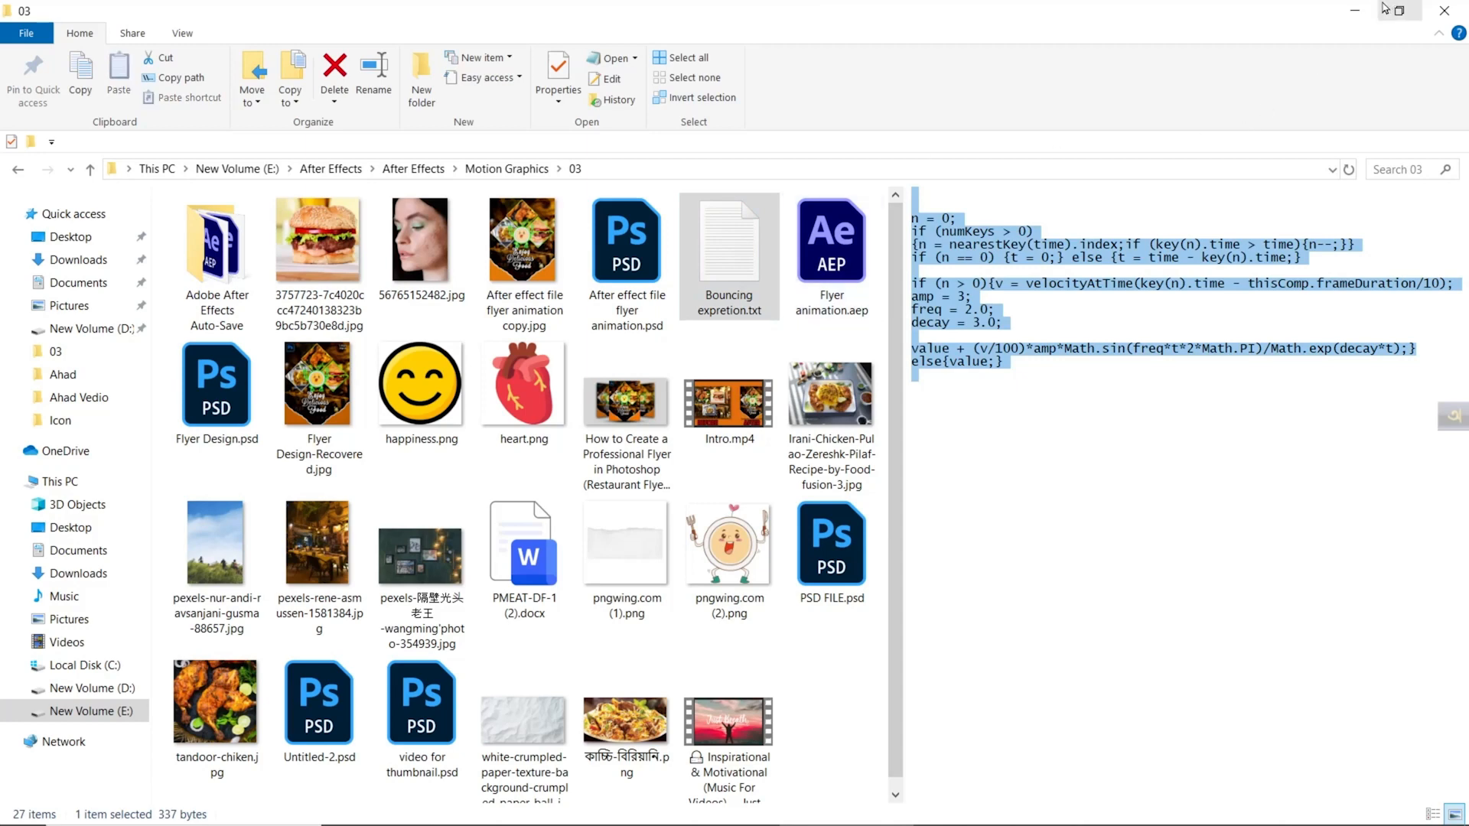
Return to After Effects, apply the copied bounce expression to the Background layer's Scale, and preview the animation from the start.
left_click(1354, 11)
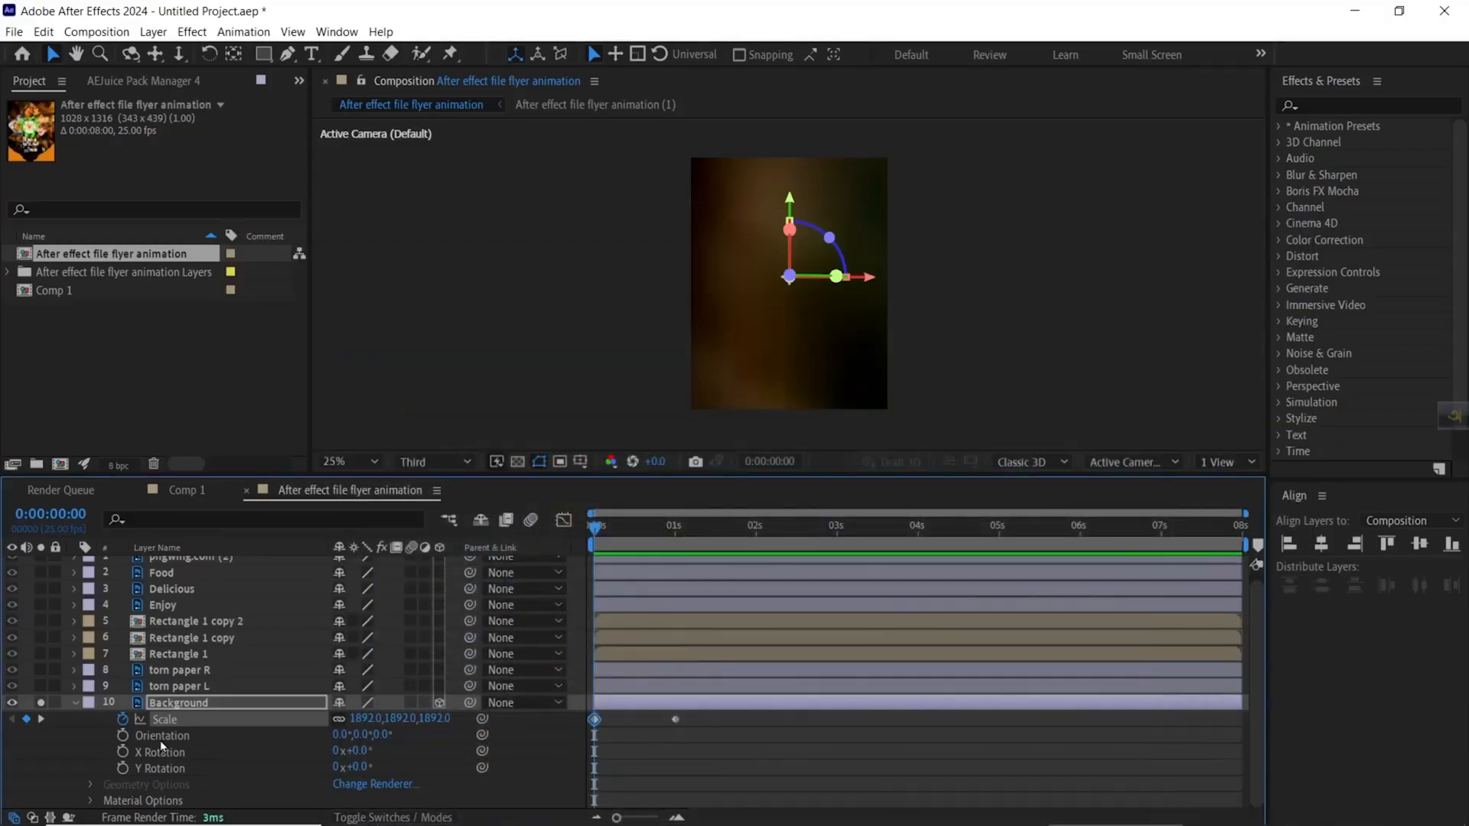
left_click(123, 719, "alt")
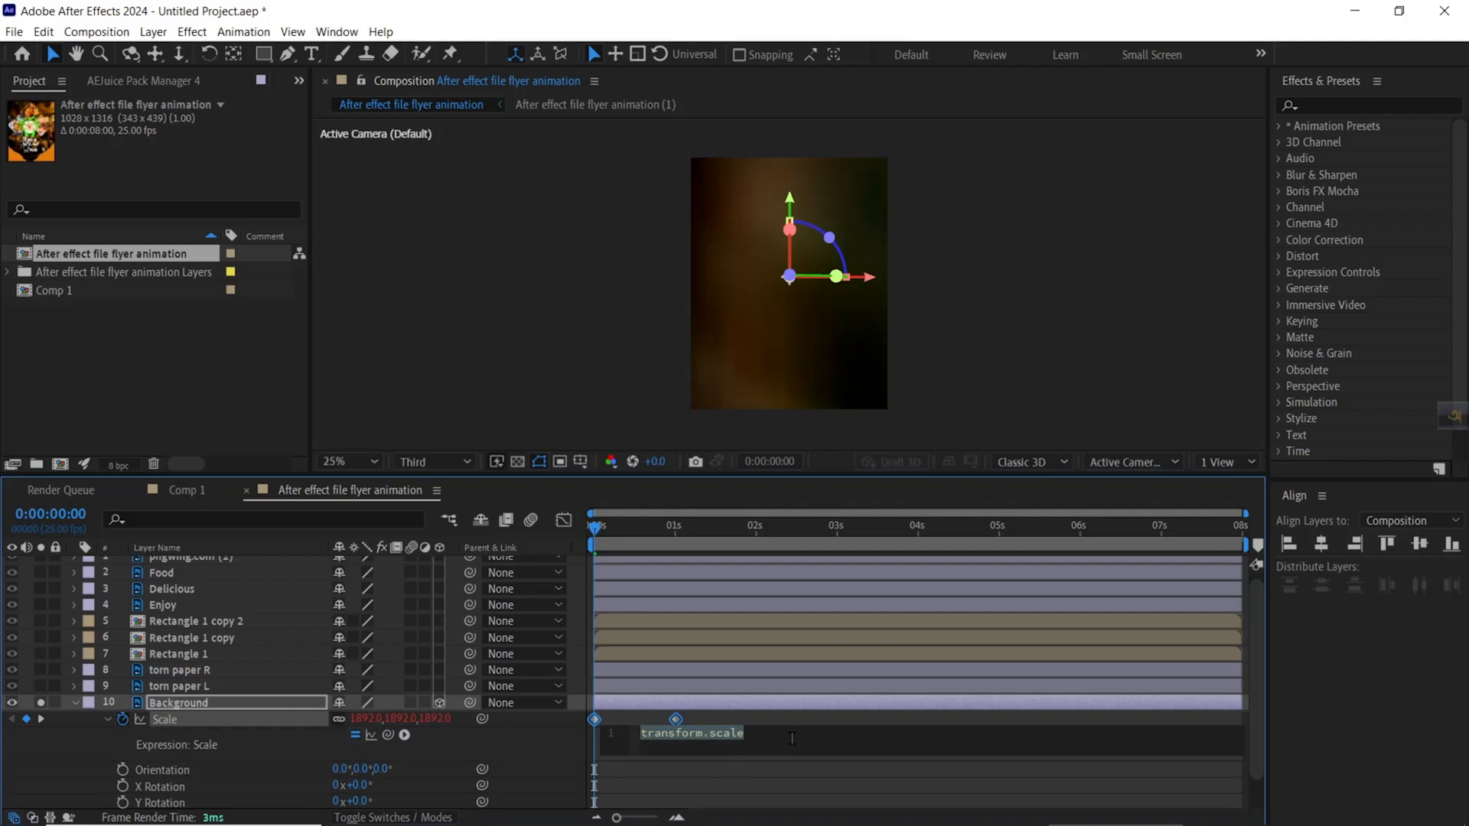
key("ctrl+v")
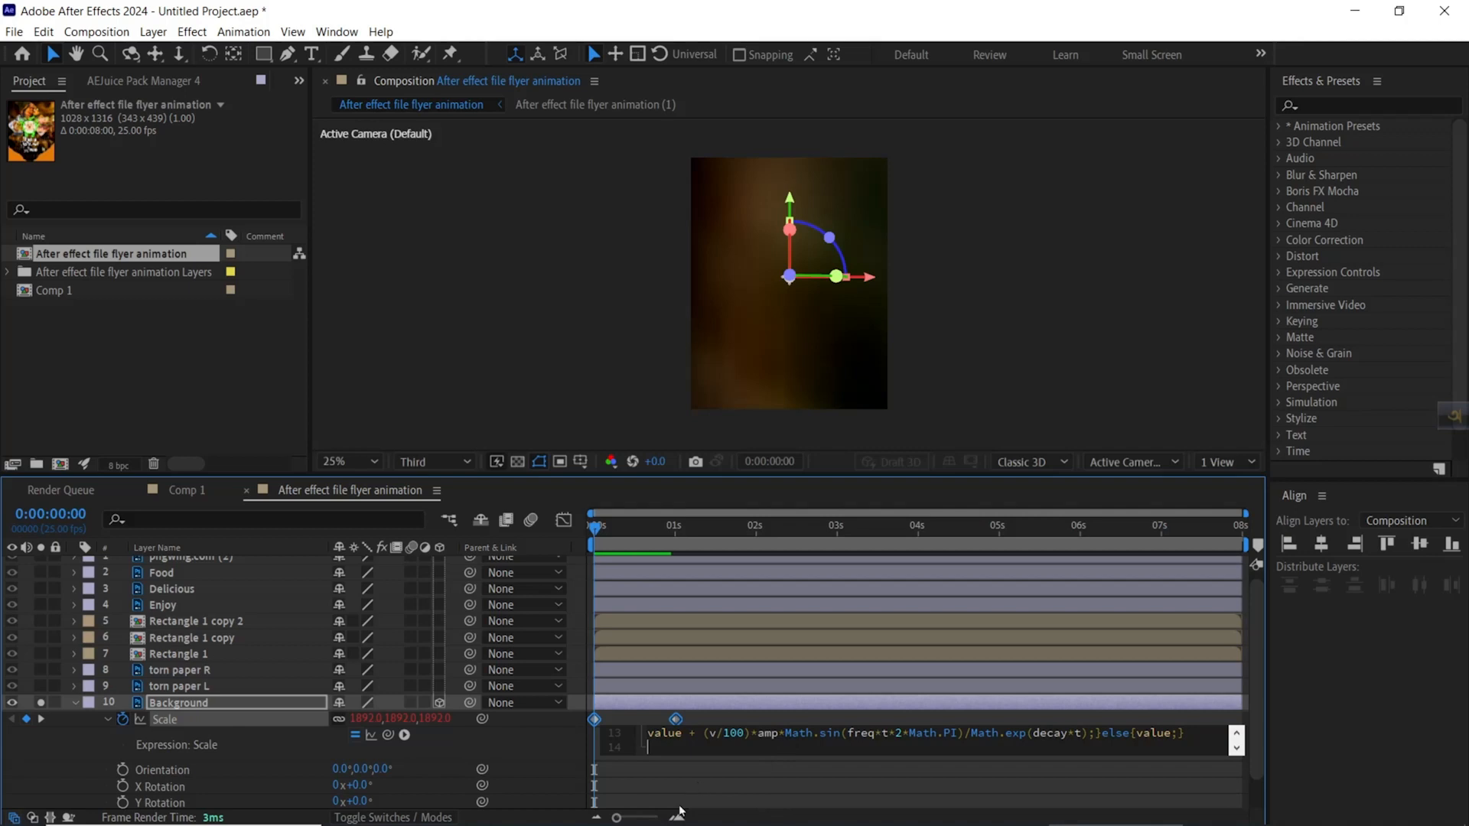
mouse_move(599, 528)
left_mouse_down()
mouse_move(654, 528)
mouse_move(588, 555)
left_mouse_up()
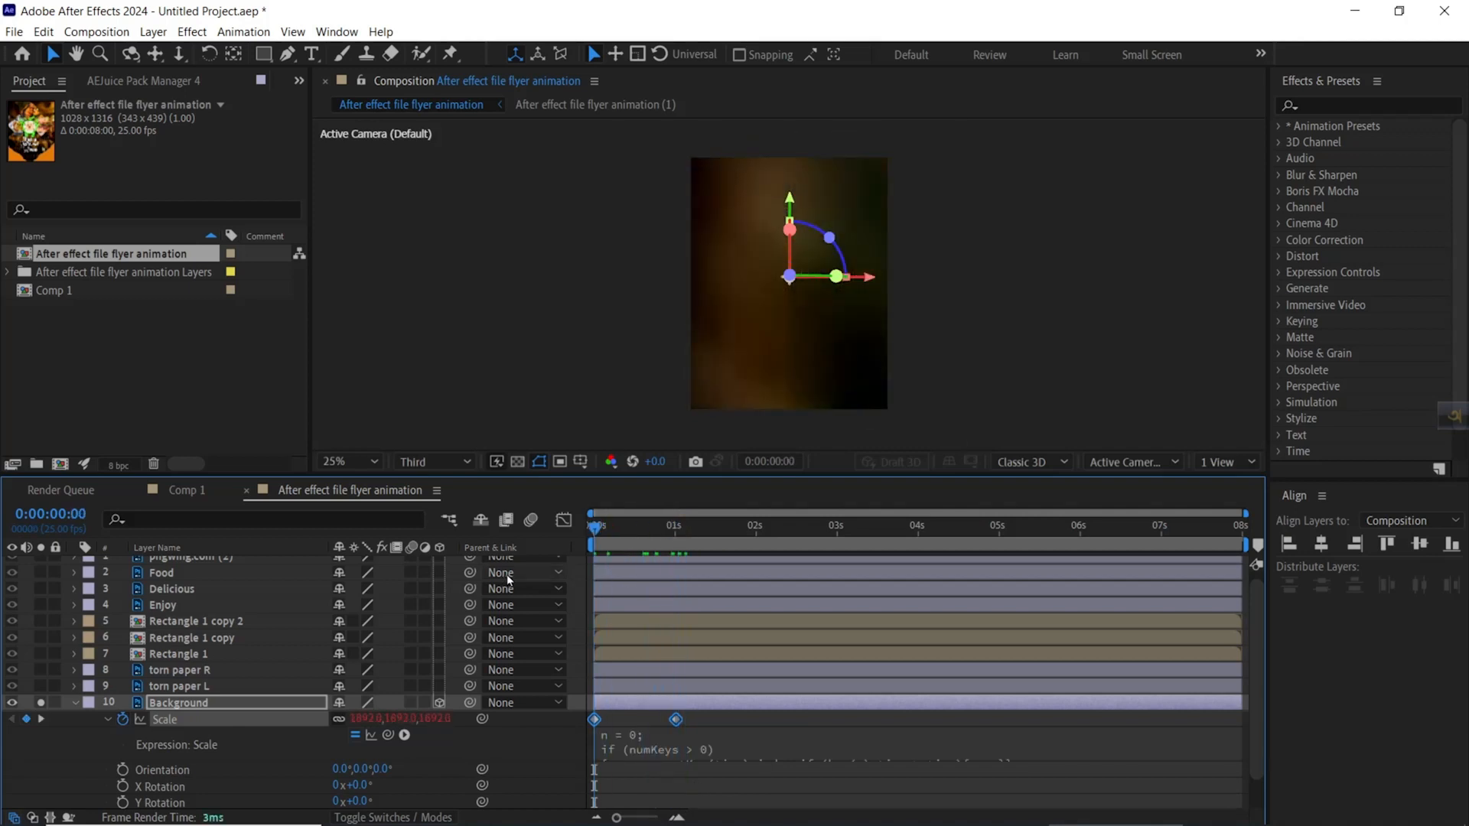
key("space")
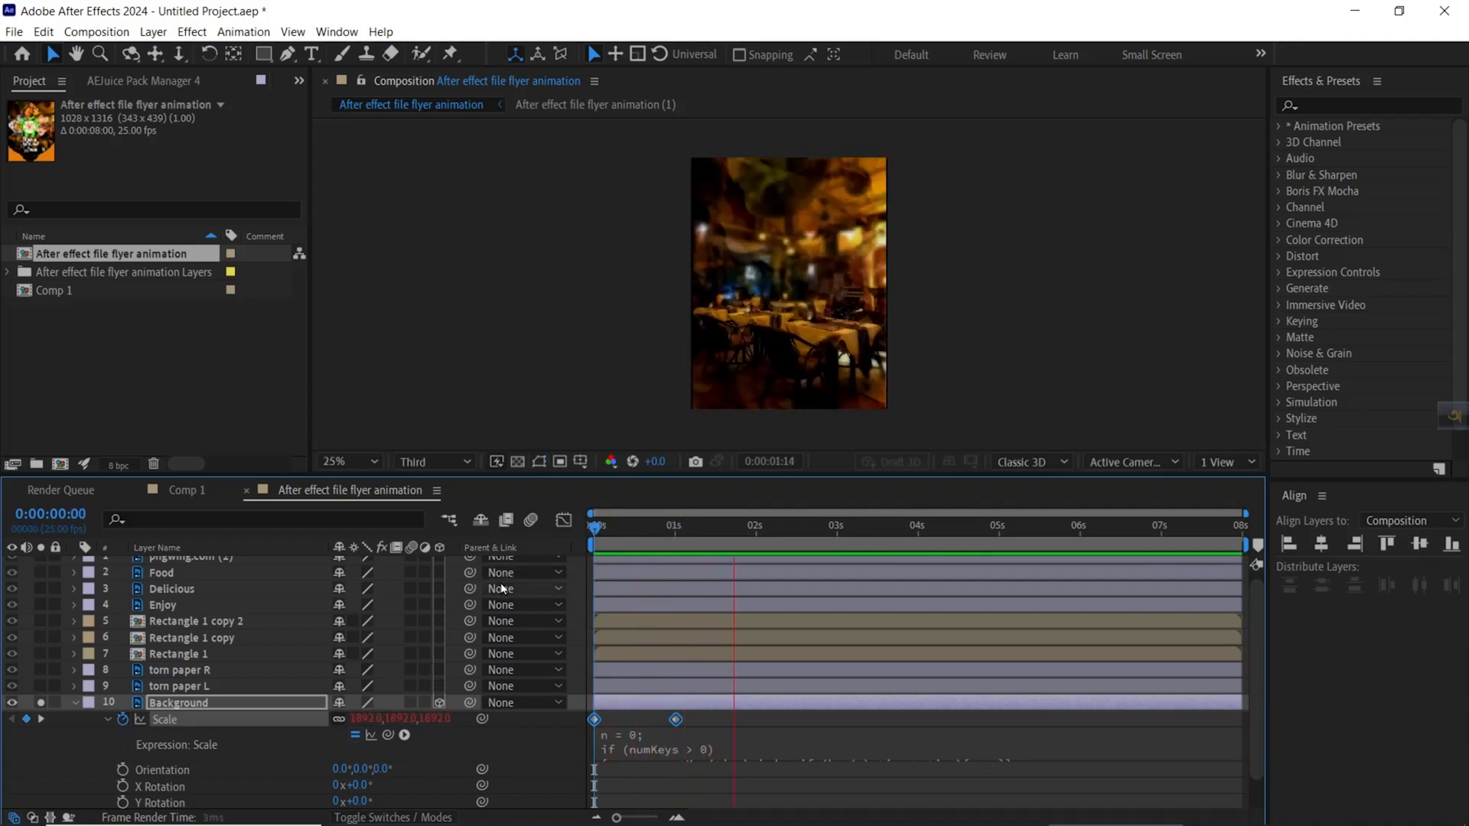
Move the current time to 0:00:01:12, then collapse the Background layer's properties and turn off its solo.
left_click(826, 532)
left_click_drag(825, 536, 713, 570)
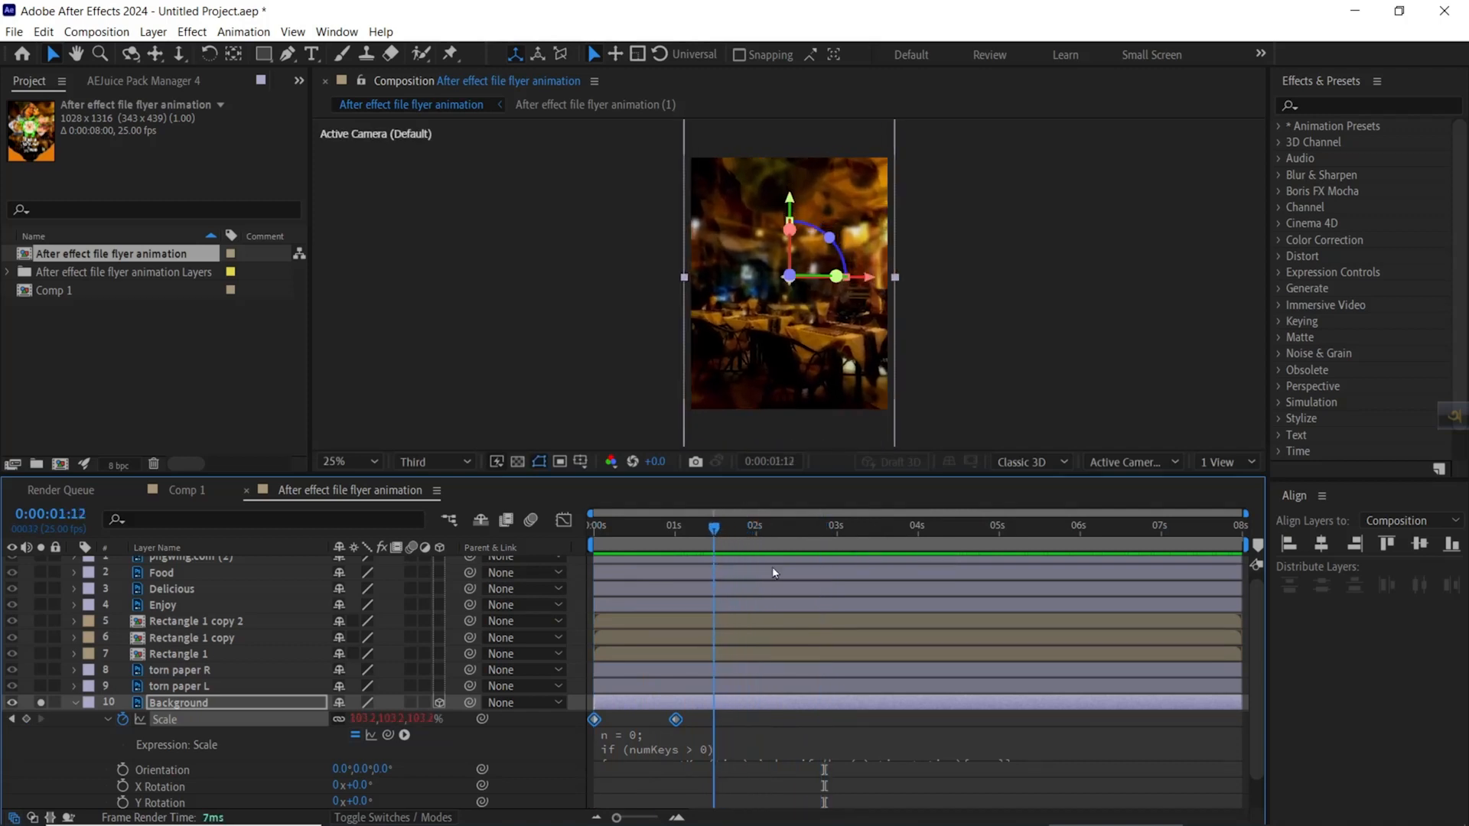
left_click(74, 703)
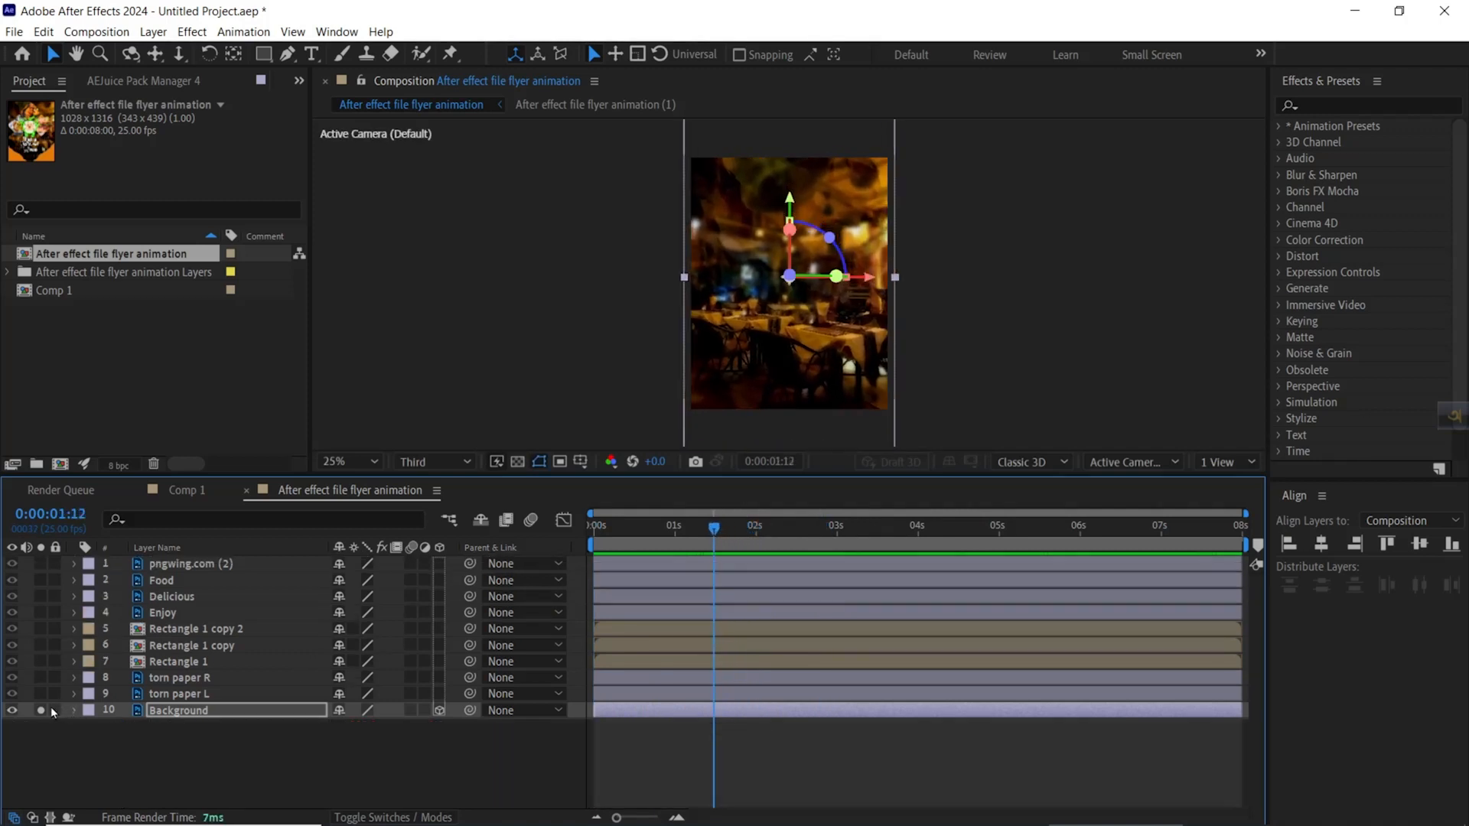
left_click(41, 710)
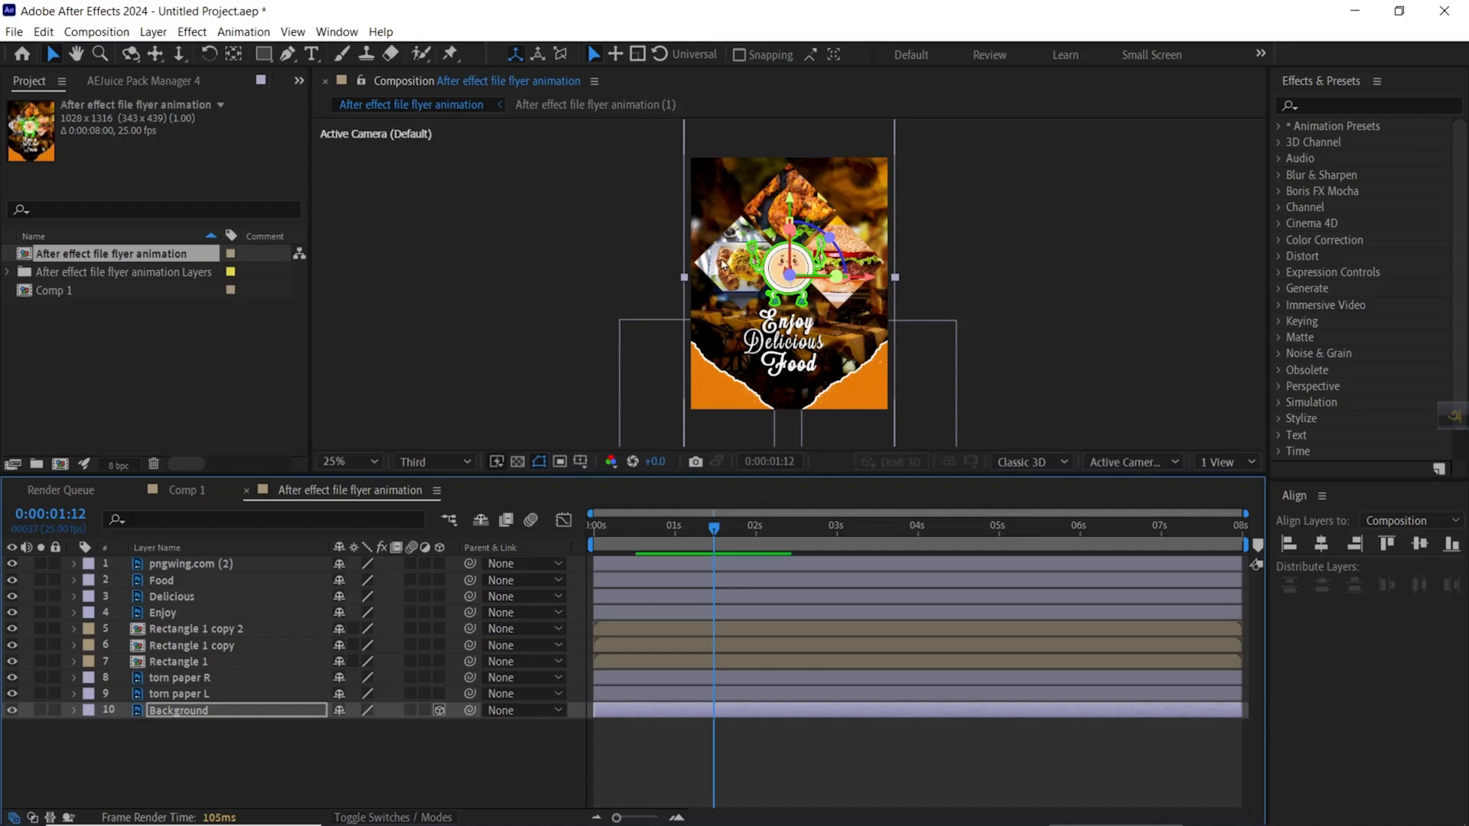
Keyframe the Rectangle 1 layer's Position at -162, 658 at 0:00:01:10 and at 514, 658 at 0:00:01:20.
left_click_drag(719, 529, 708, 527)
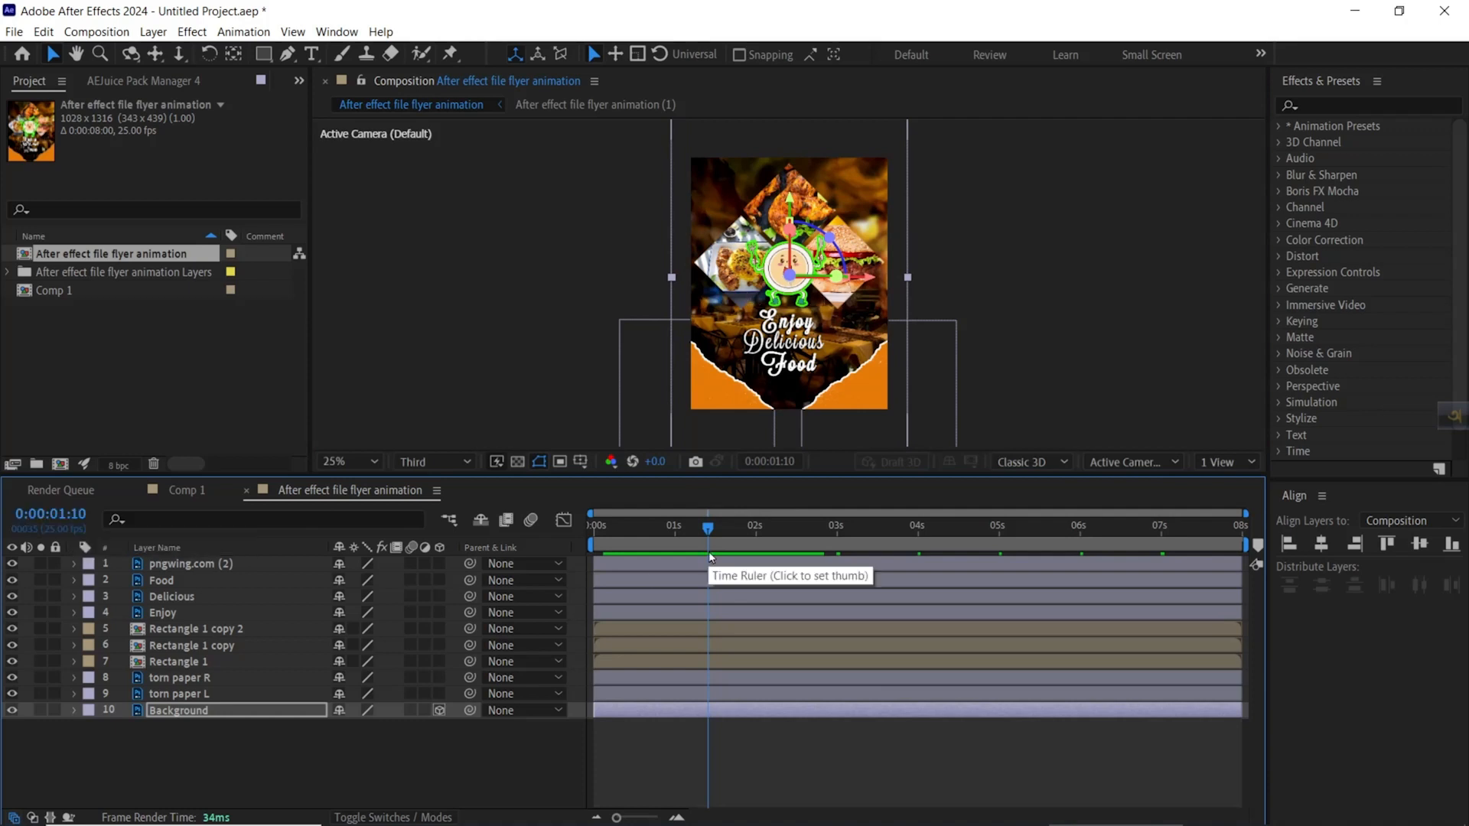
left_click(190, 662)
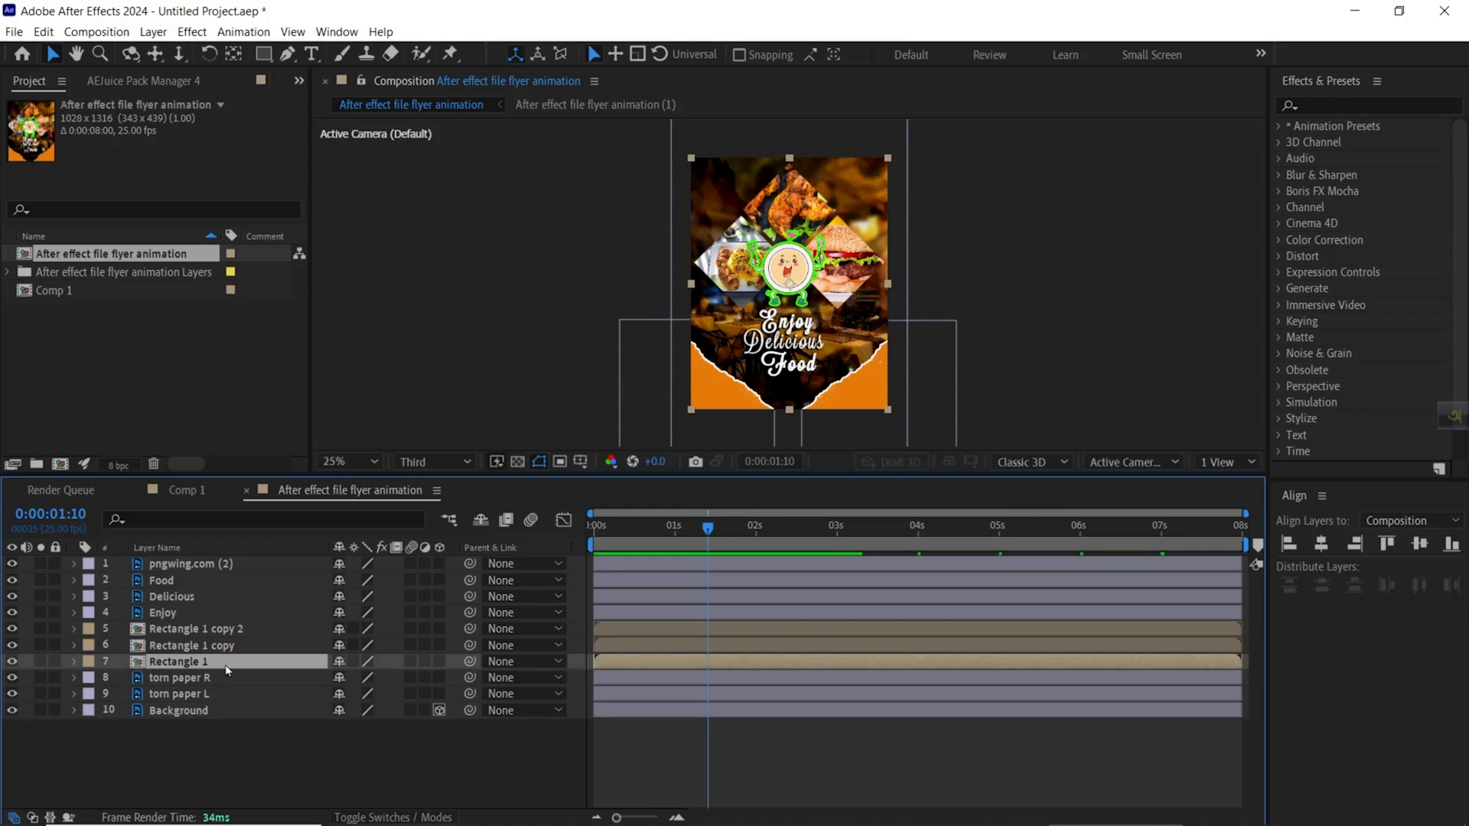
key("p")
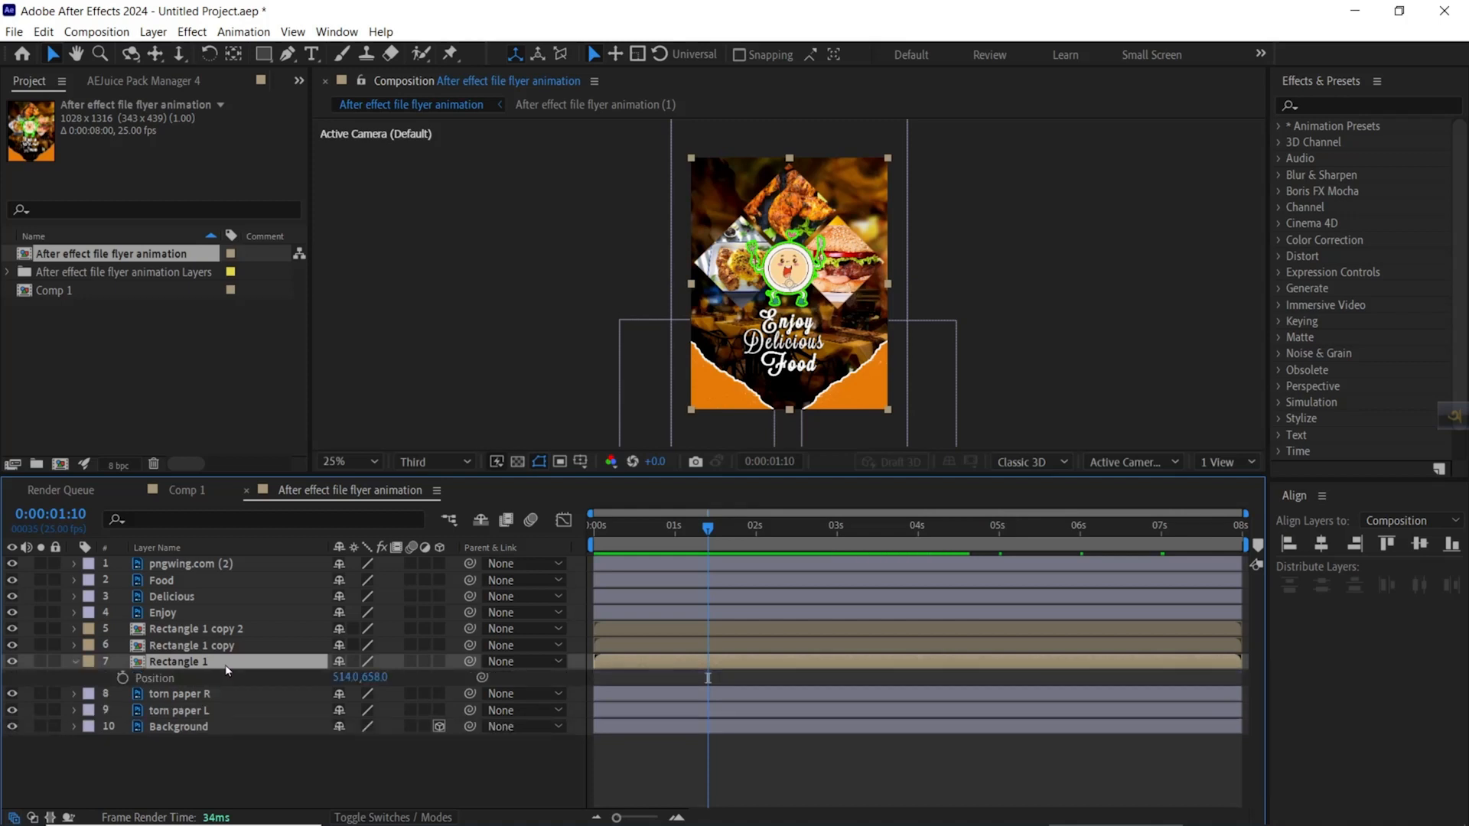
left_click(123, 678)
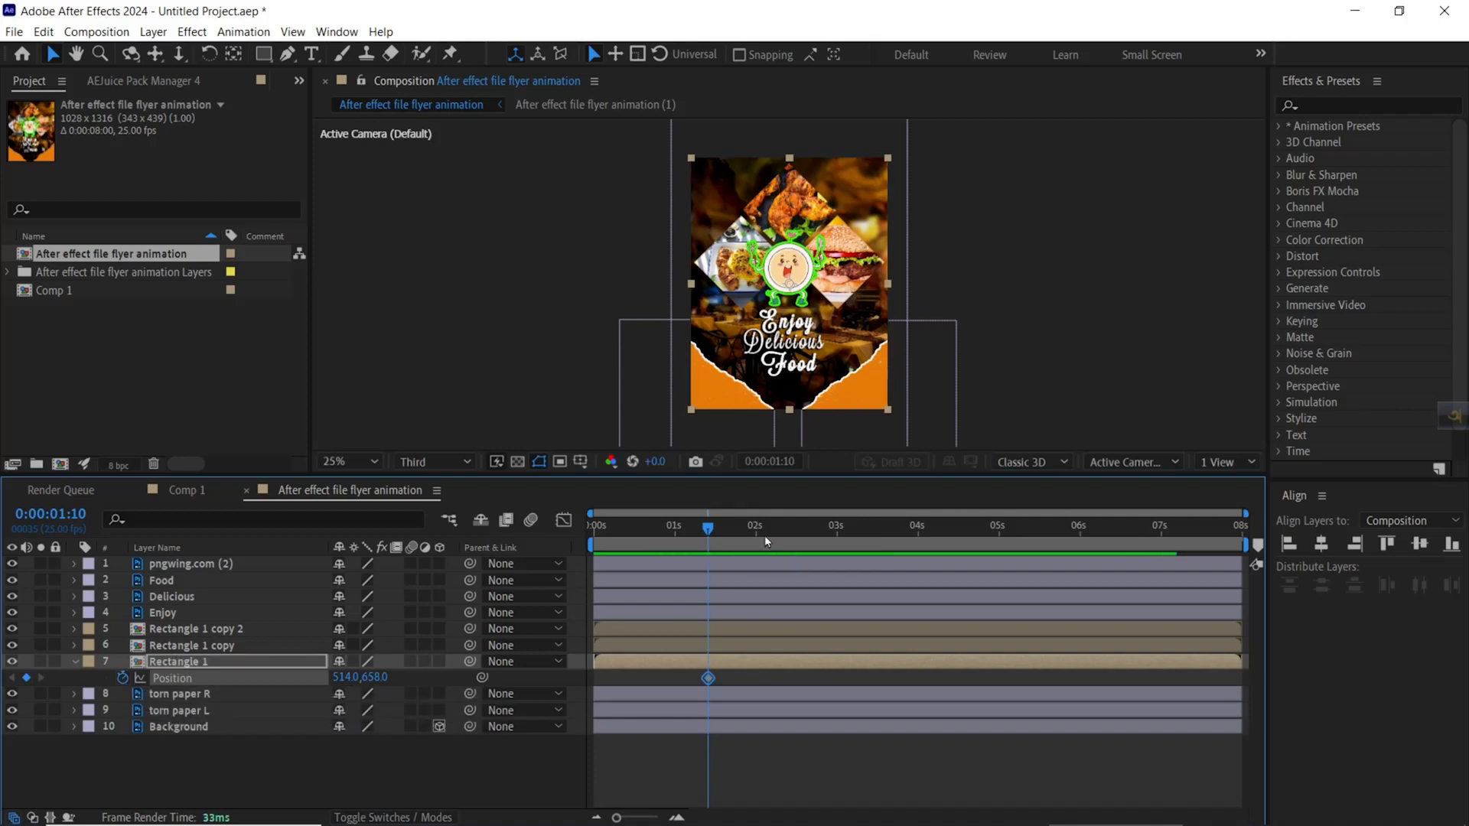
key("shift+Page_Down")
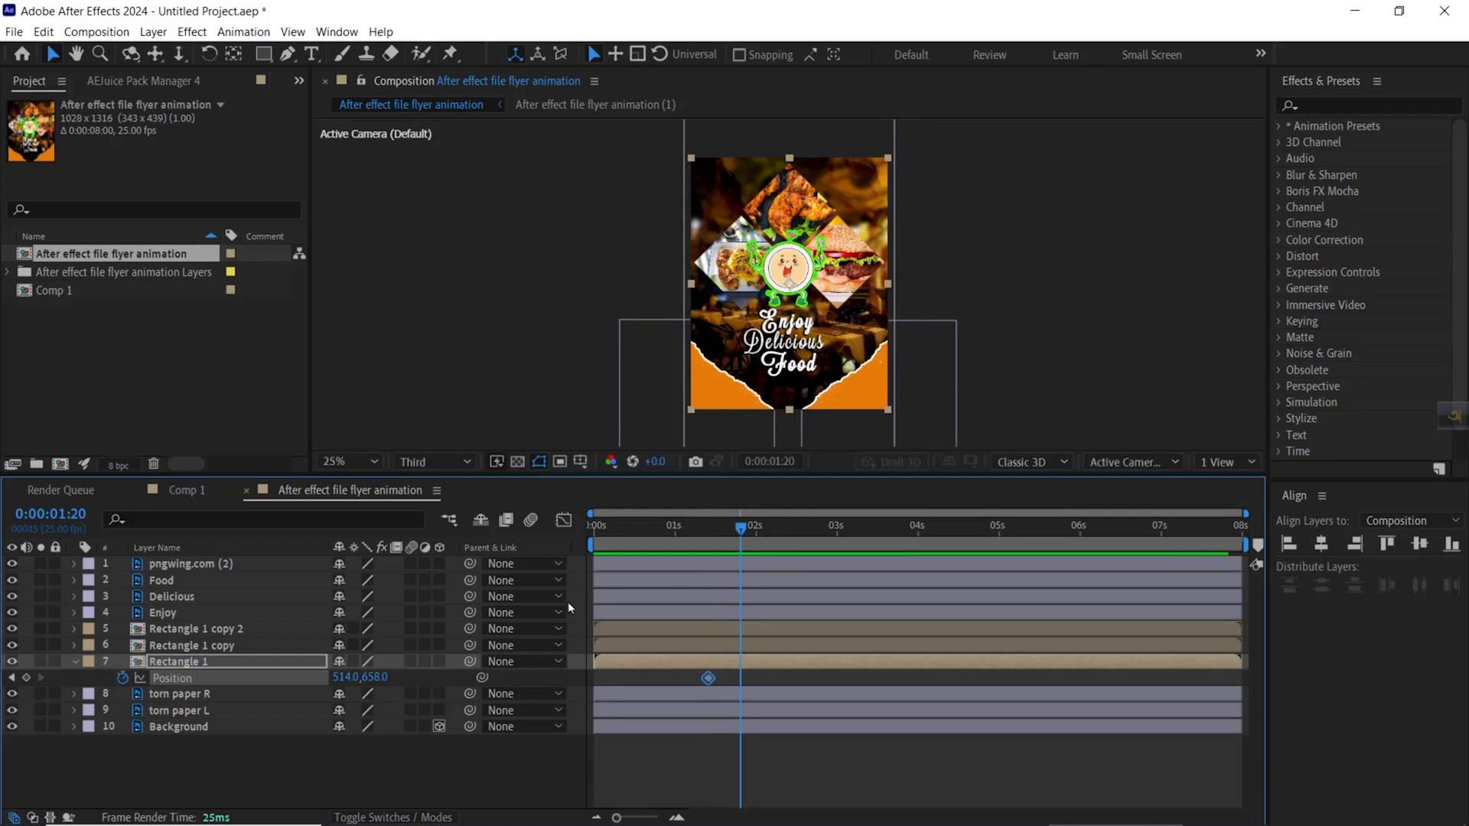
left_click(27, 679)
left_click(12, 678)
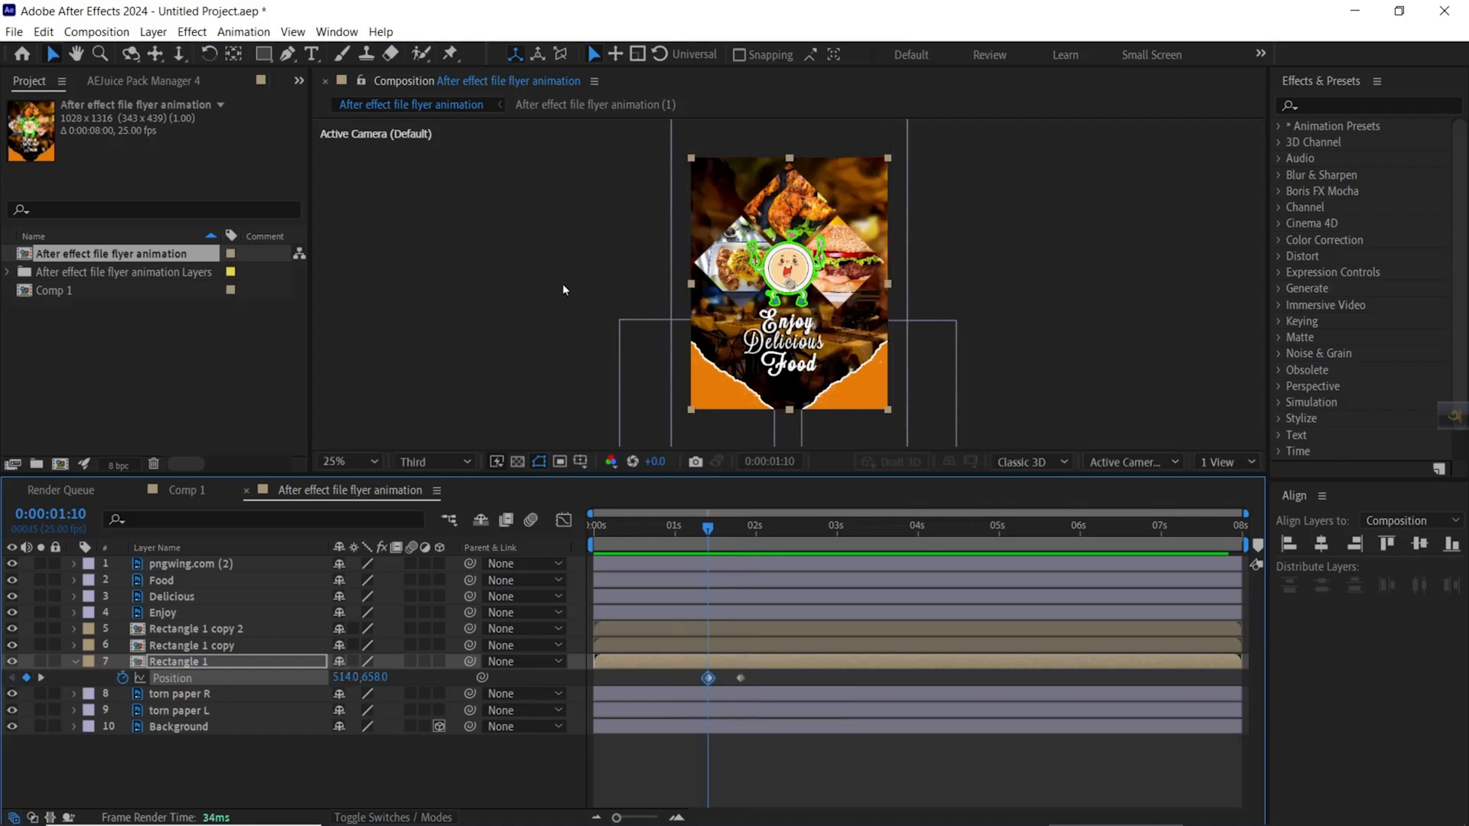
left_click_drag(346, 677, 130, 685)
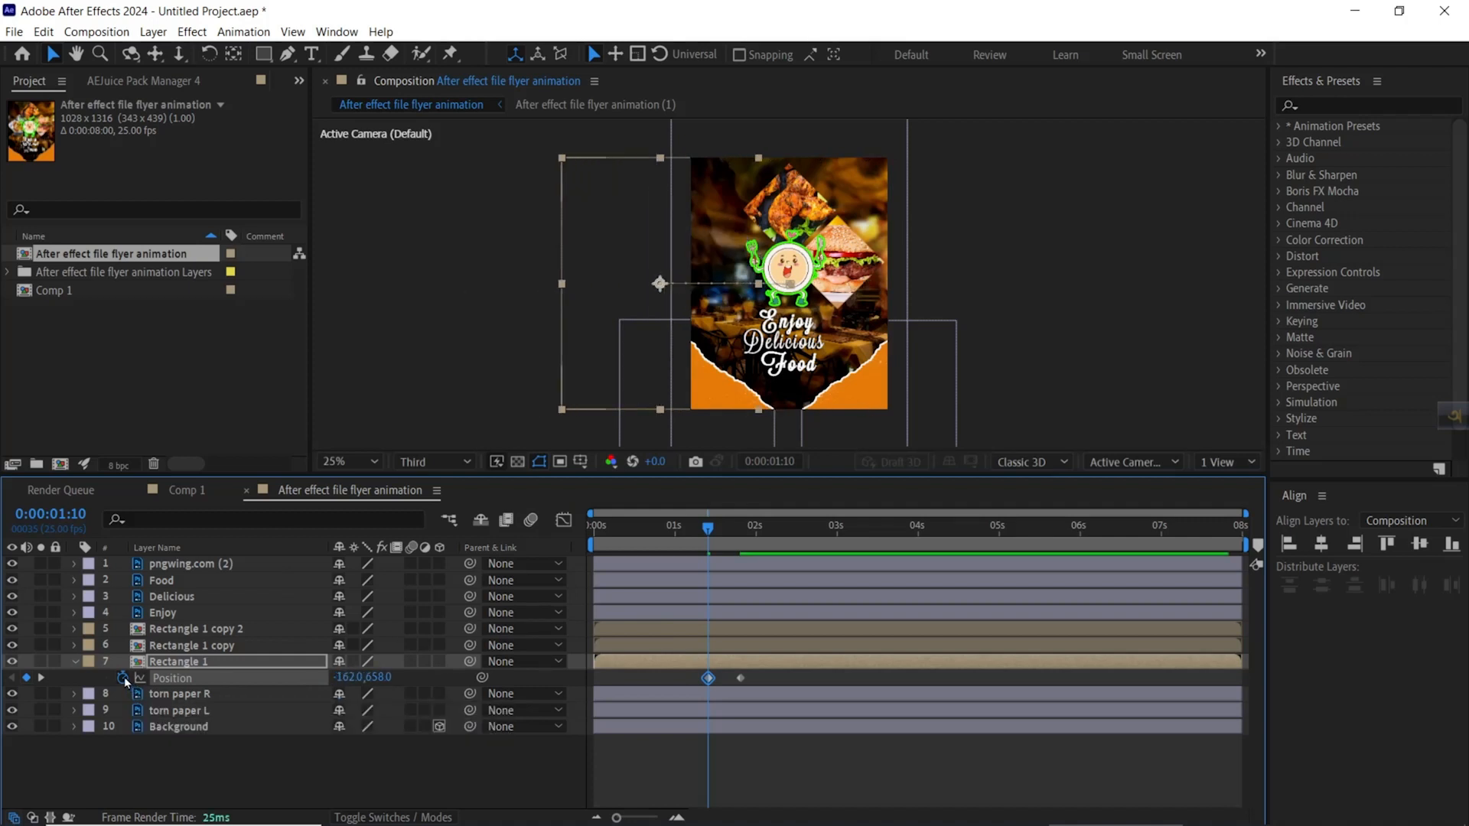
Apply the copied bounce expression to Rectangle 1's Position and preview the animation from the start.
left_click(124, 678, "alt")
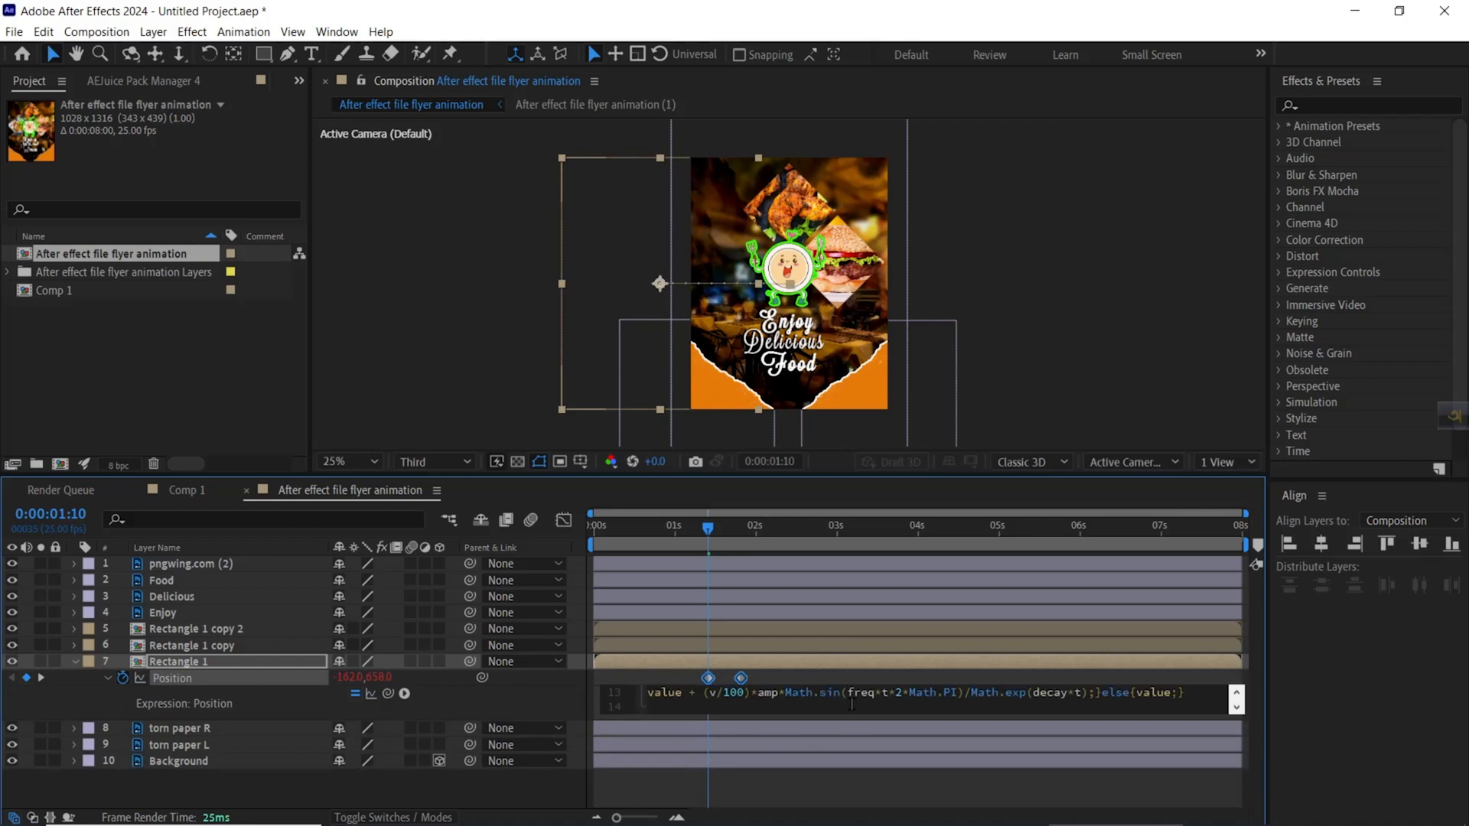
left_click_drag(708, 527, 580, 569)
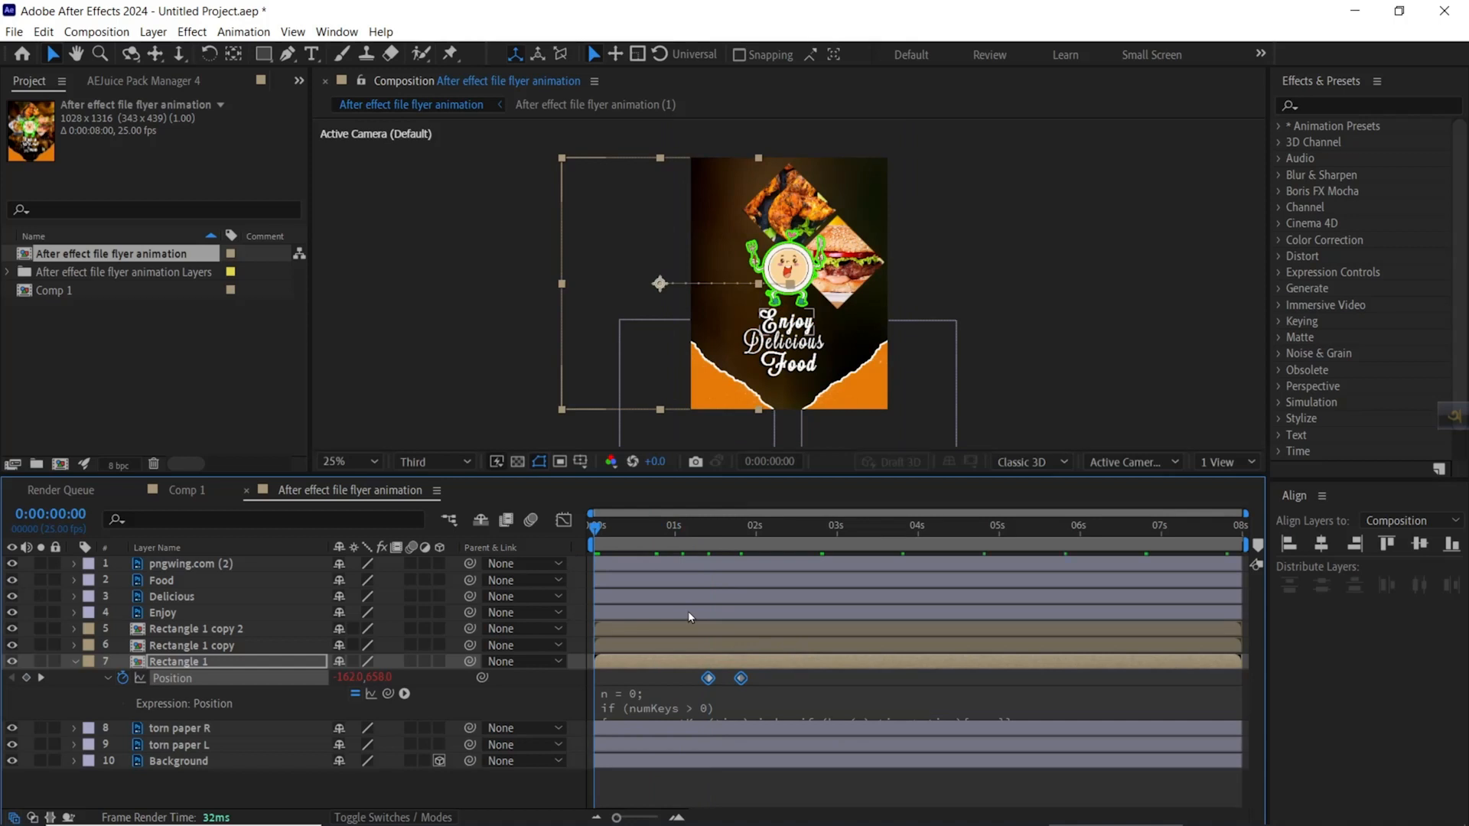
key("space")
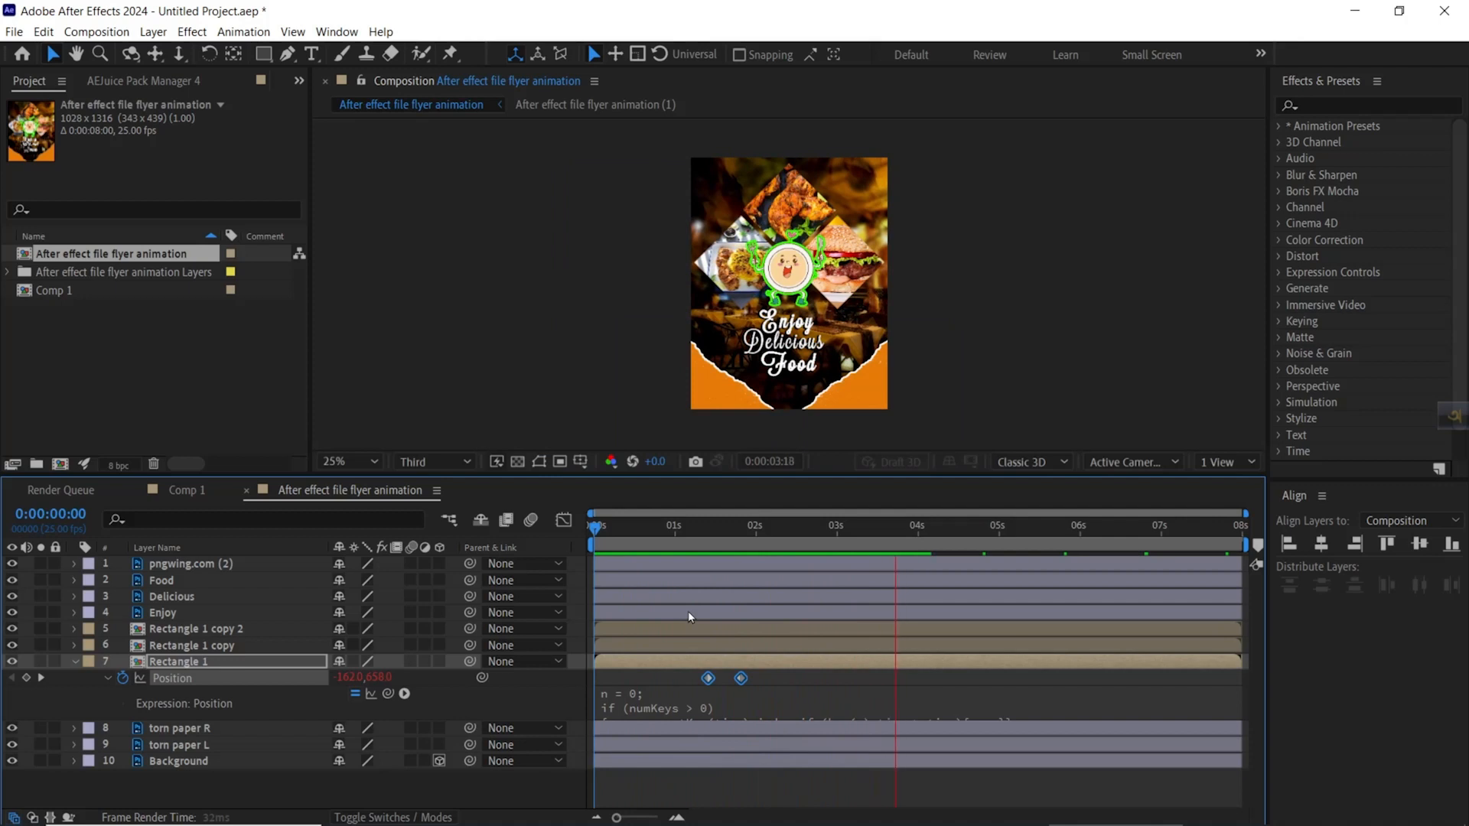
key("space")
Keyframe the Rectangle 1 copy layer's Position at 514, 658 at 0:00:01:20 and at 1116, 658 at 0:00:01:10.
left_click(742, 536)
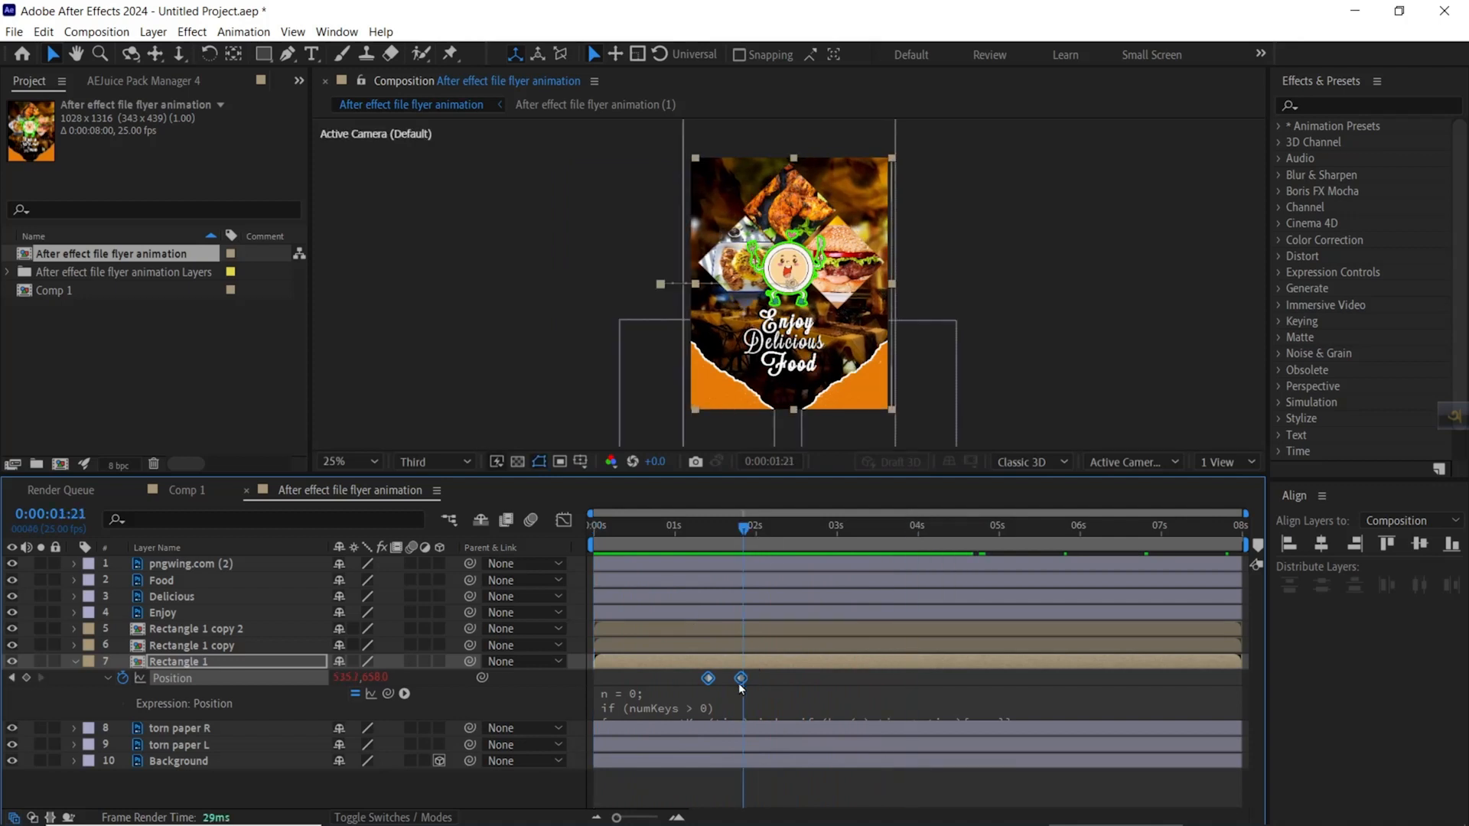
key("j")
left_click(205, 650)
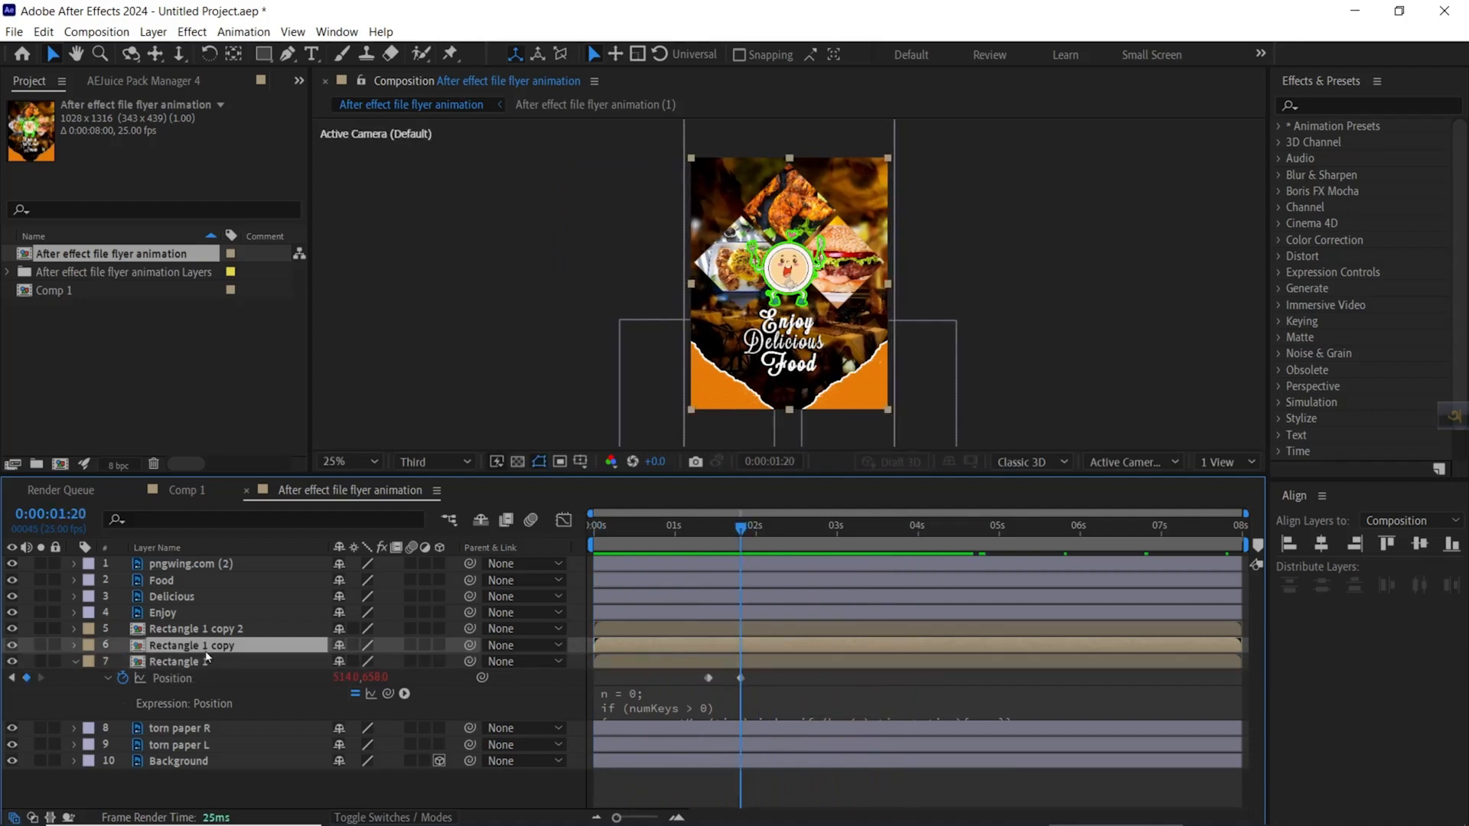
key("p")
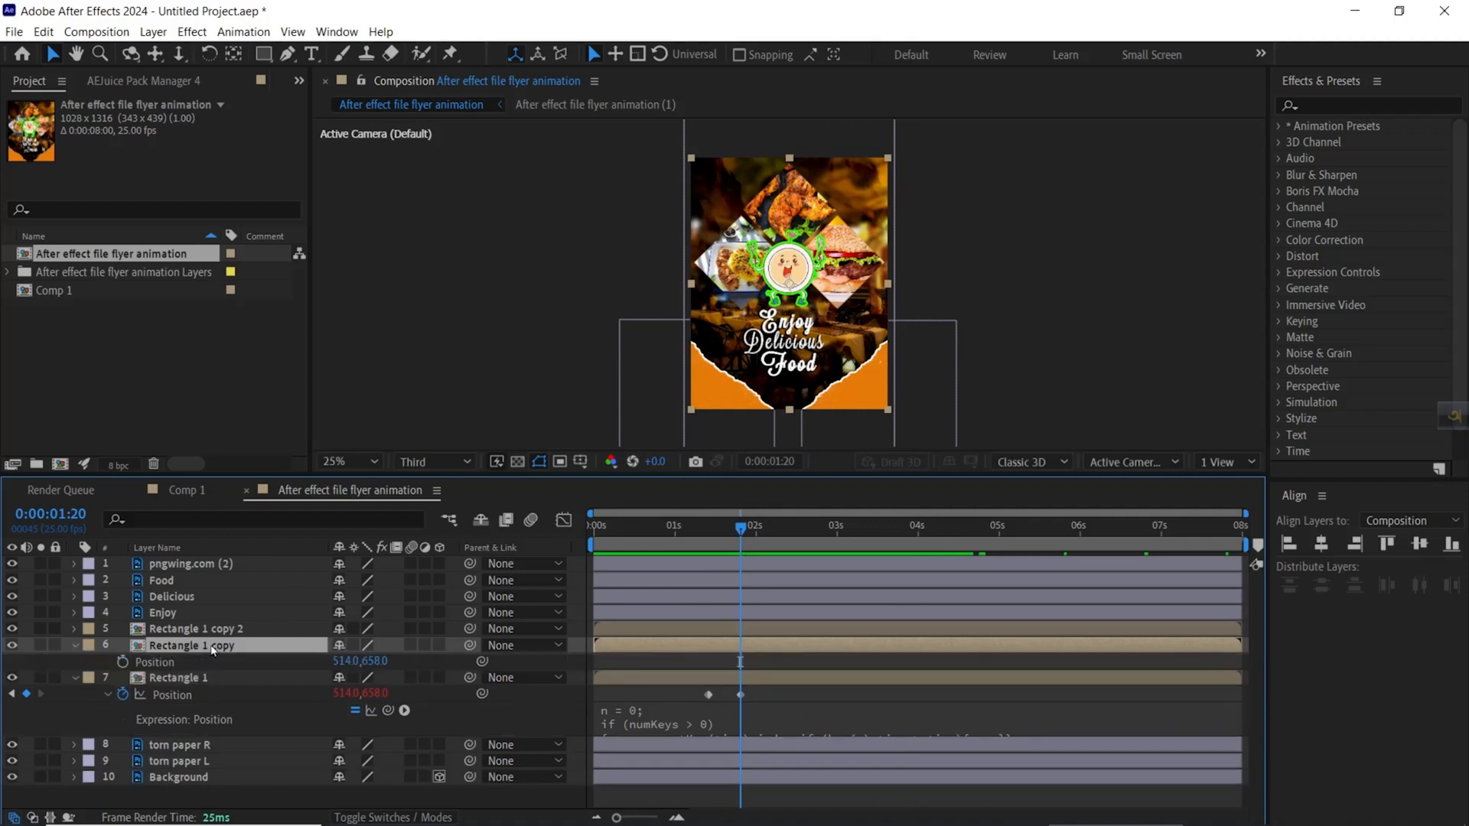
left_click(122, 661)
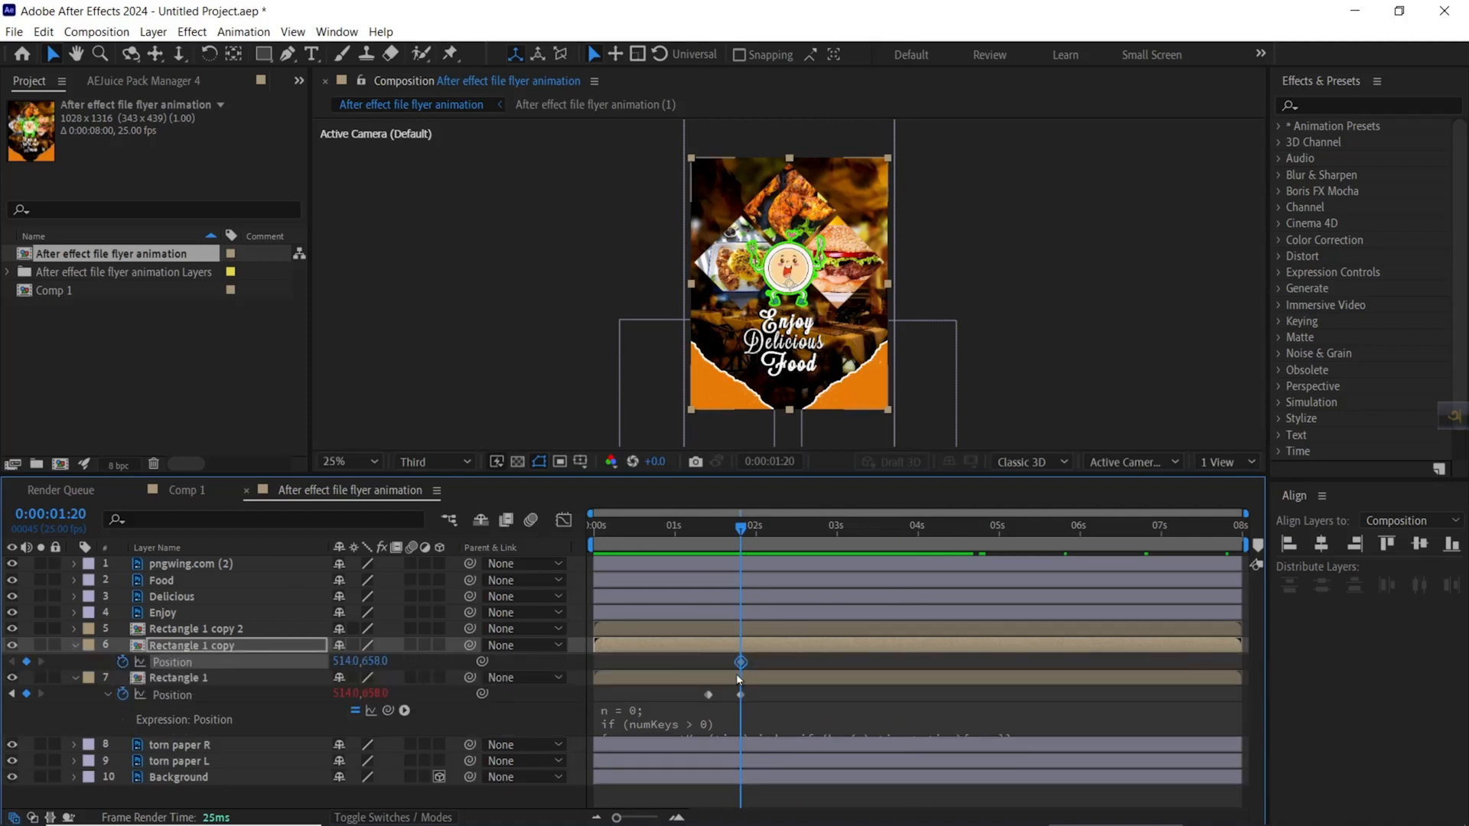
key("j")
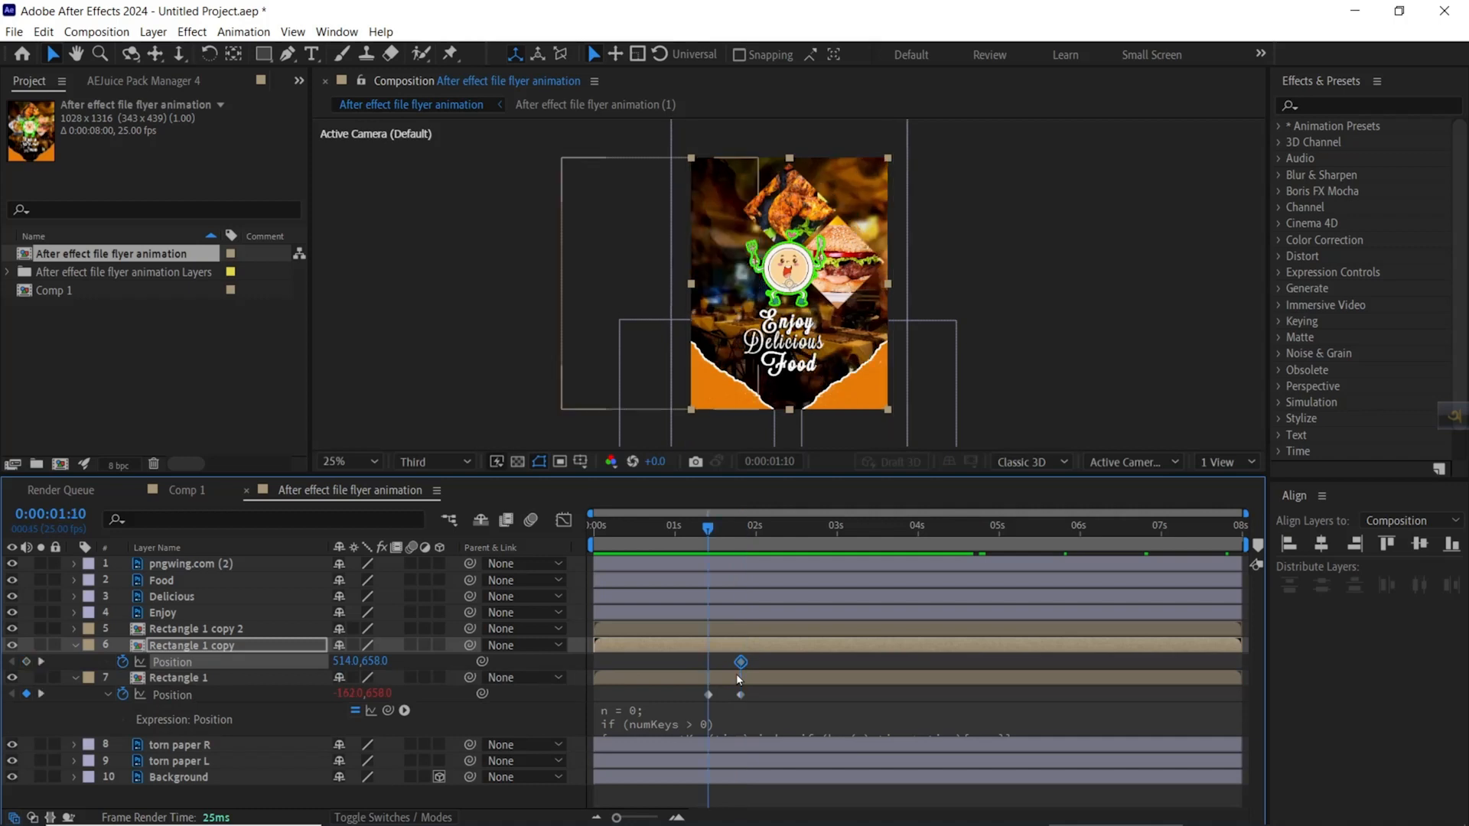
left_click(26, 661)
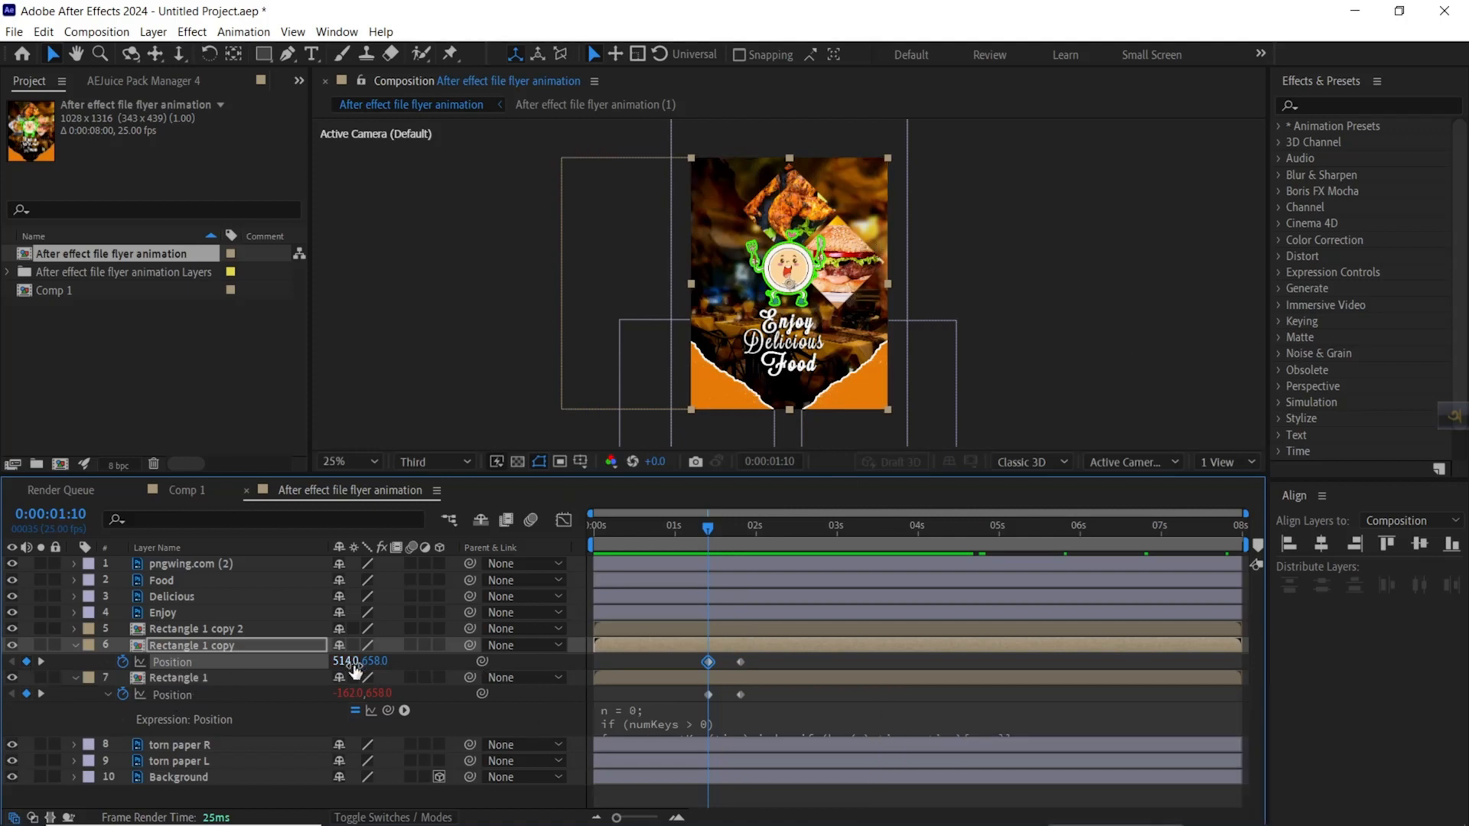
left_click_drag(348, 661, 458, 664)
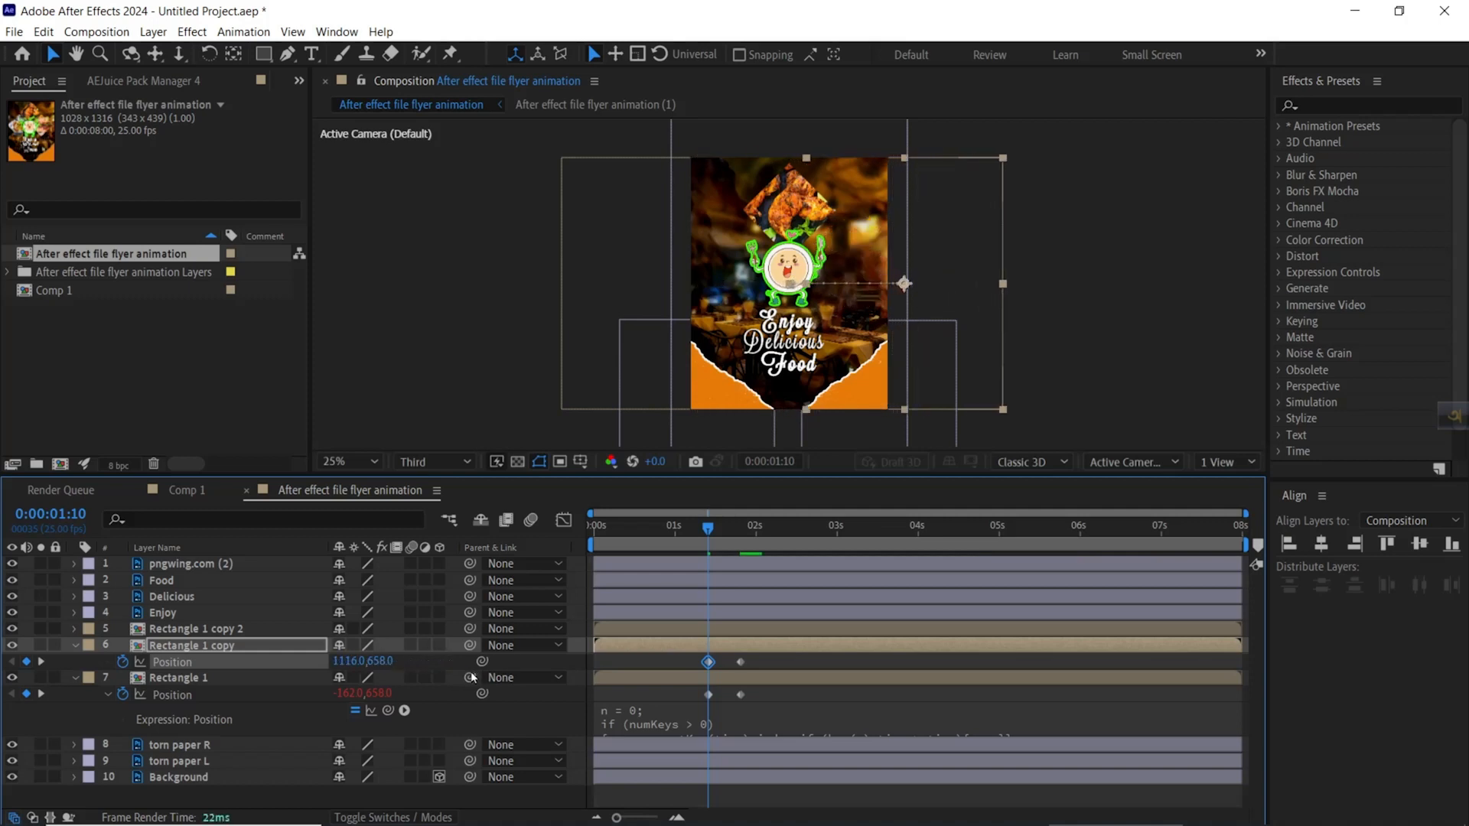
Apply the copied bounce expression to Rectangle 1 copy's Position and scrub back to 0:00:01:09.
left_click(122, 662, "alt")
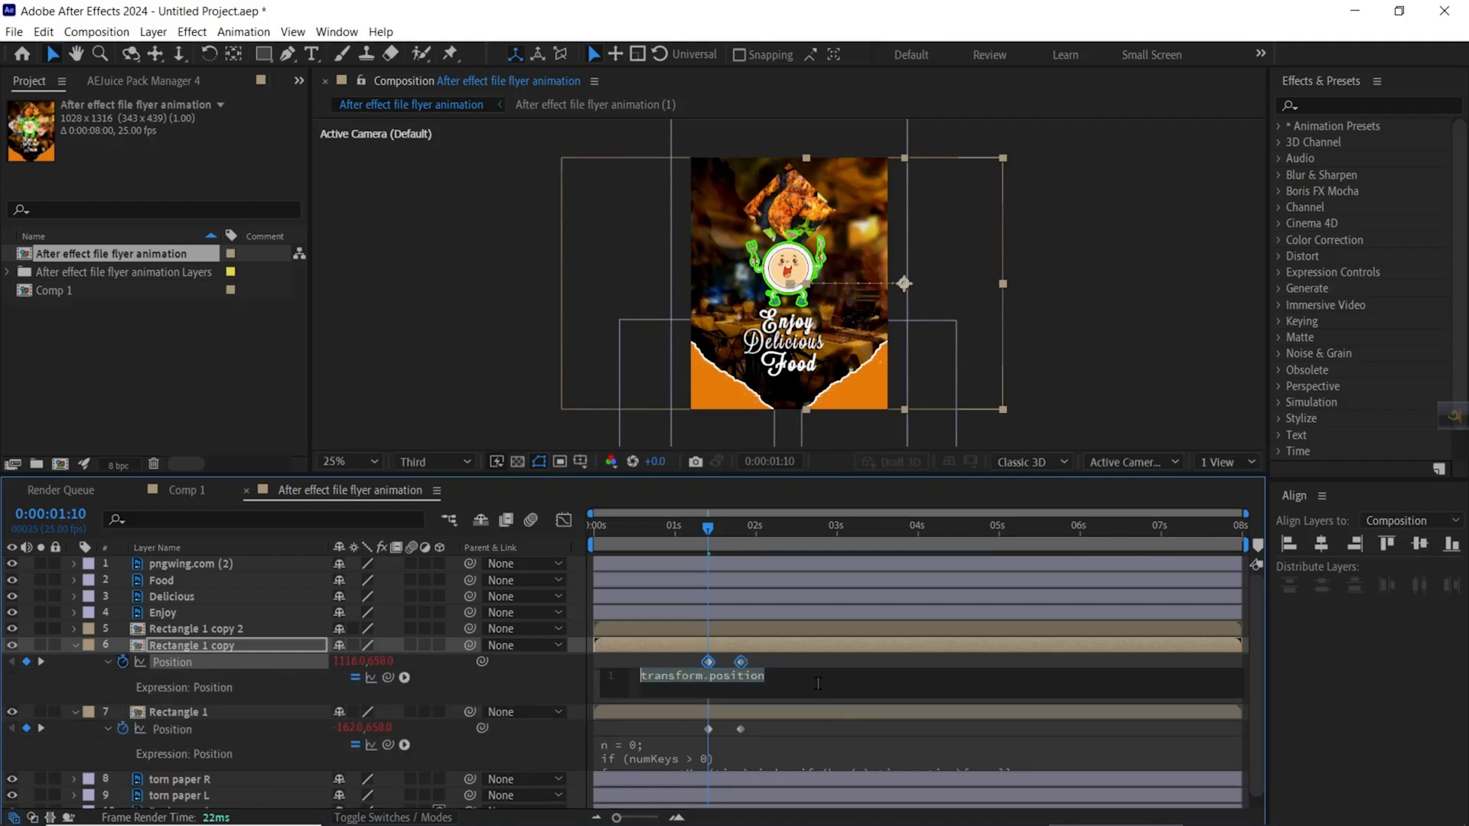
key("ctrl+v")
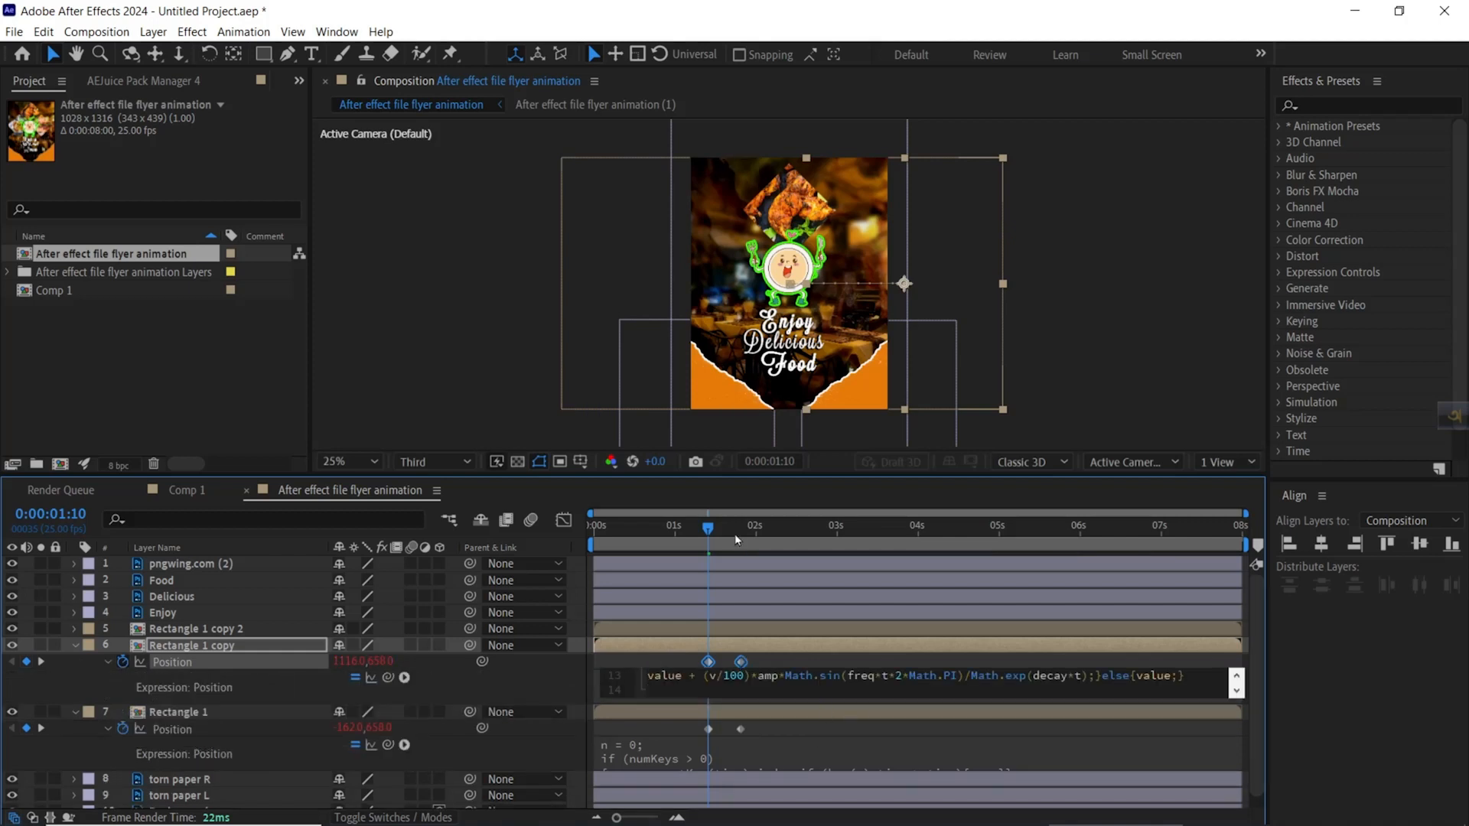
left_click(700, 530)
left_click_drag(700, 529, 704, 539)
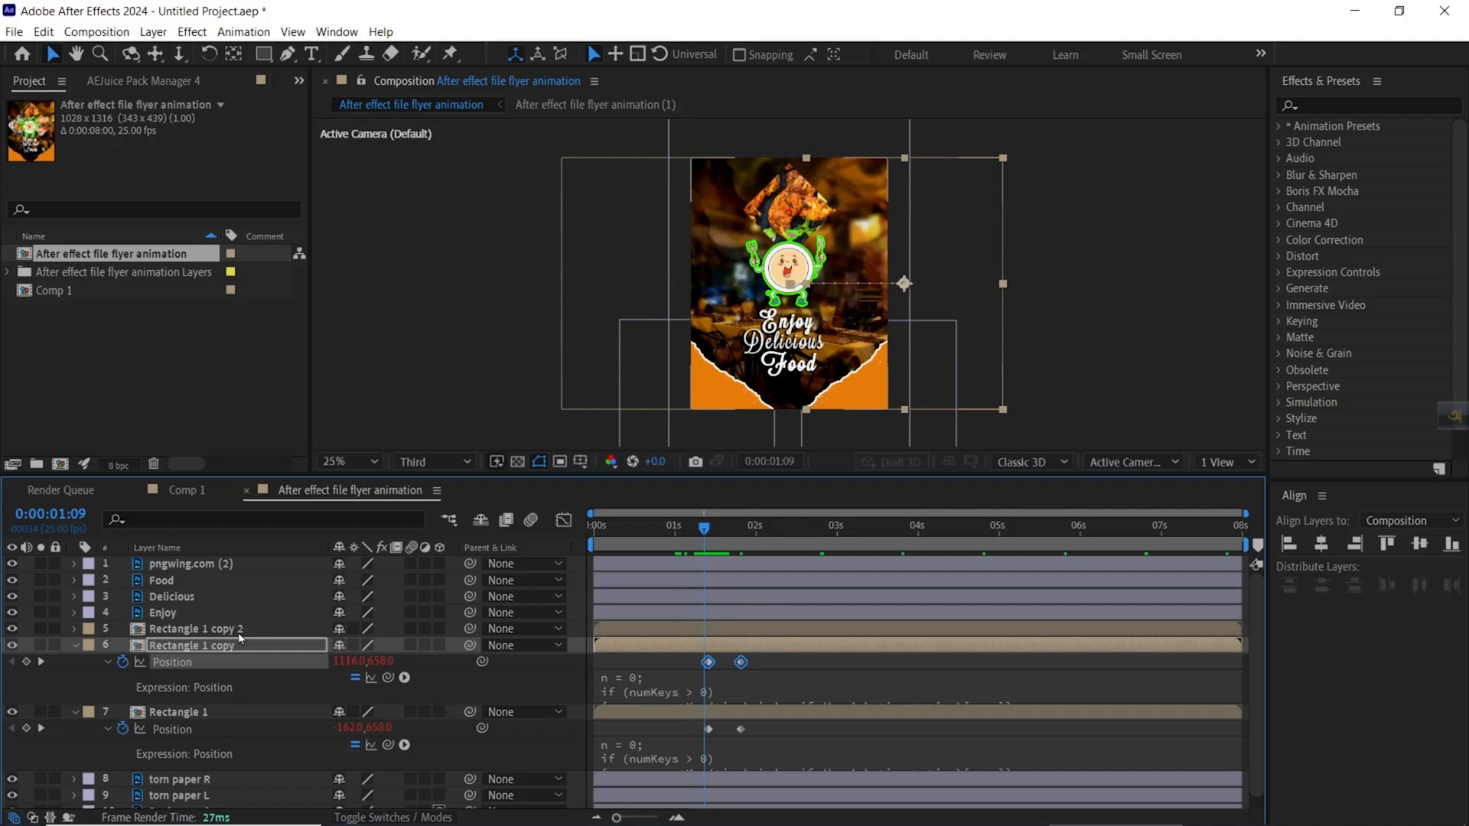
Add Position keyframes to the Rectangle 1 copy 2 layer at 0:00:01:10 and 0:00:01:20.
left_click(240, 635)
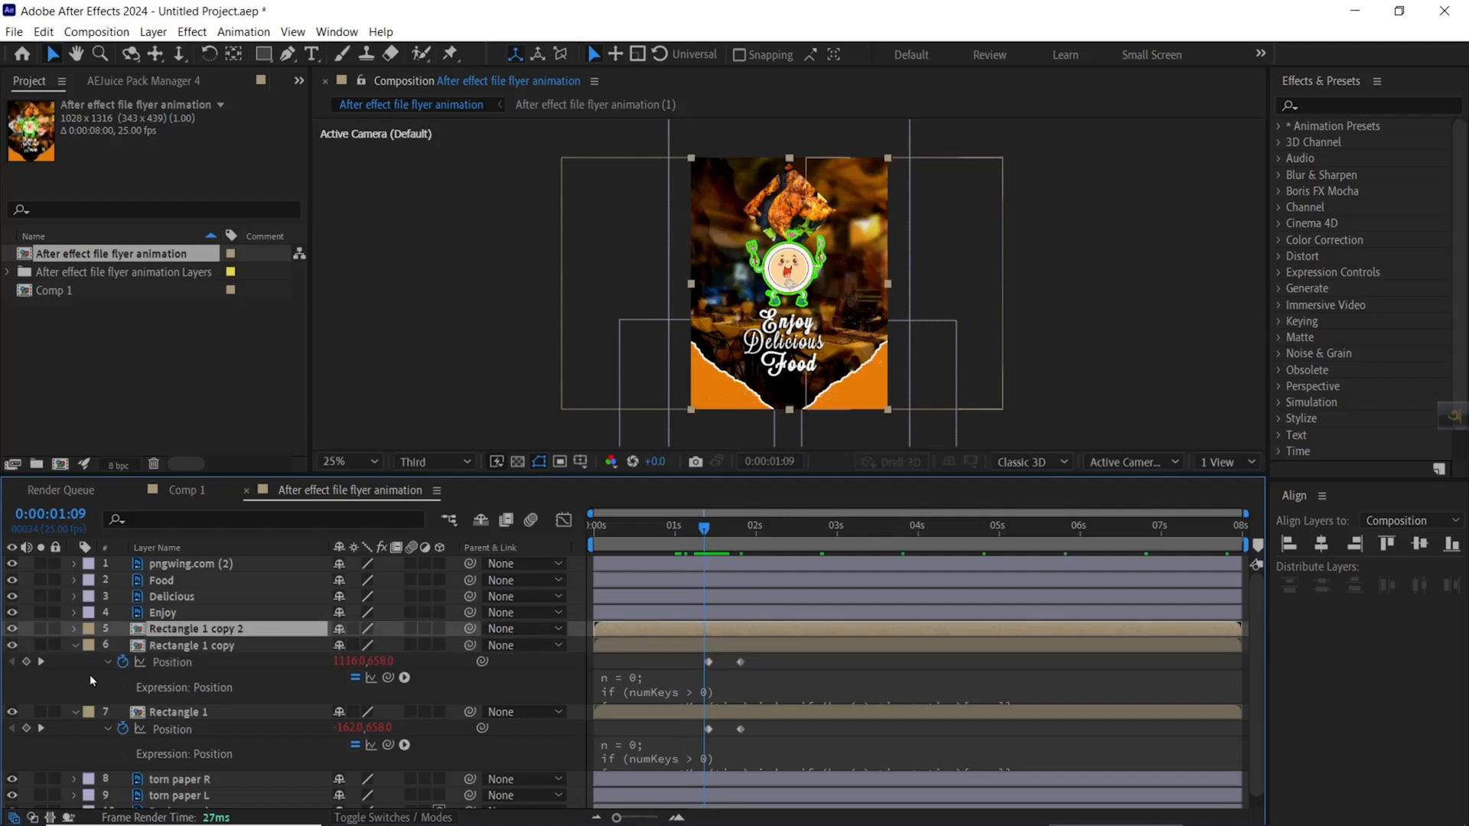
left_click(42, 663)
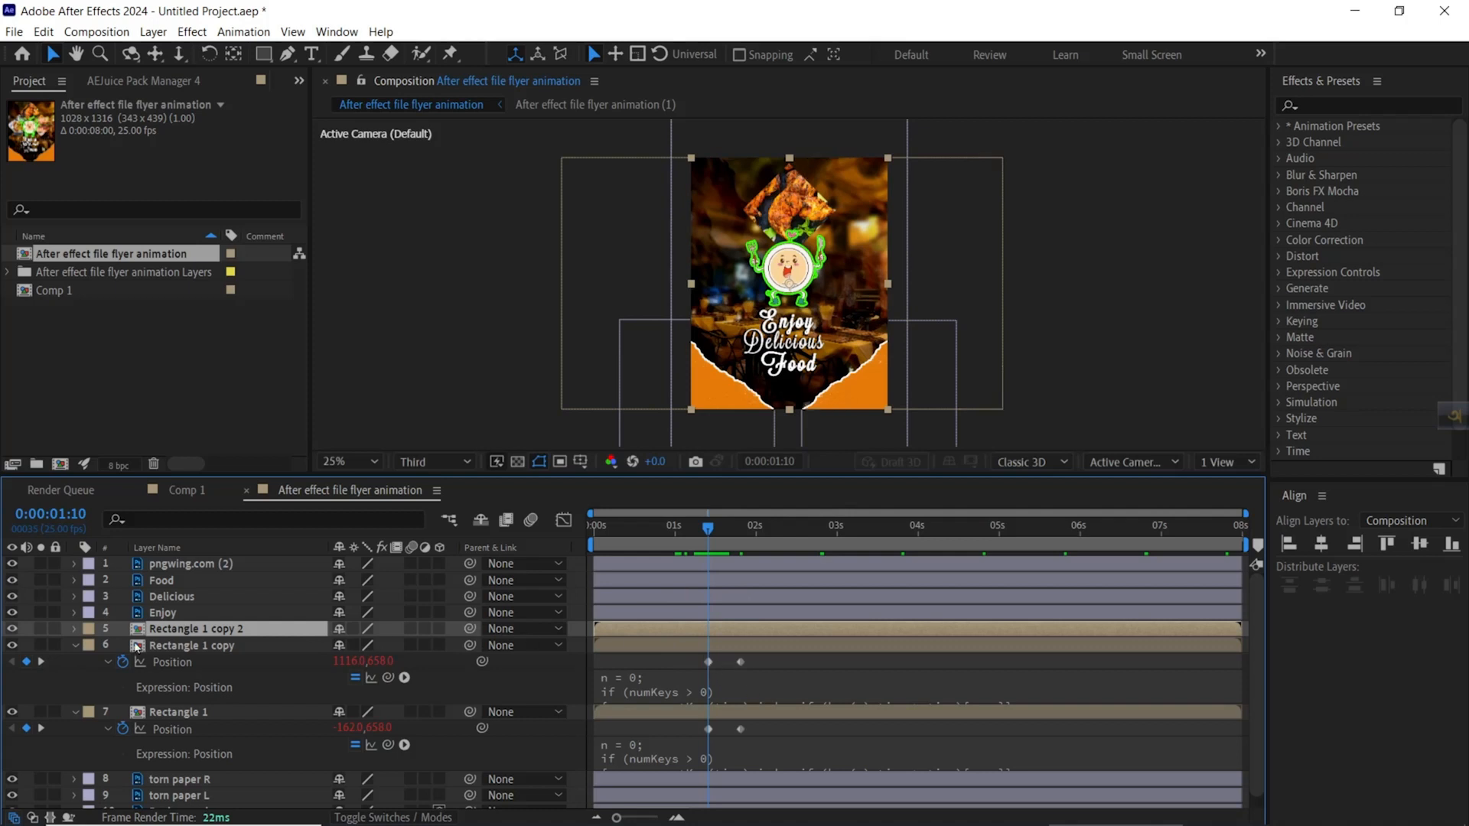
key("p")
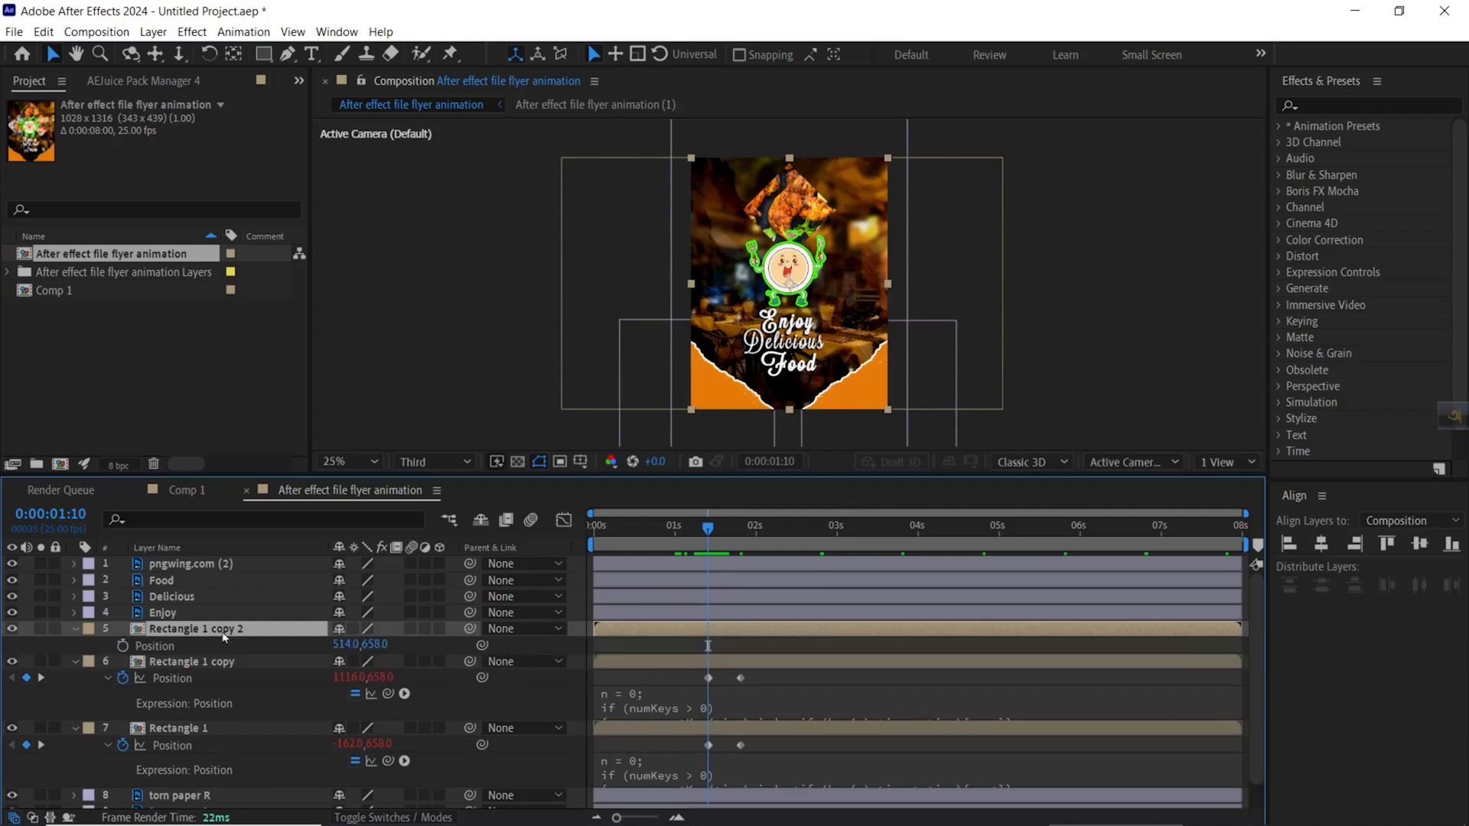
left_click(121, 646)
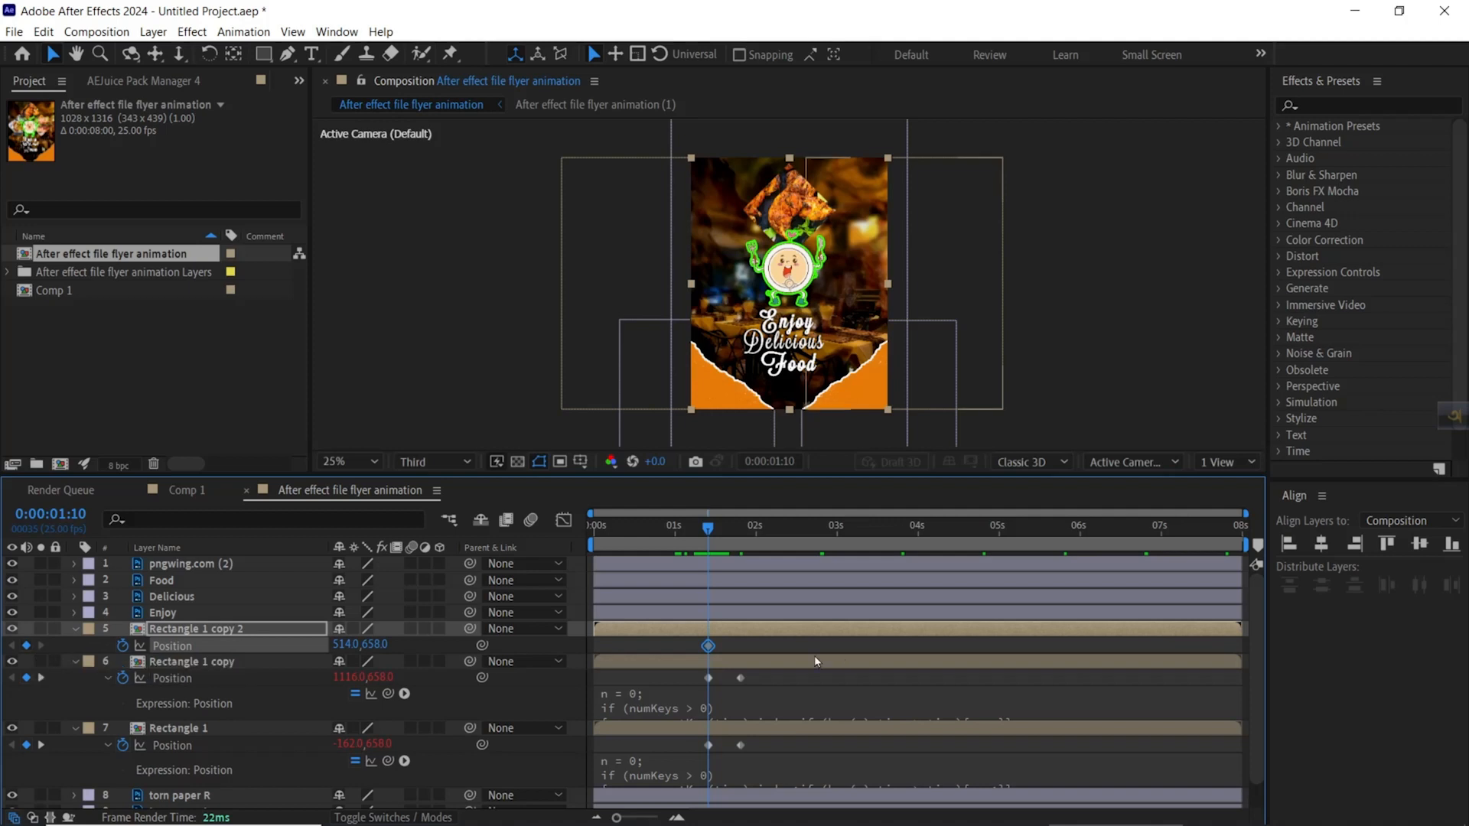
key("k")
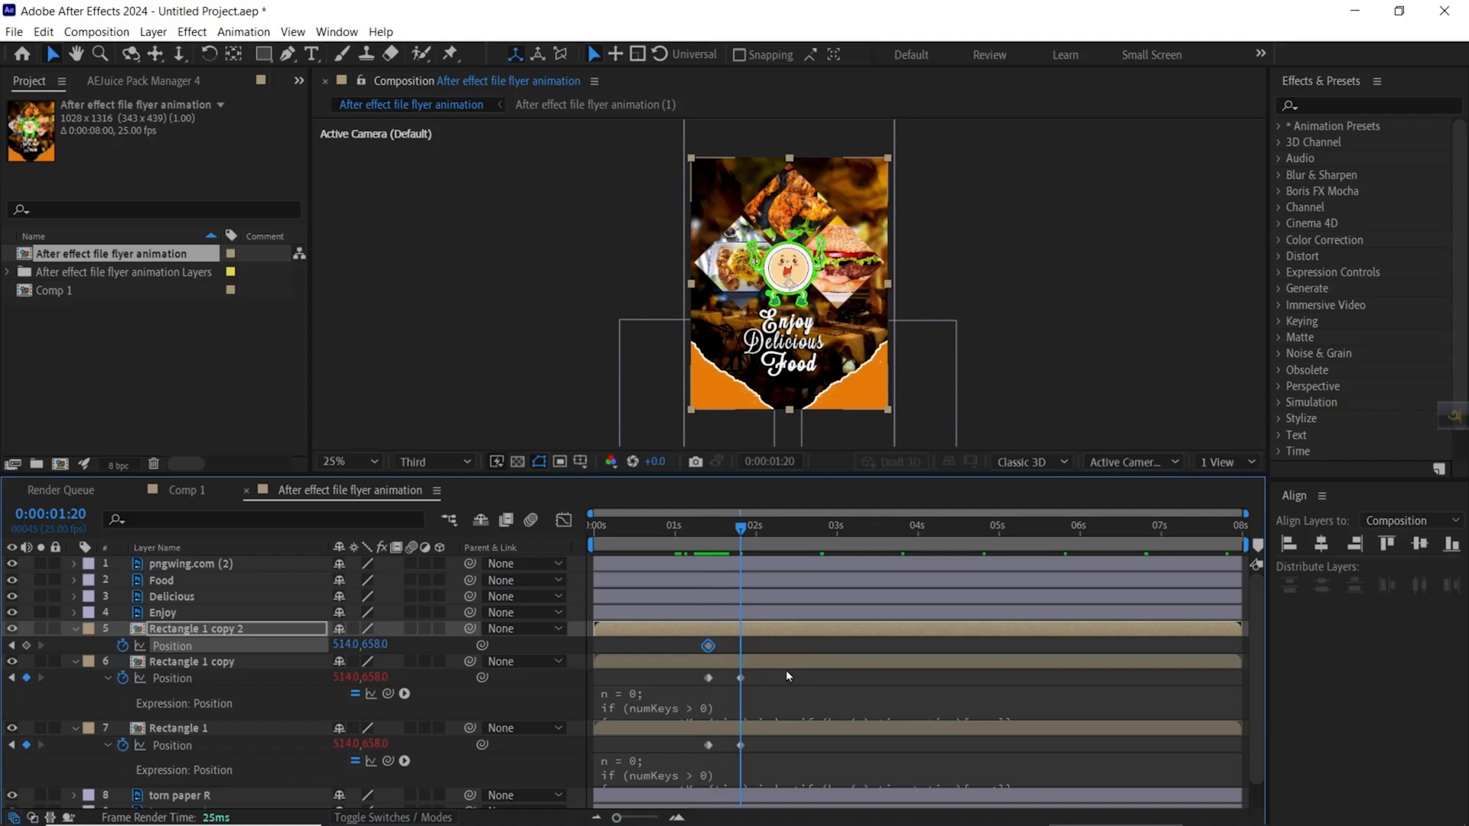
left_click(26, 644)
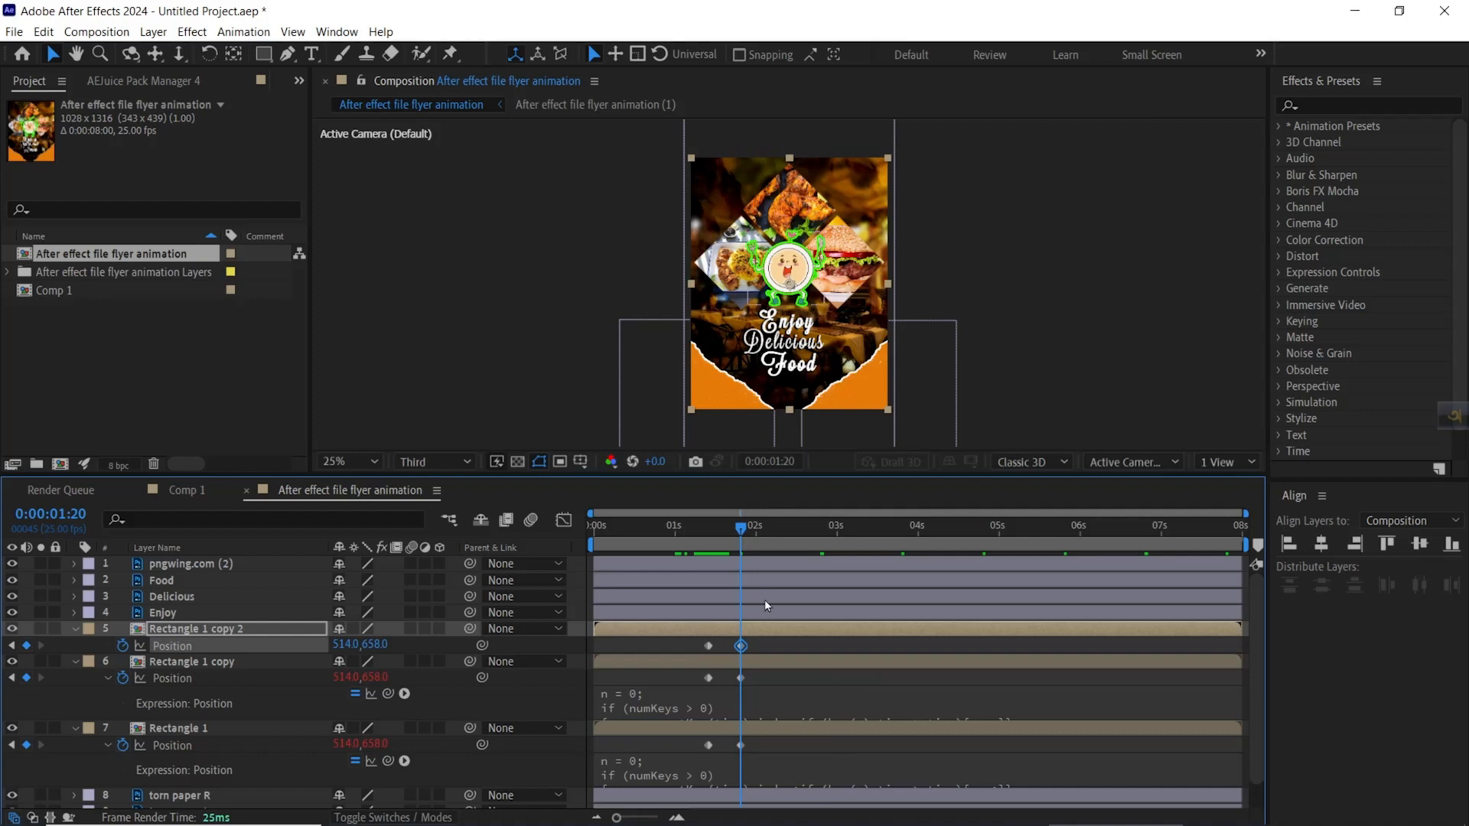
Set Rectangle 1 copy 2's Position to 514, 102 at 0:00:01:10 and preview the animation from the start.
left_click(13, 646)
left_click(709, 646)
left_click(808, 210)
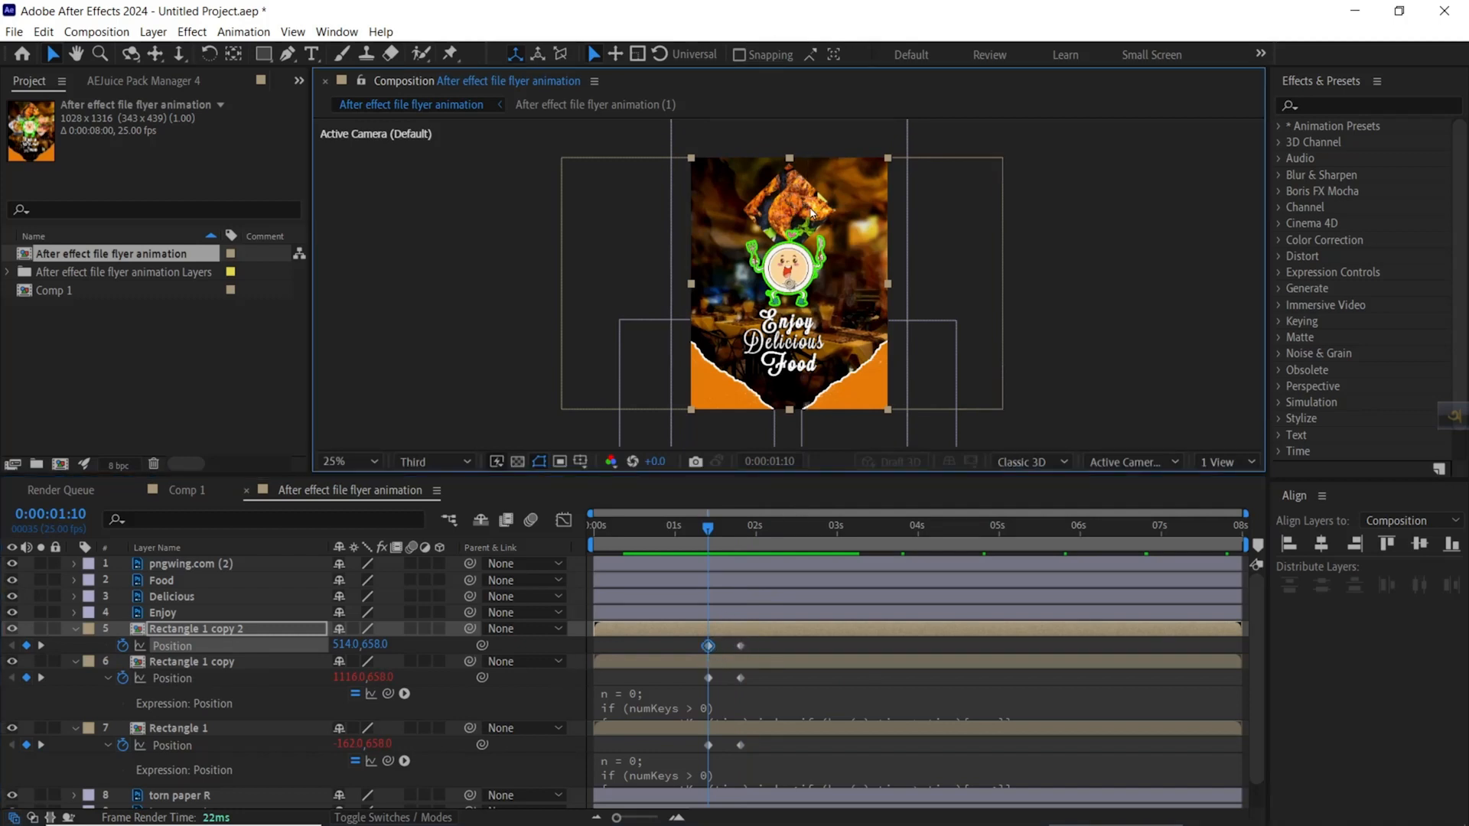
left_click_drag(375, 644, 245, 676)
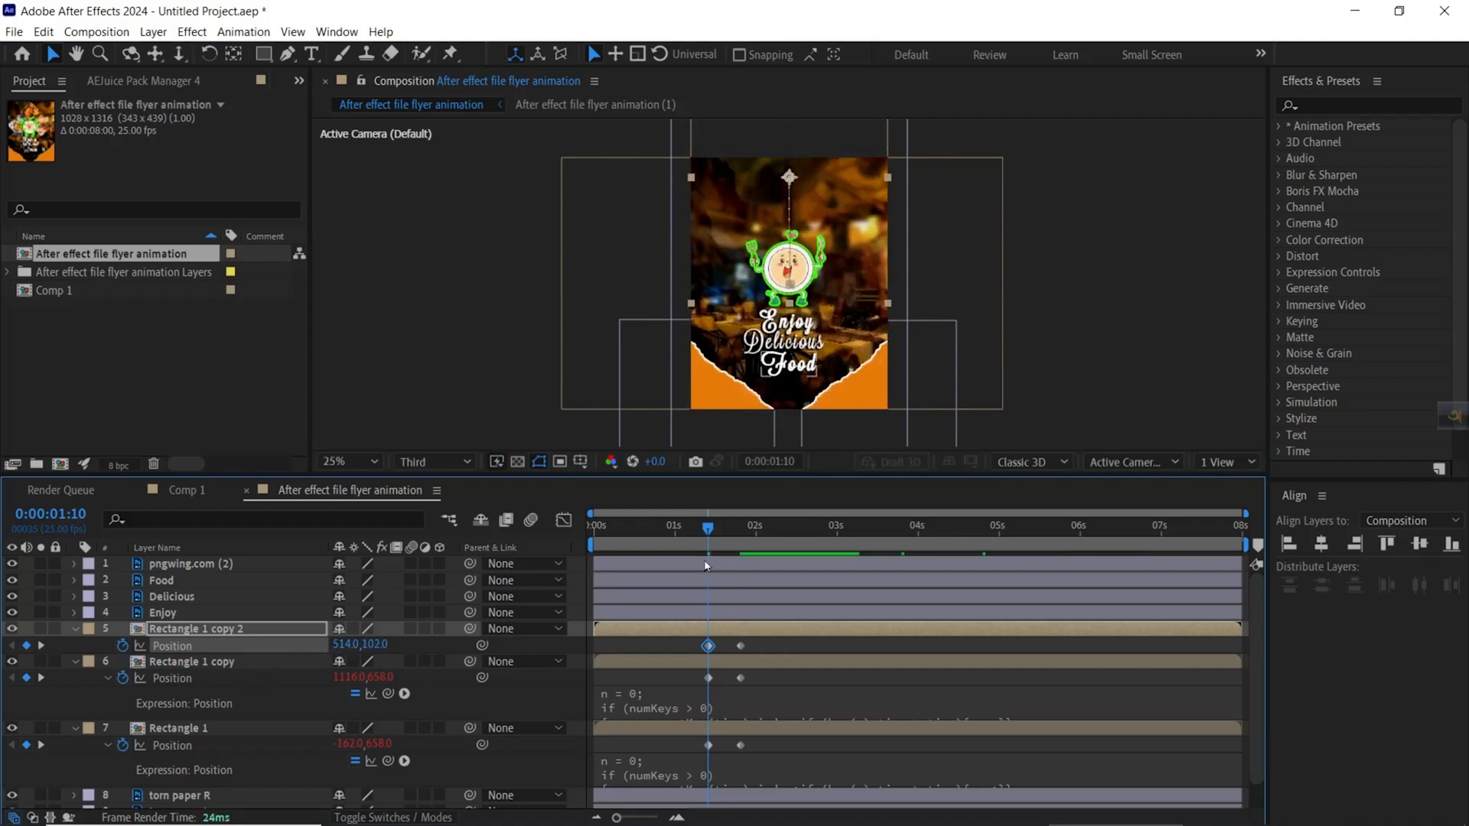
left_click_drag(708, 529, 701, 530)
key("space")
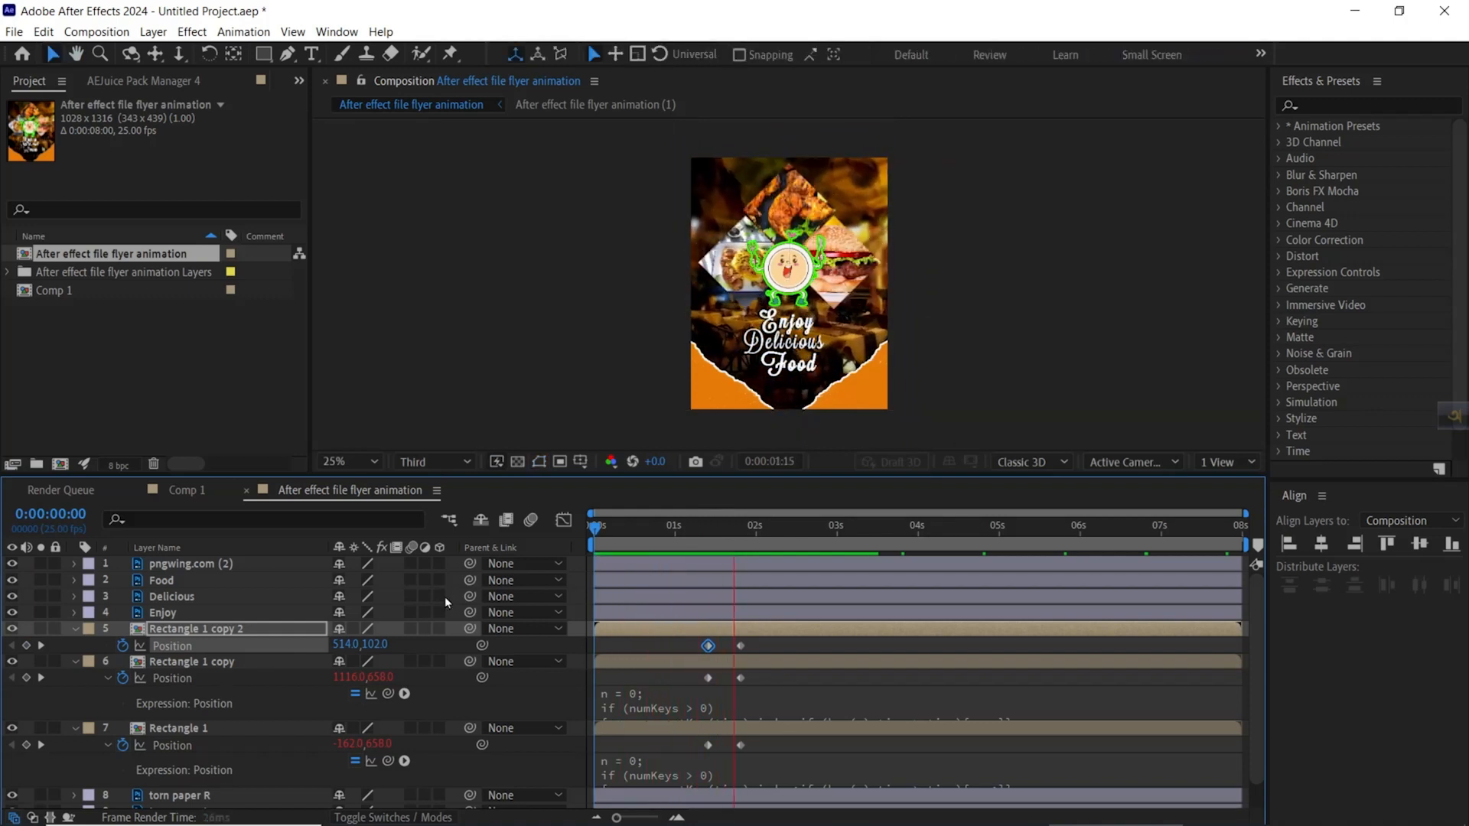
key("space")
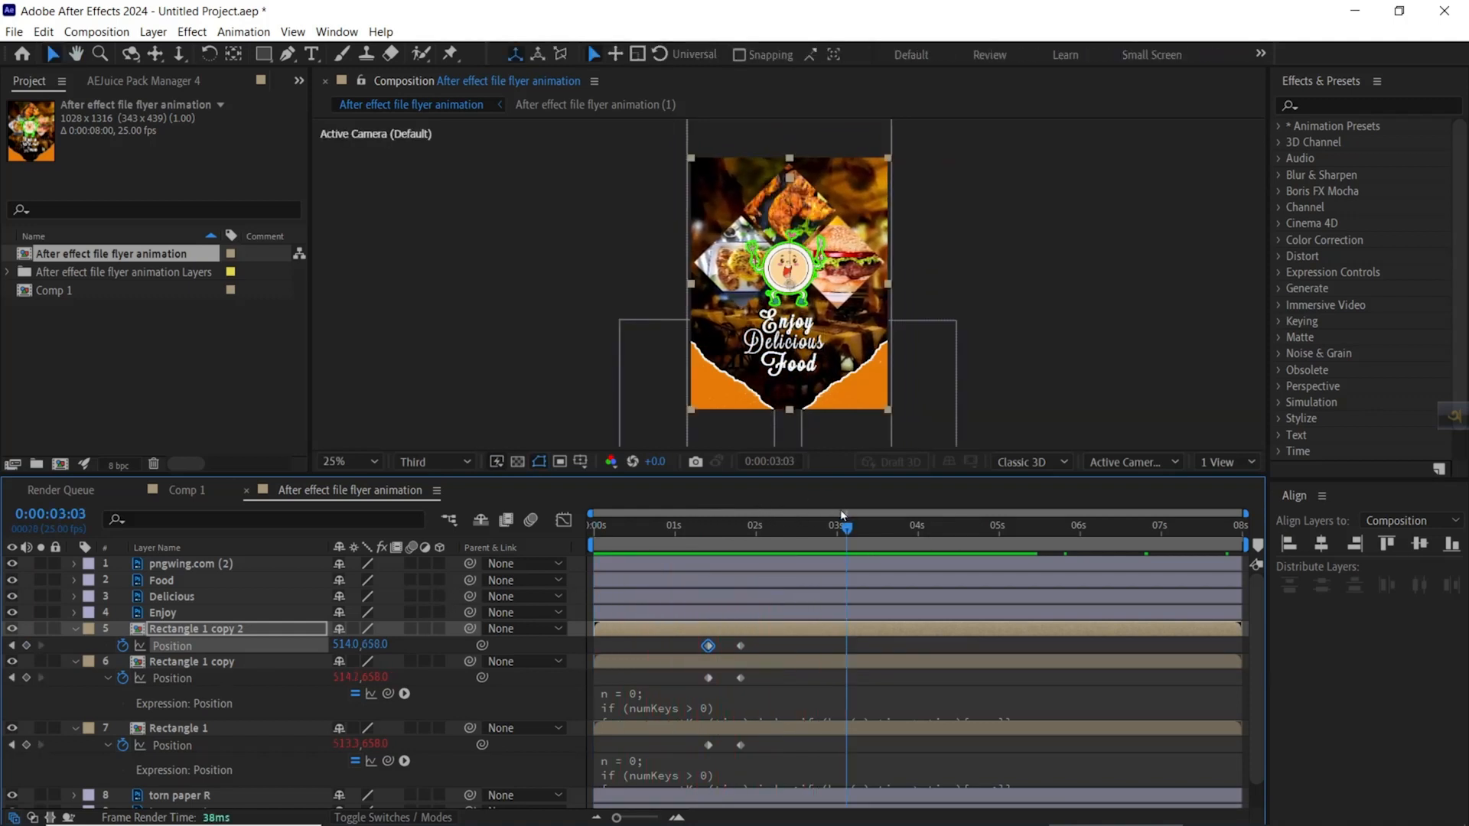
Move the current time to 0:00:01:20 and collapse the properties of the three Rectangle layers.
left_click_drag(832, 526, 741, 557)
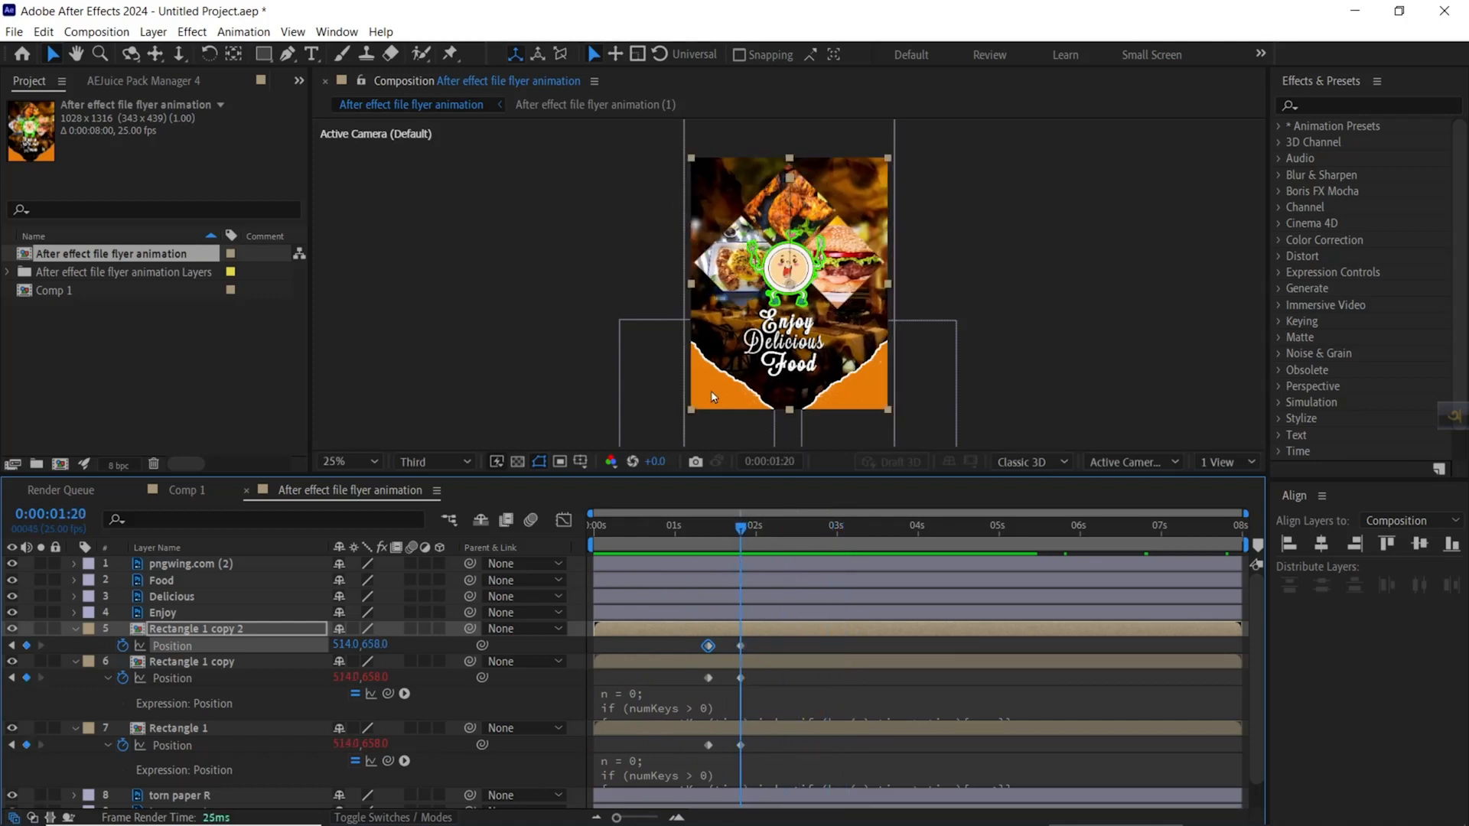
left_click(75, 628)
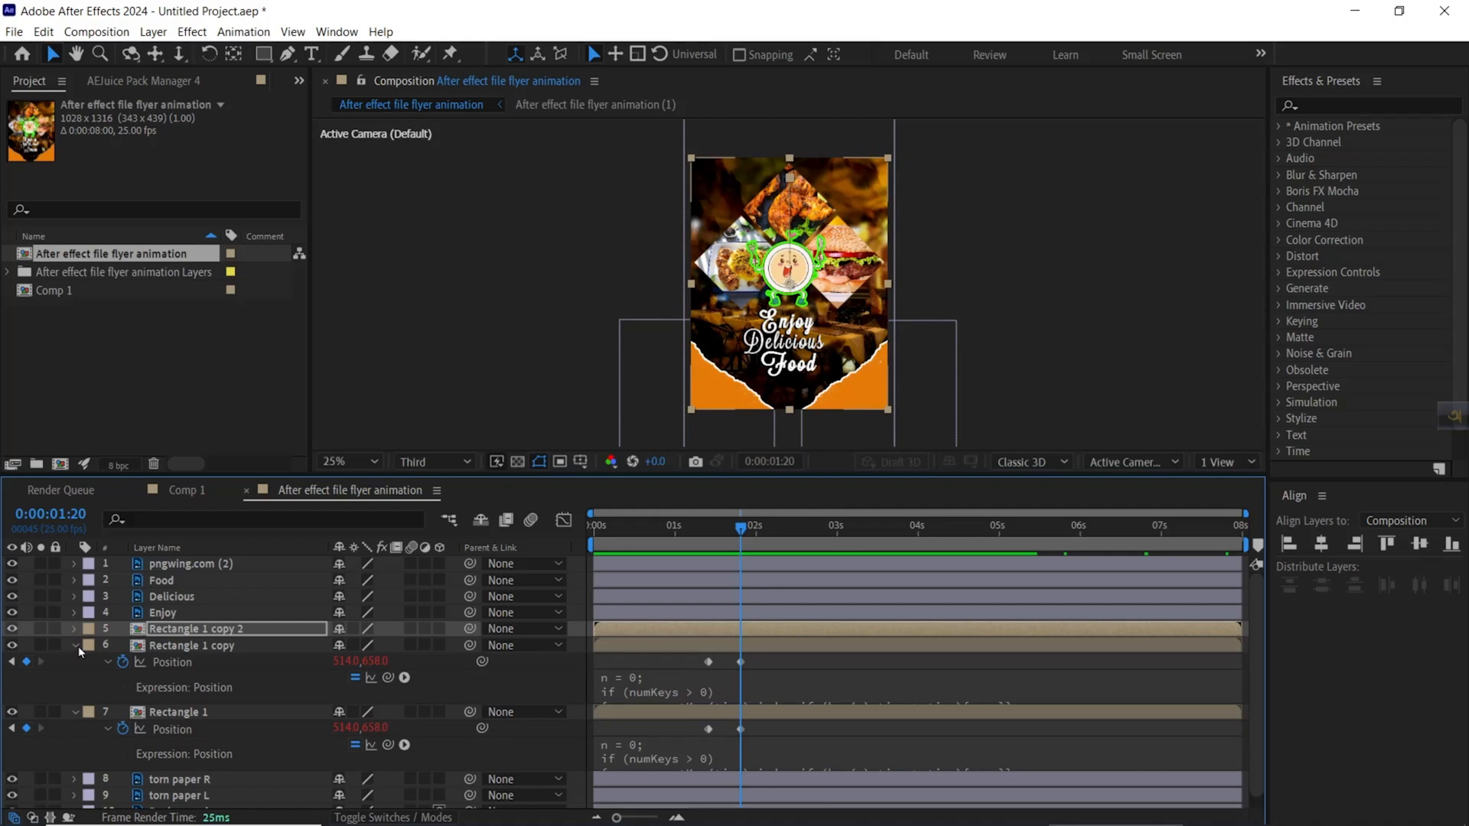
left_click(76, 645)
left_click(75, 660)
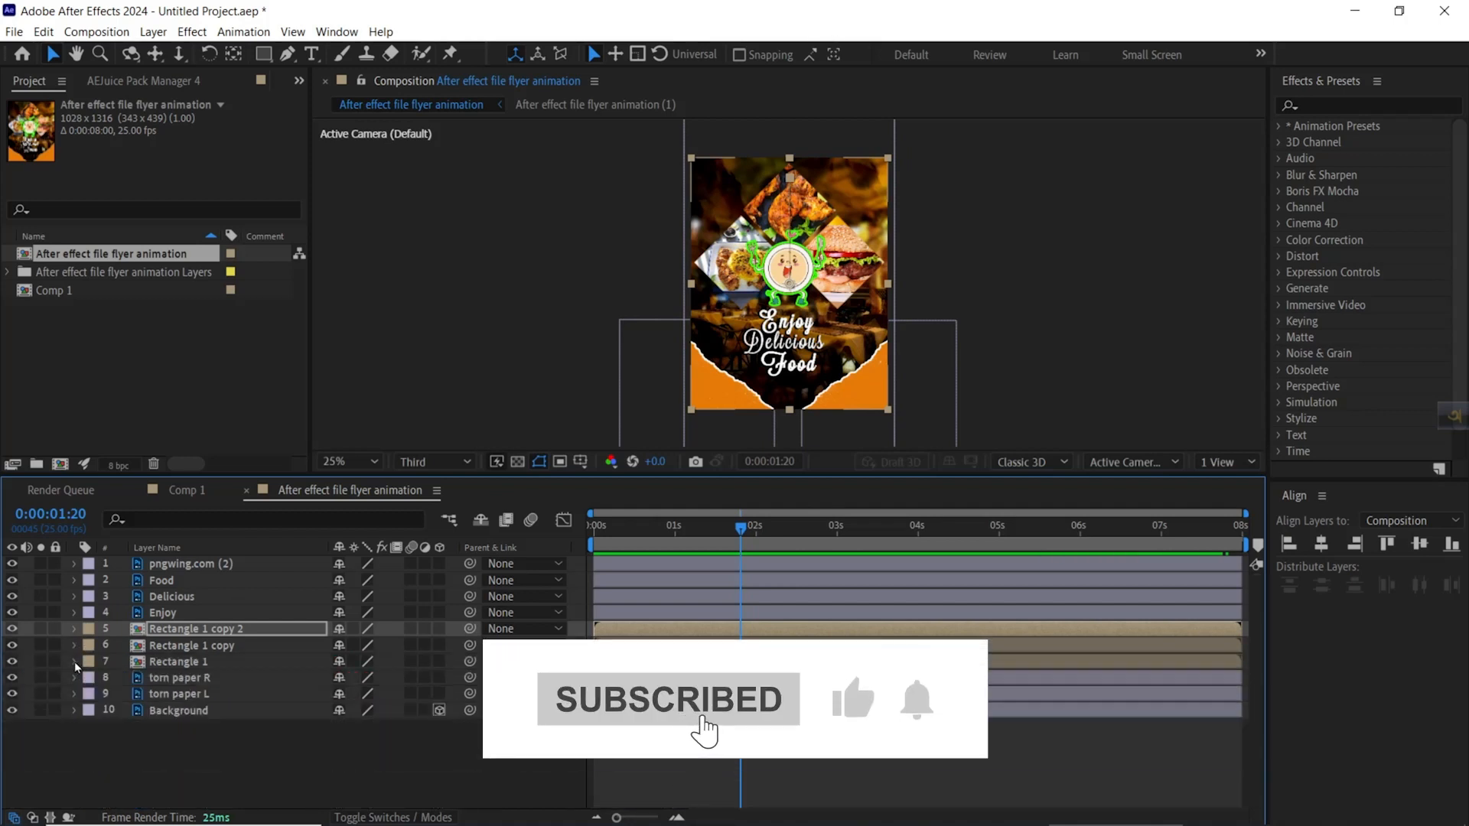
Add Position keyframes to the torn paper L layer at 0:00:02:00 and 0:00:02:10.
left_click(181, 694)
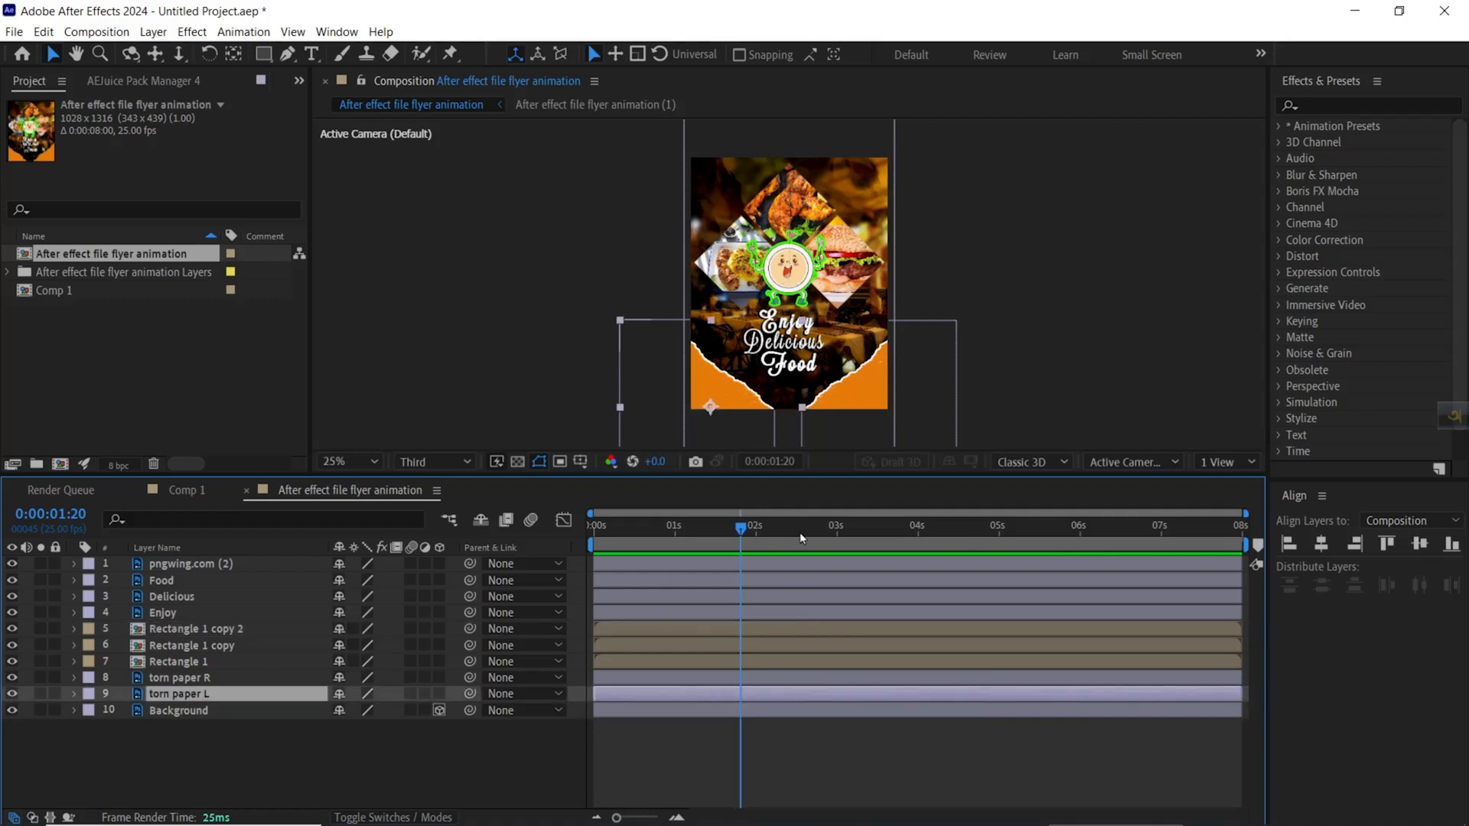
left_click_drag(747, 539, 762, 543)
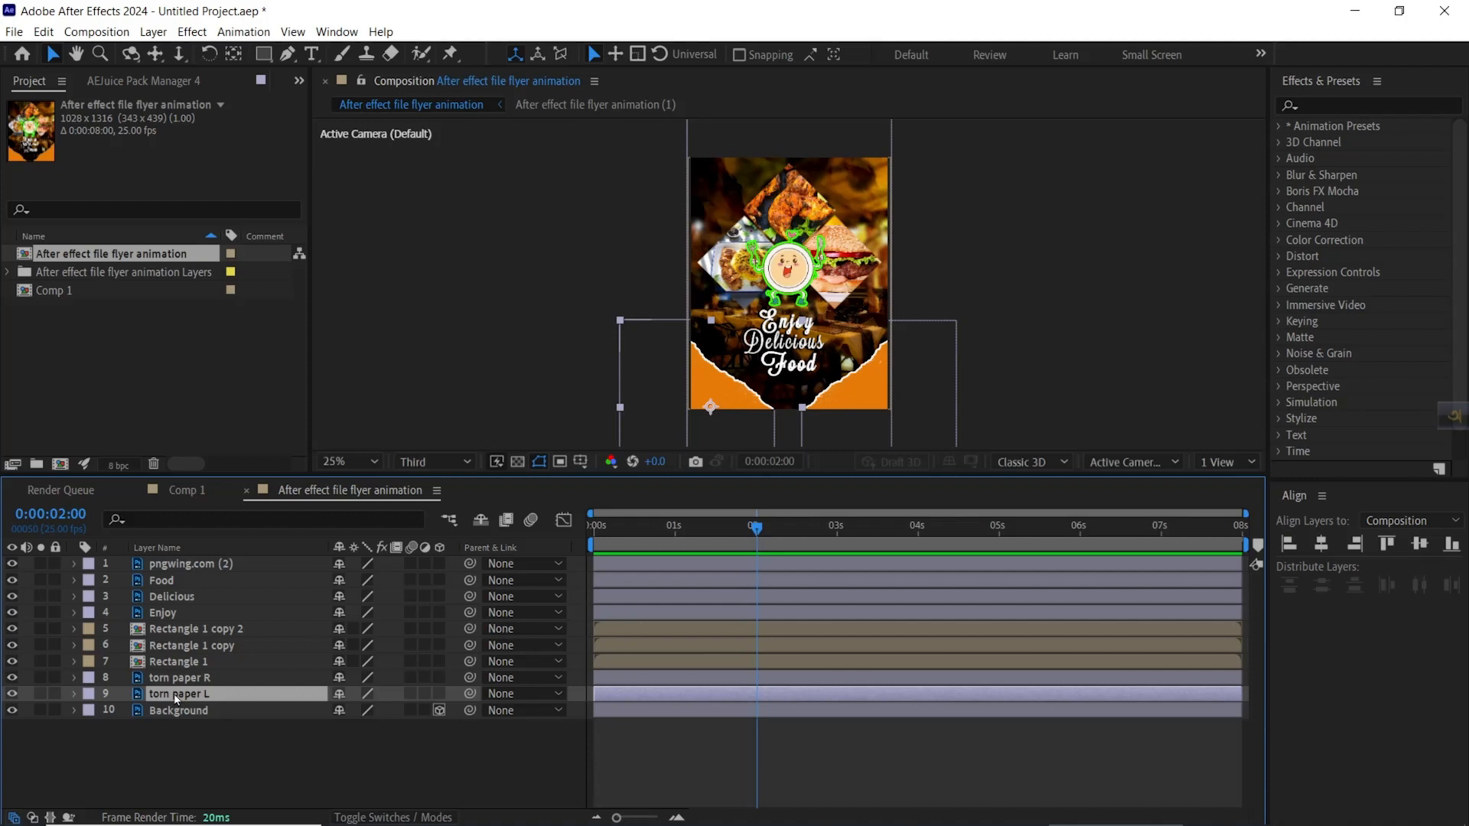
key("p")
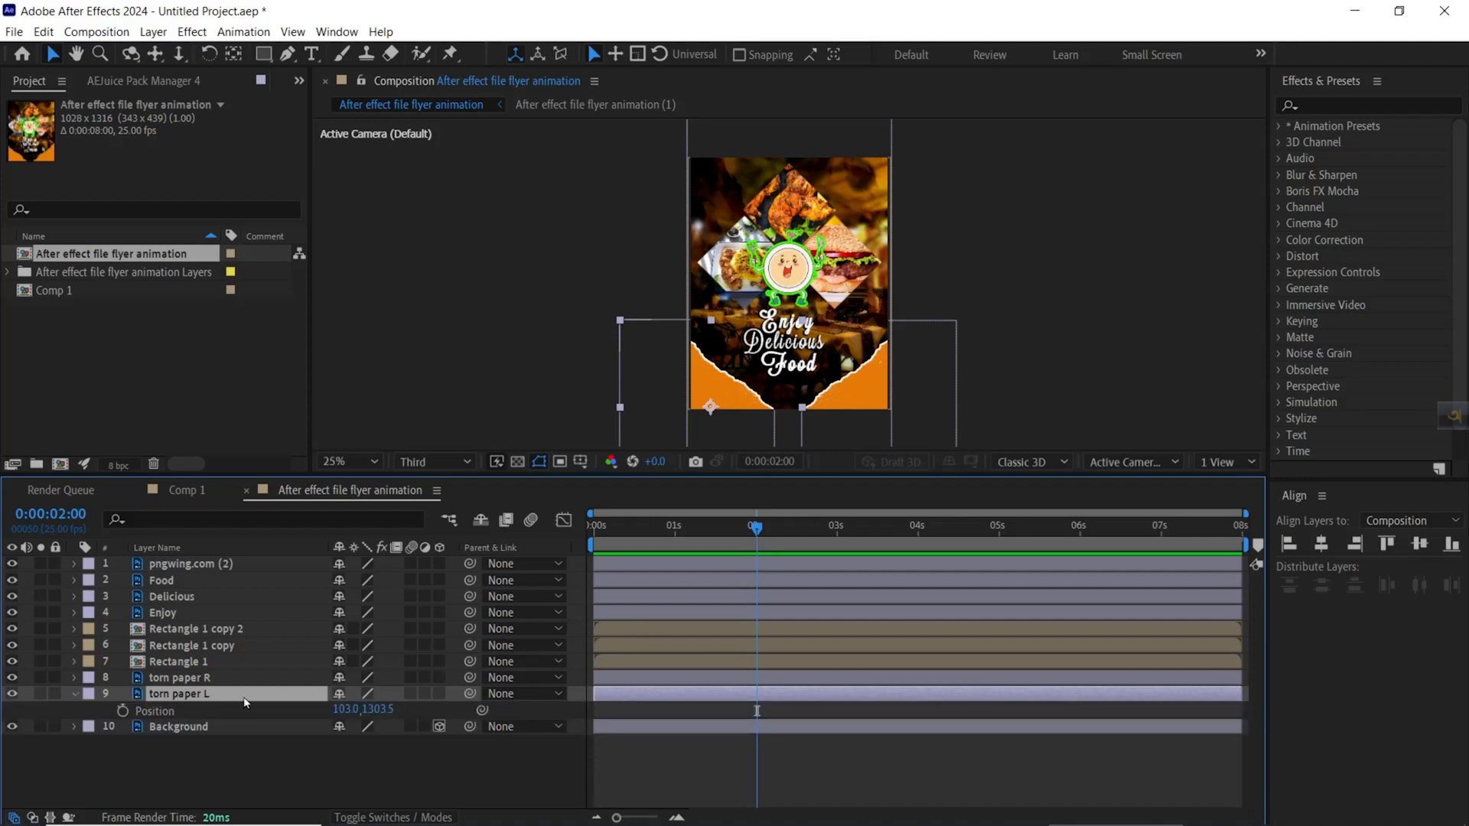
left_click(122, 711)
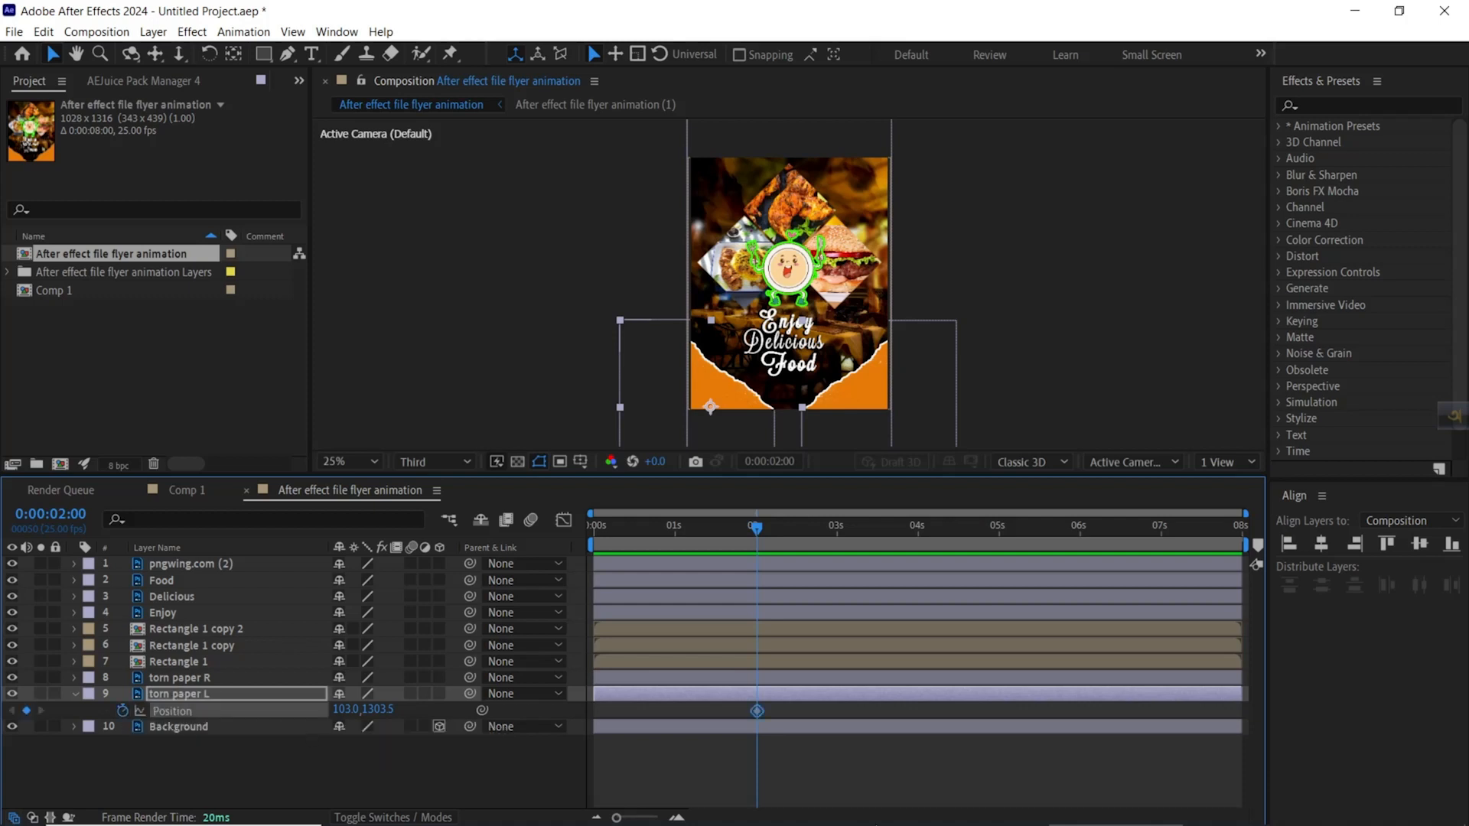
key("shift+Page_Down")
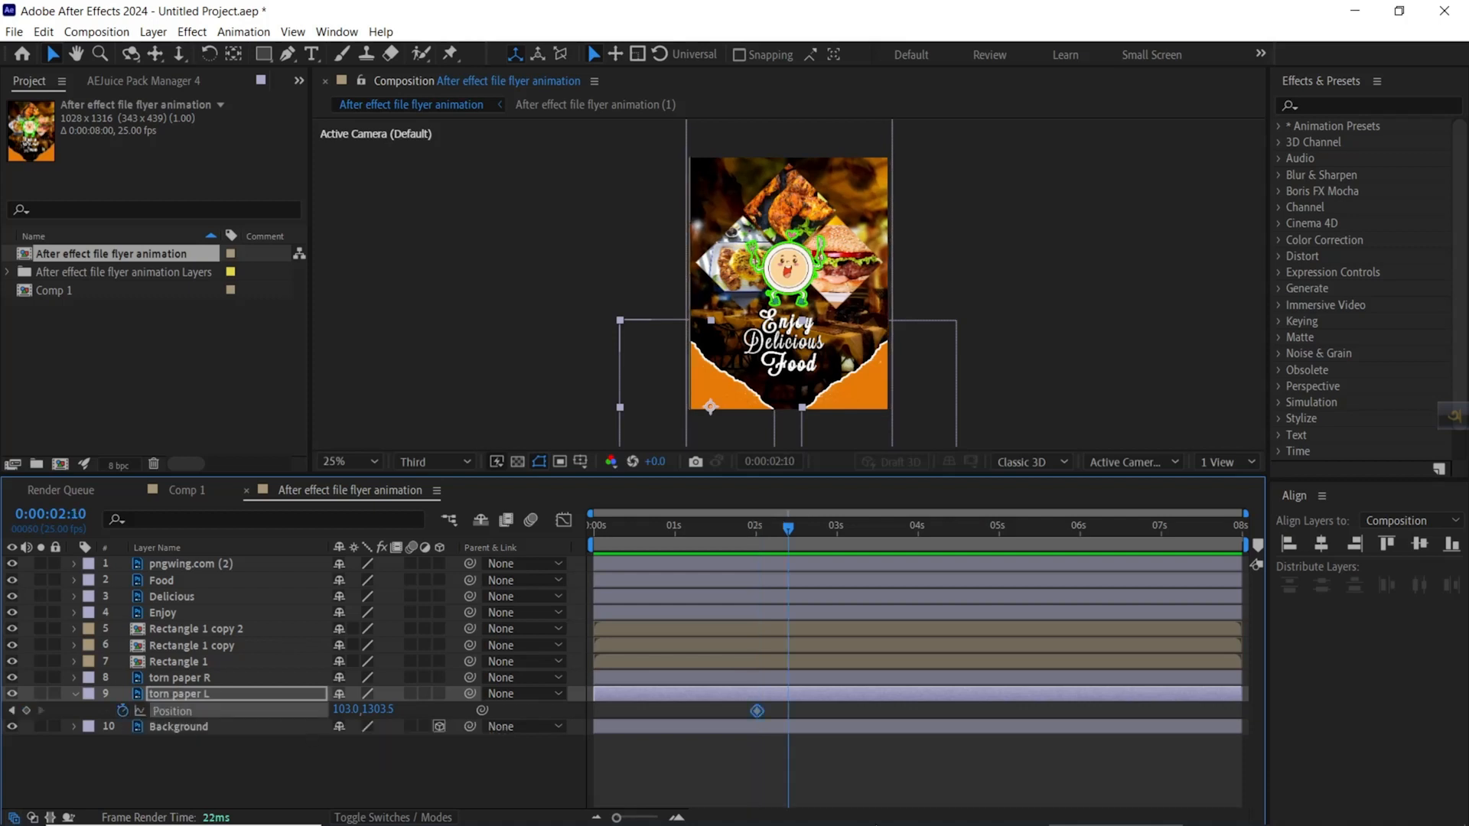
left_click(27, 711)
At the 0:00:02:00 keyframe, move torn paper L diagonally out past the flyer's lower-left corner, to about -157, 1555.5.
left_click(12, 711)
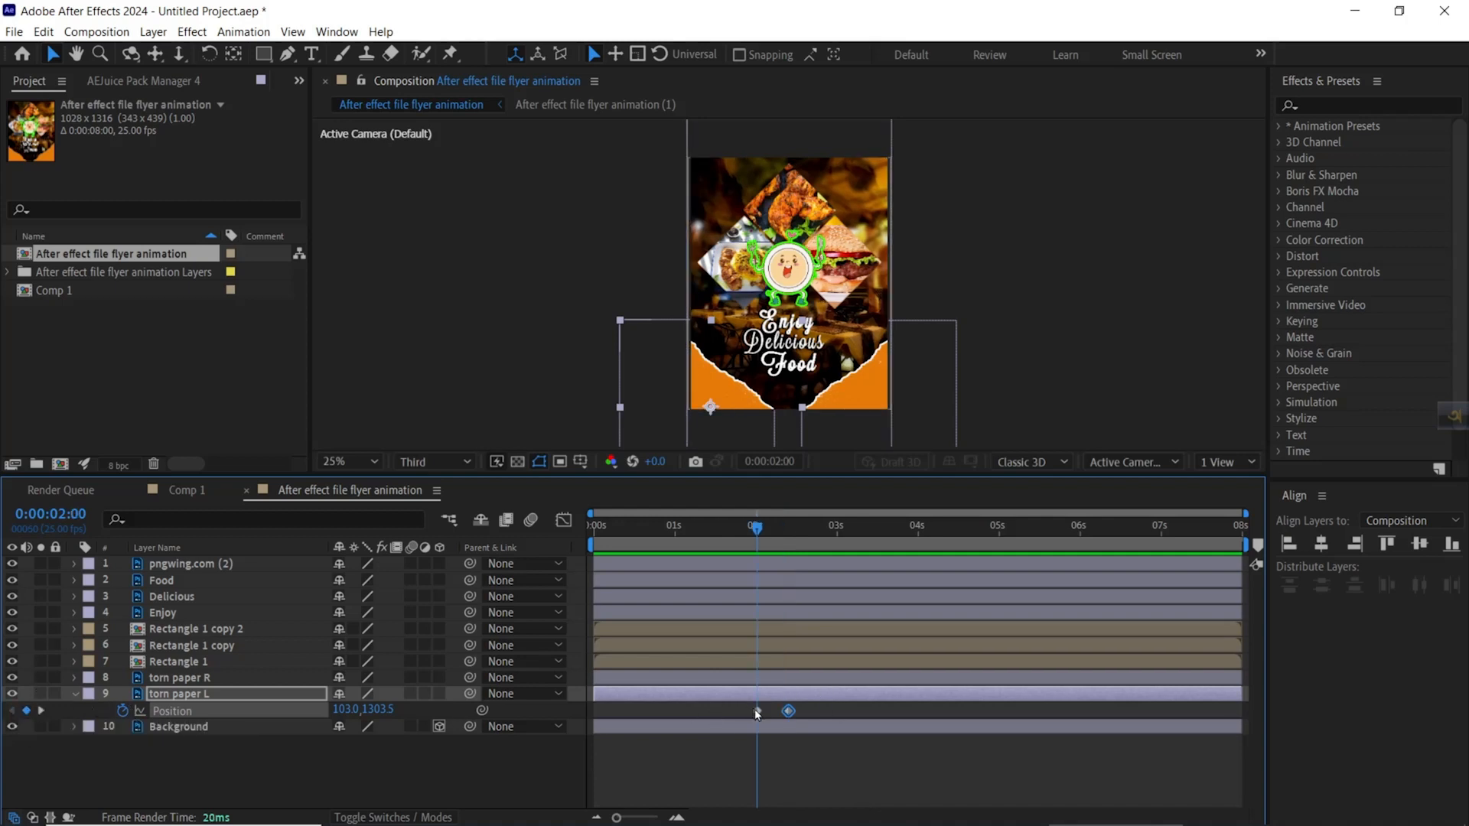
left_click(757, 712)
left_click_drag(719, 380, 667, 430)
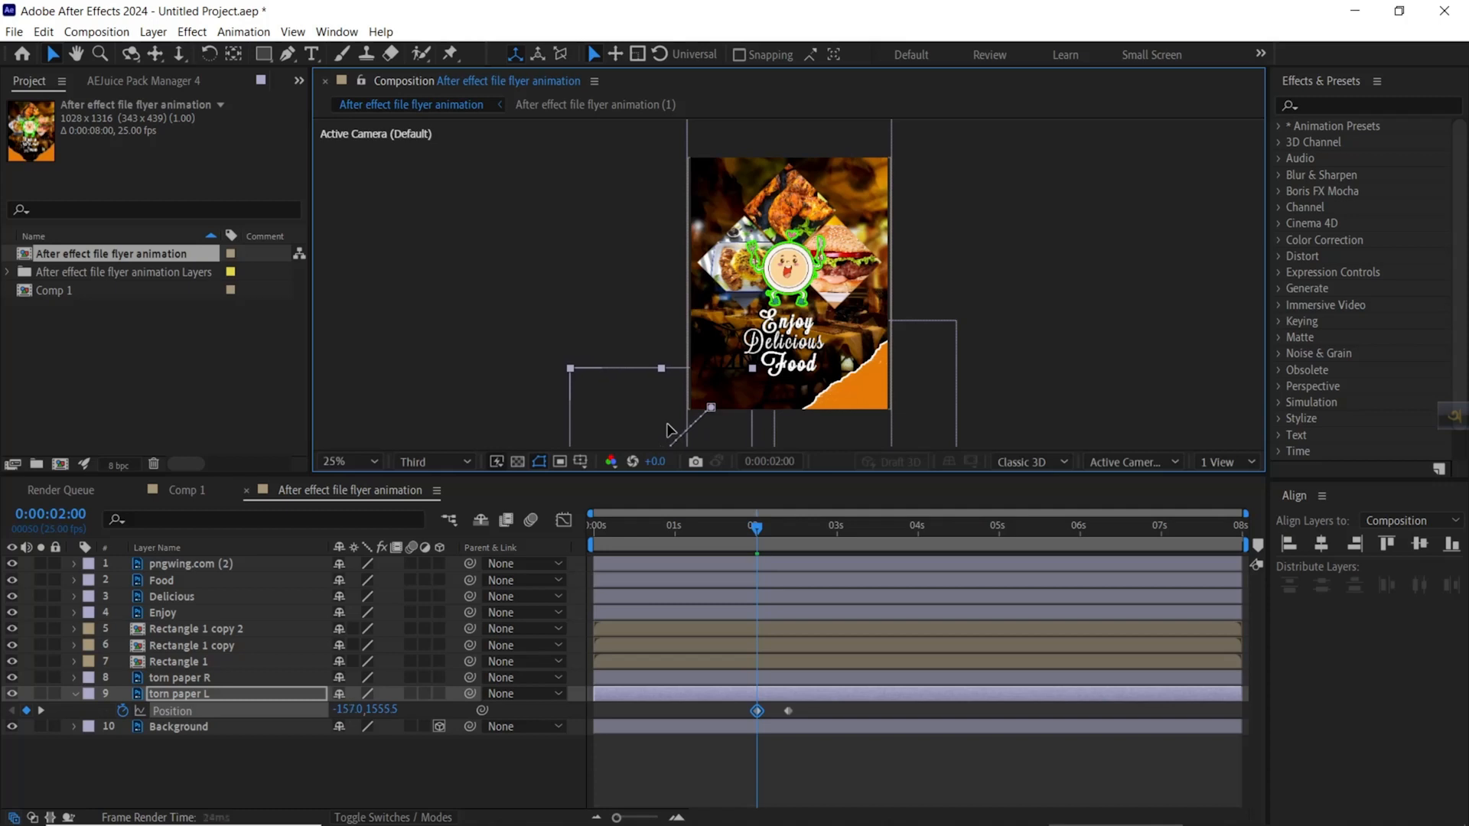
Apply the copied bounce expression to torn paper L's Position, preview the motion, and collapse the layer's properties.
left_click(123, 710, "alt")
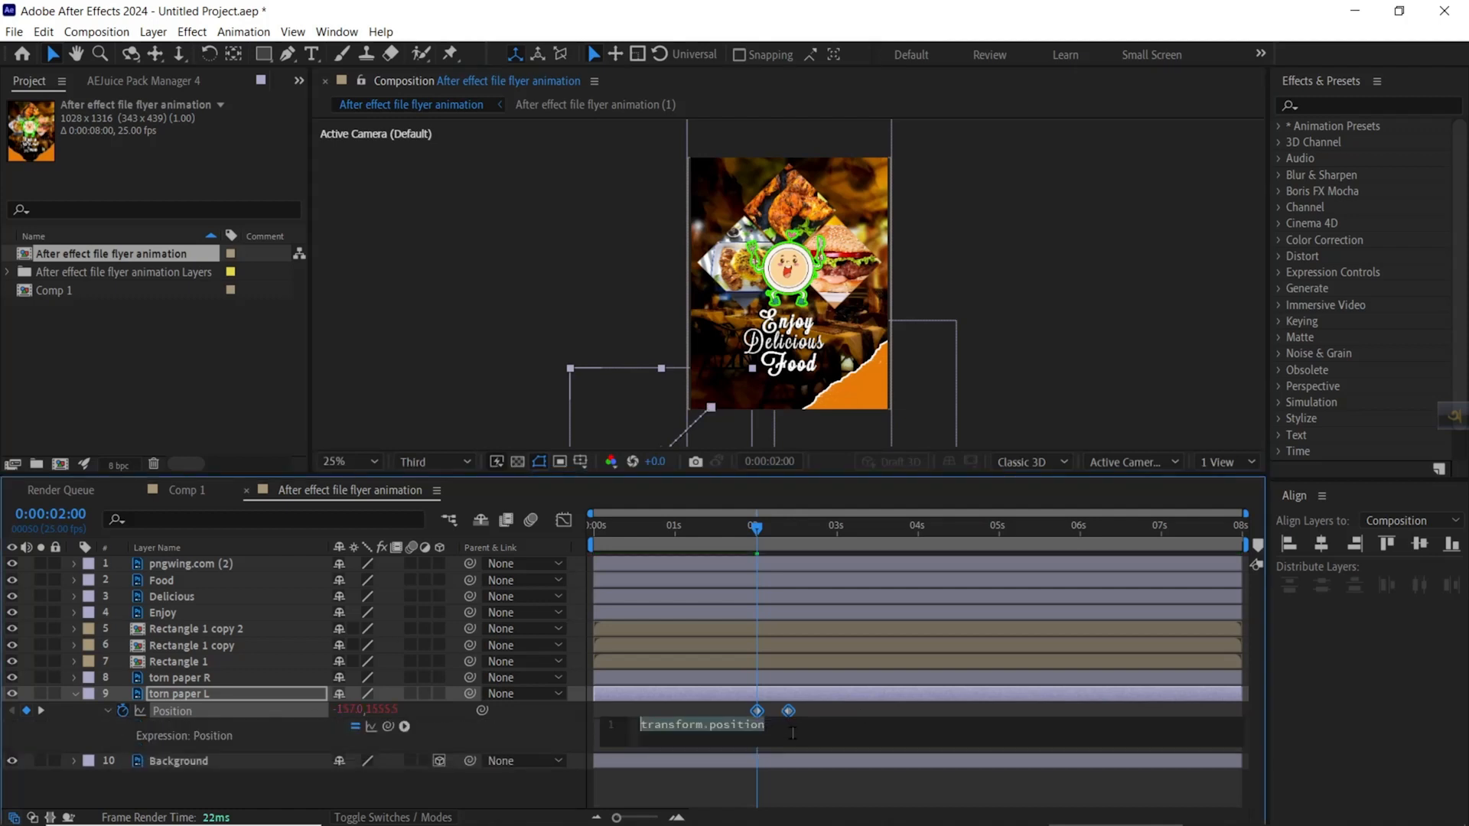
key("ctrl+v")
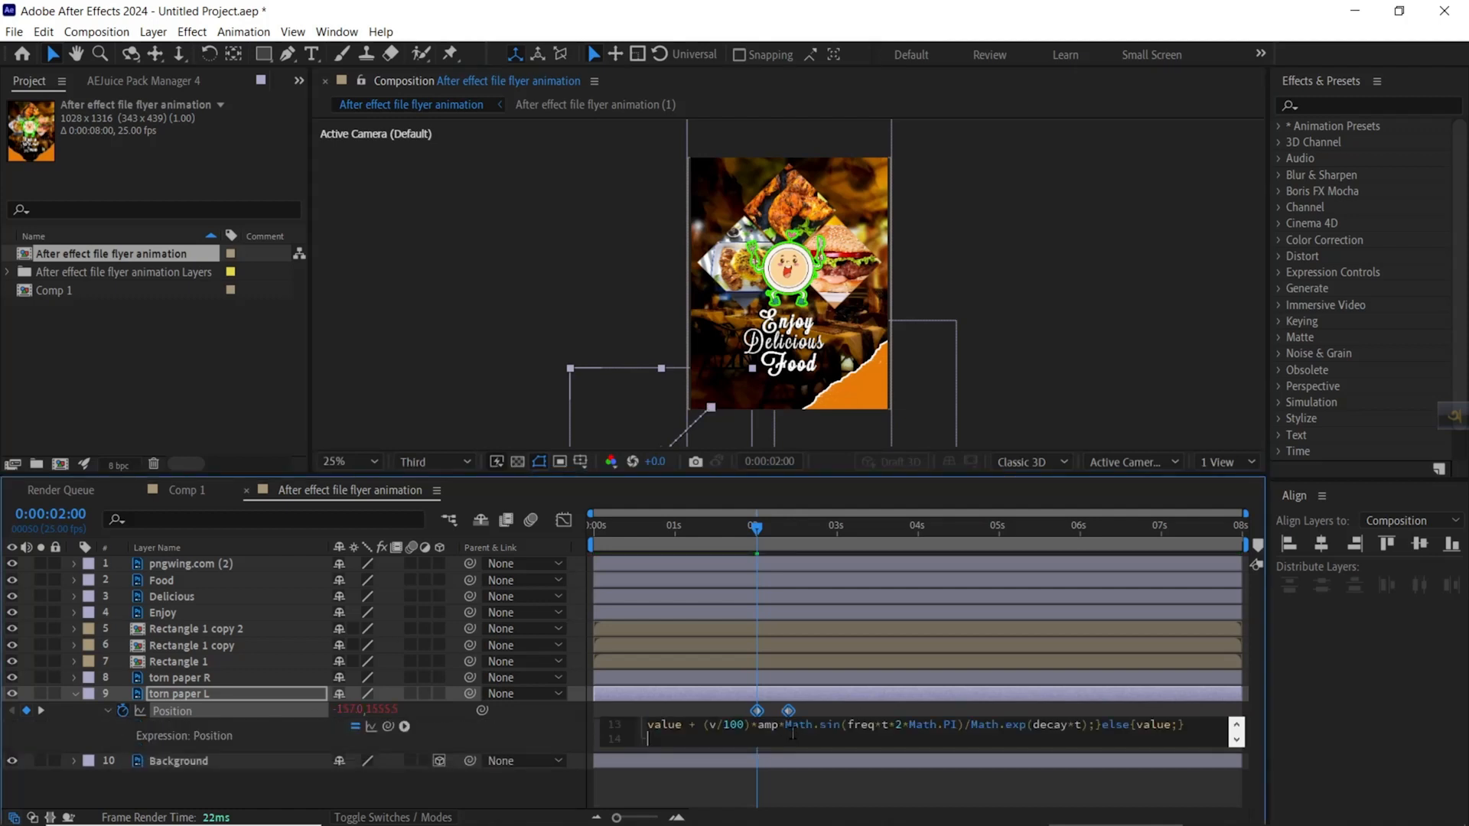
left_click_drag(757, 533, 708, 543)
key("space")
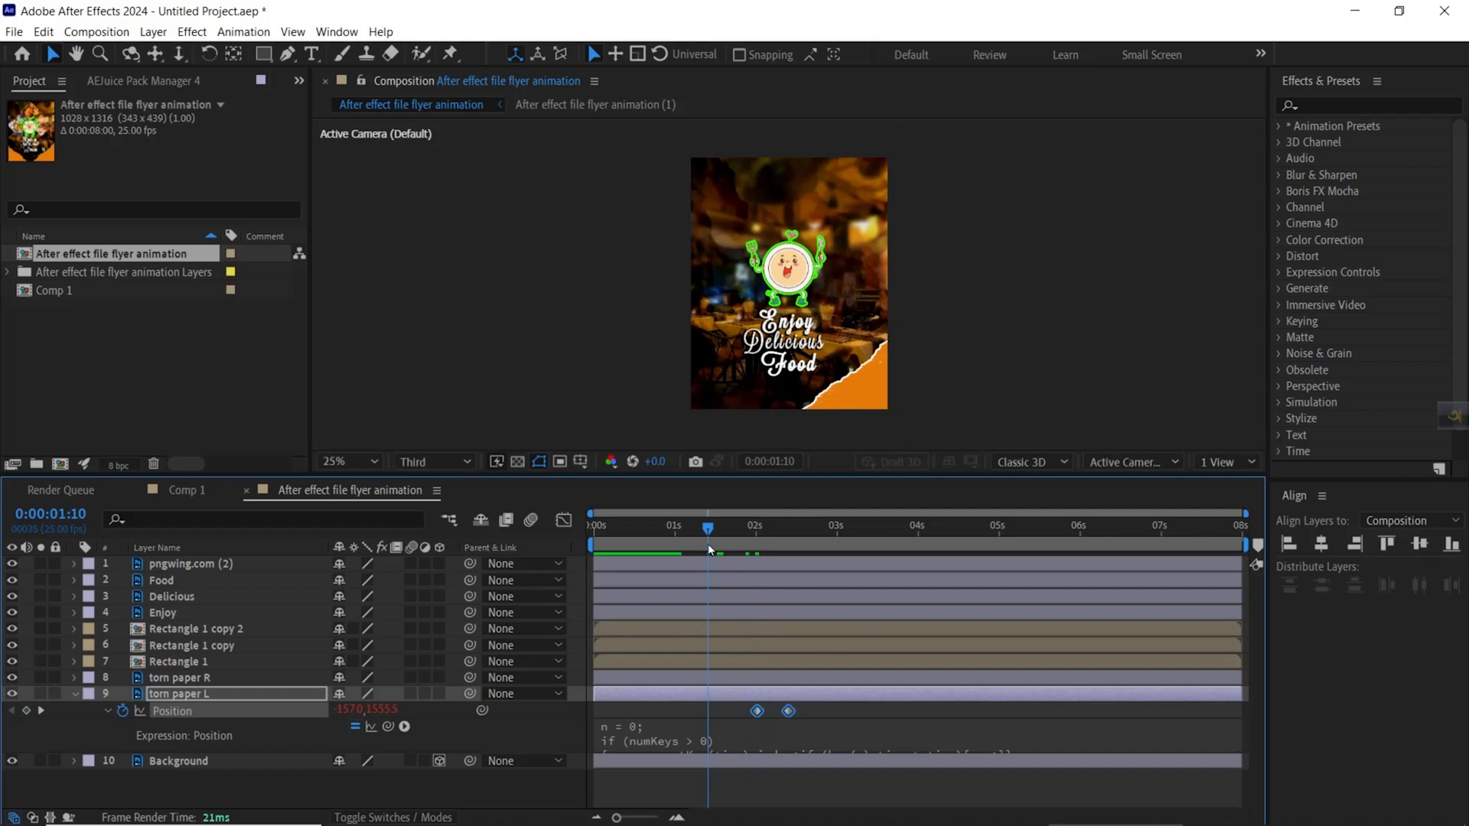
key("space")
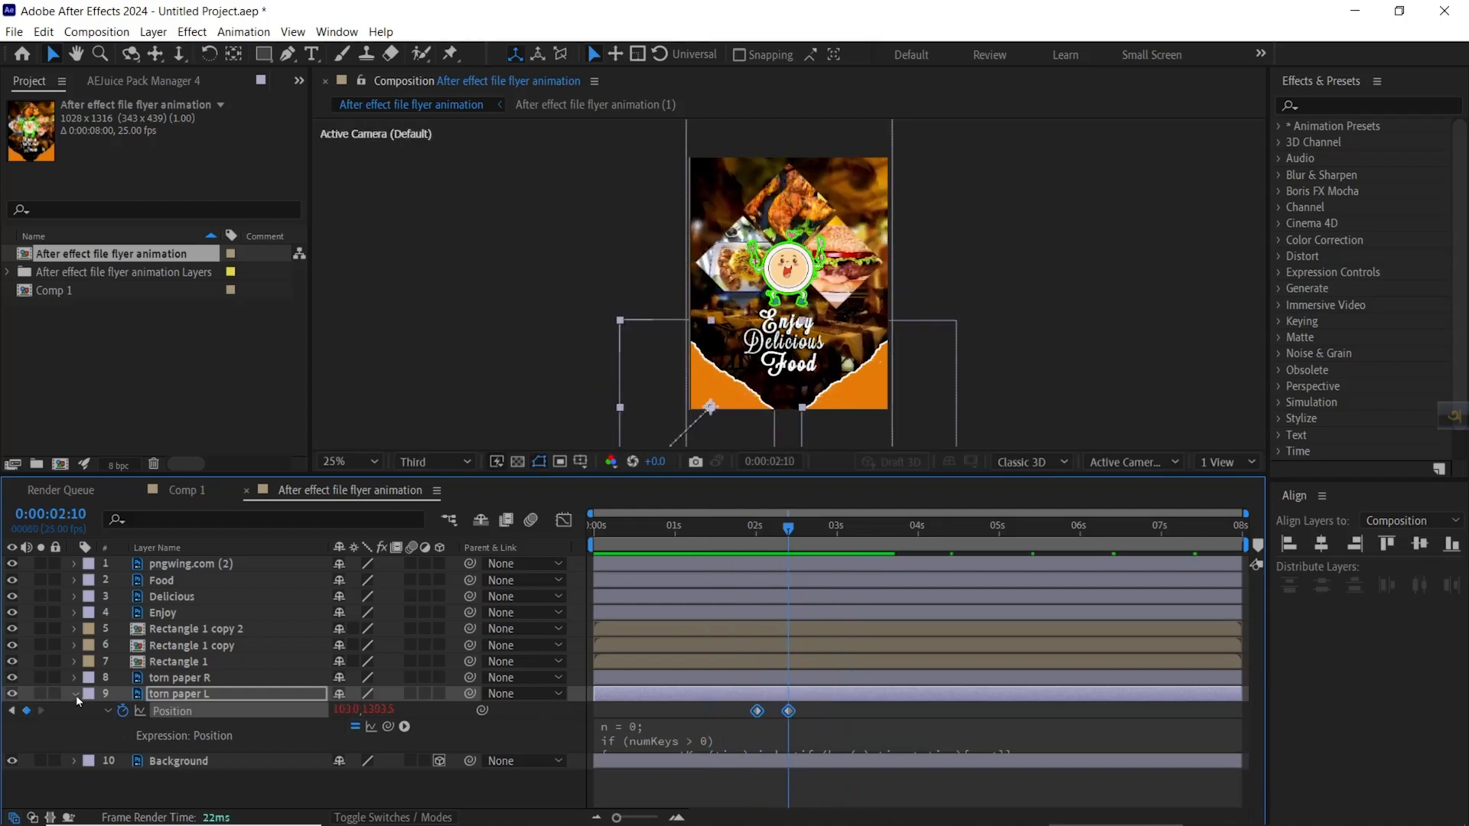
left_click(75, 695)
Add Position keyframes to the torn paper R layer at 0:00:02:10 and 0:00:02:00.
left_click(208, 678)
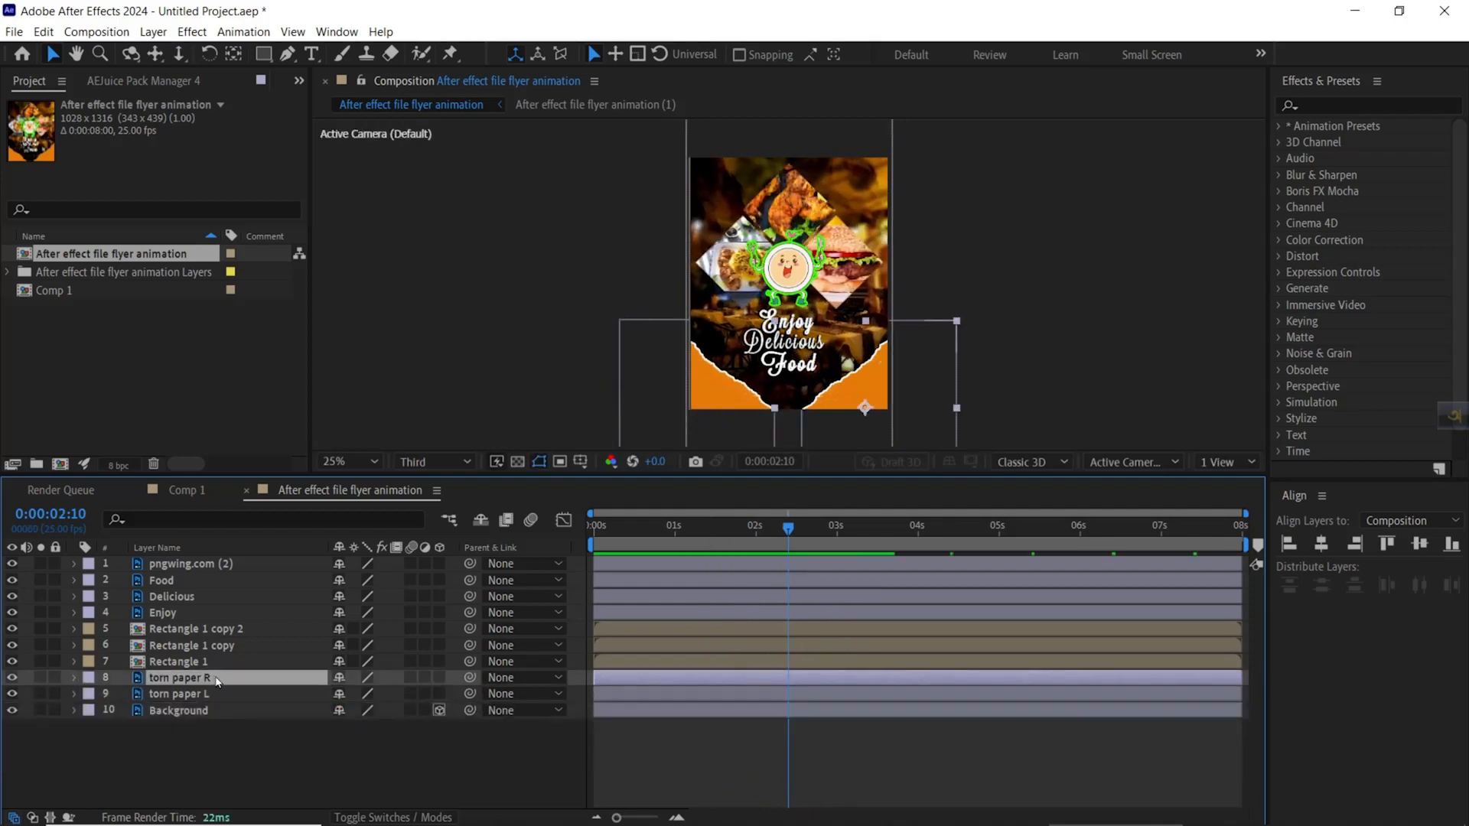
key("p")
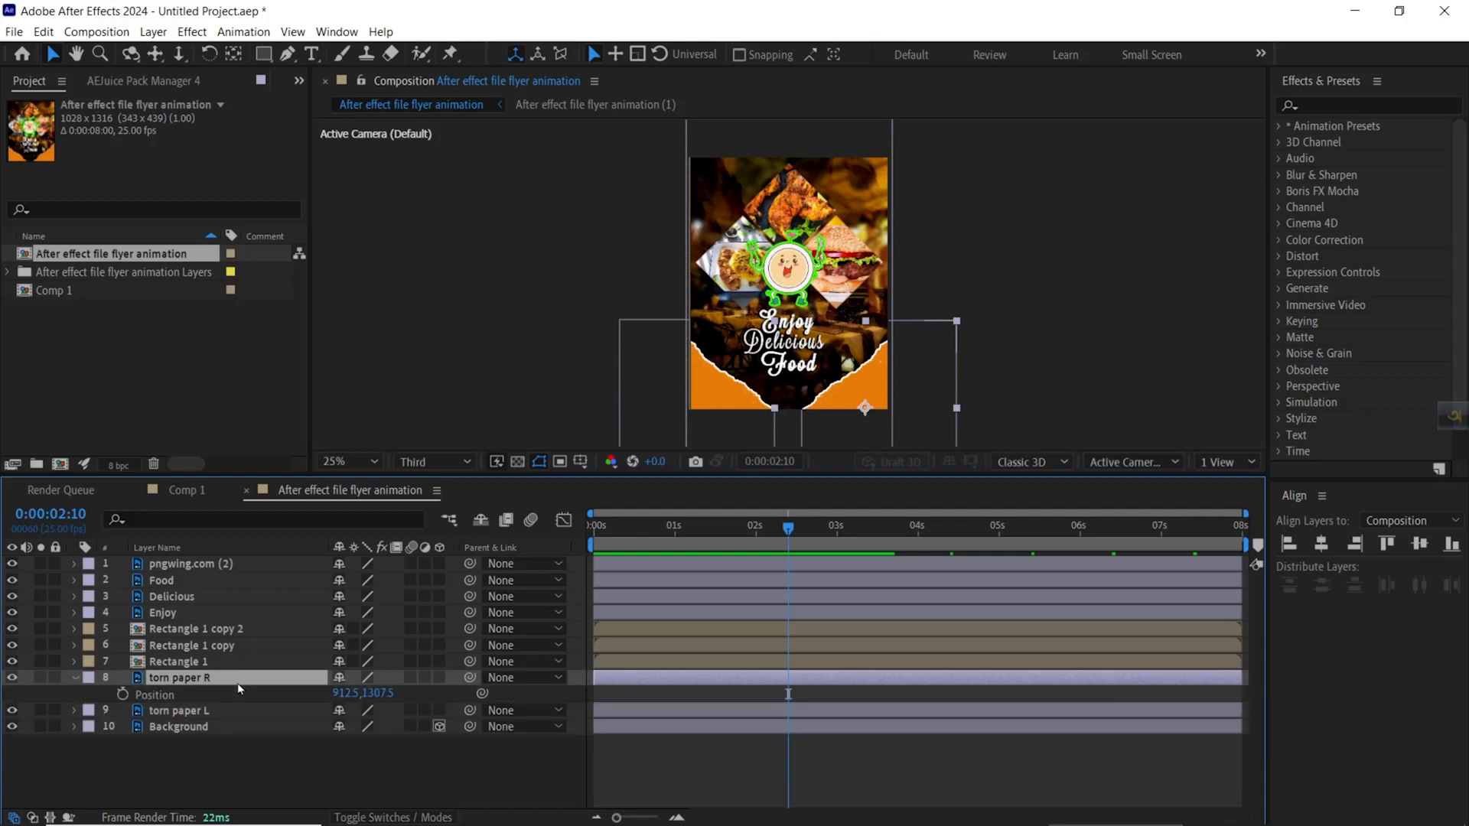
left_click(122, 694)
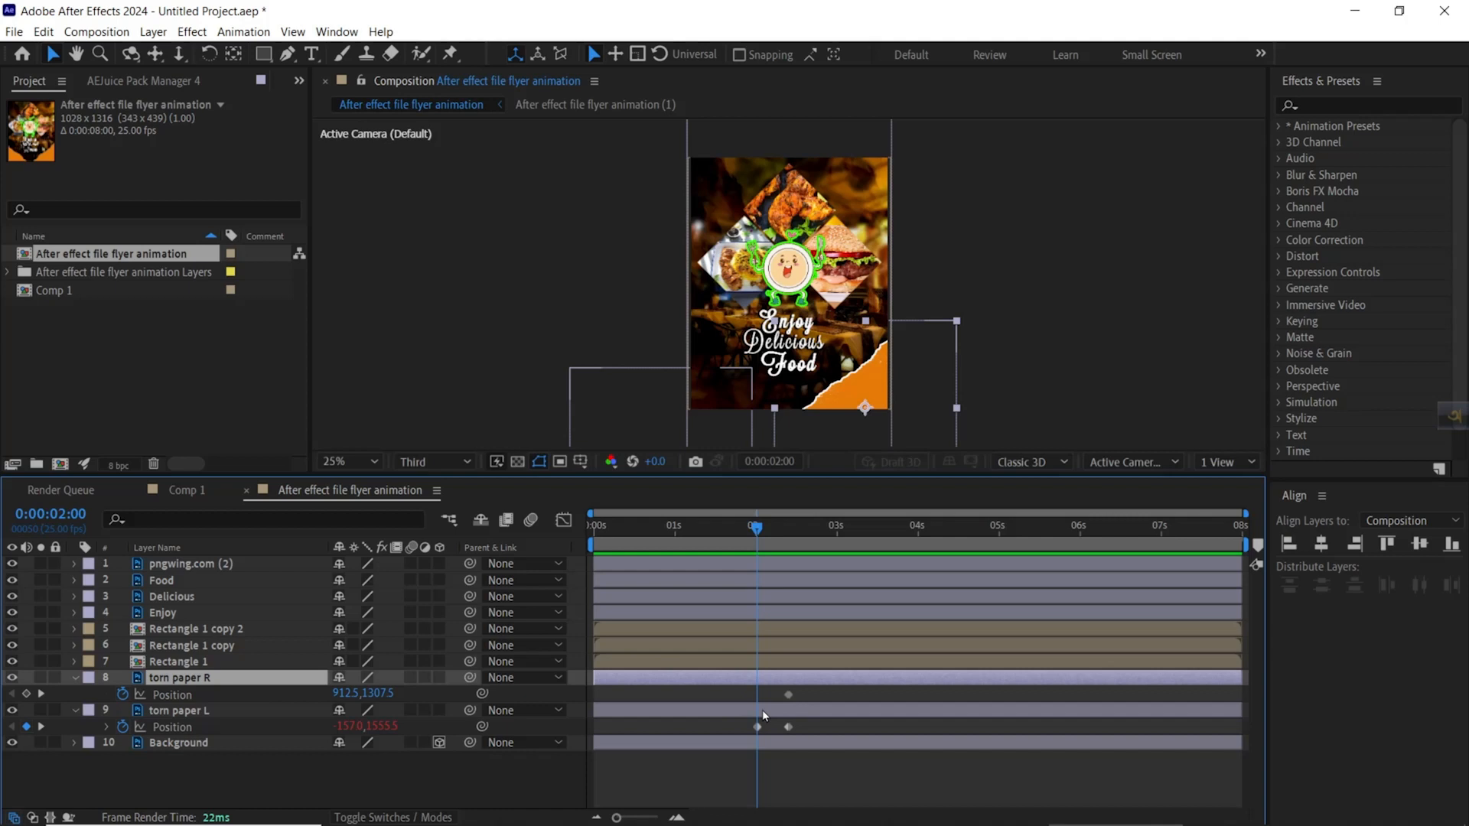
left_click(26, 694)
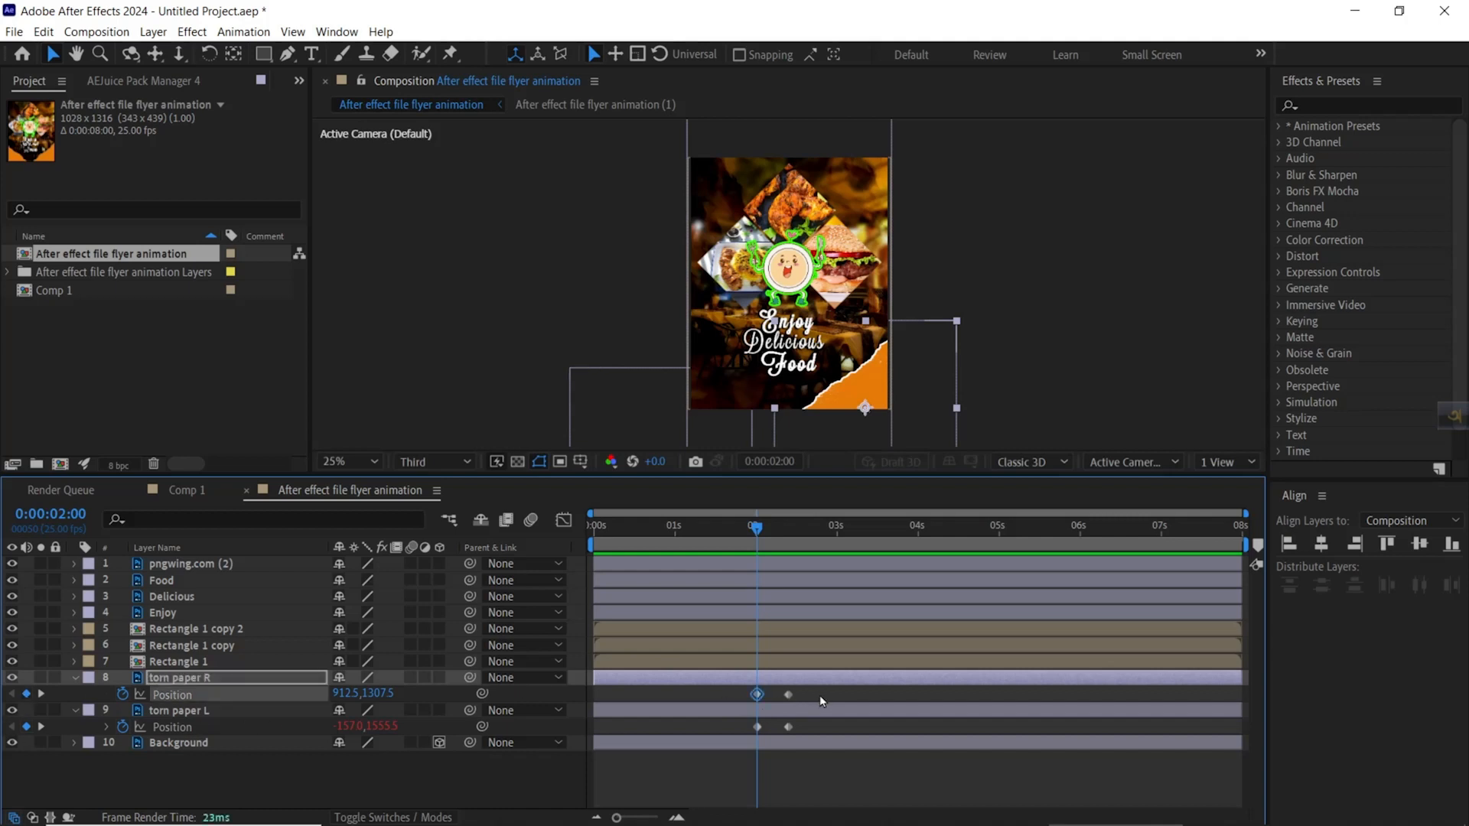
Move torn paper R past the flyer's lower-right corner to about 1140.5, 1515.5 at 0:00:02:00 and preview from the start.
left_click(866, 398)
left_click_drag(863, 393, 905, 431)
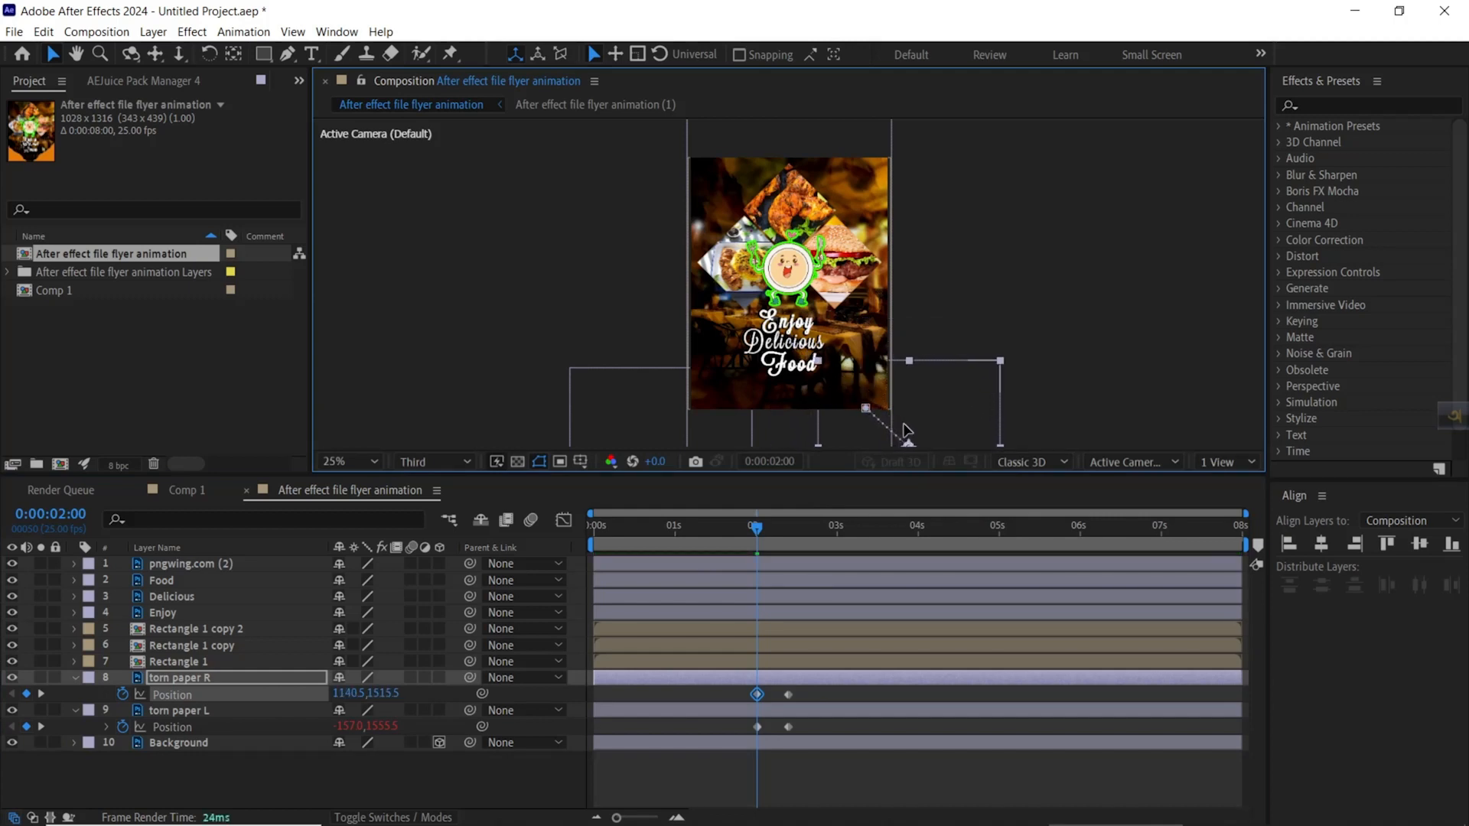
key("Home")
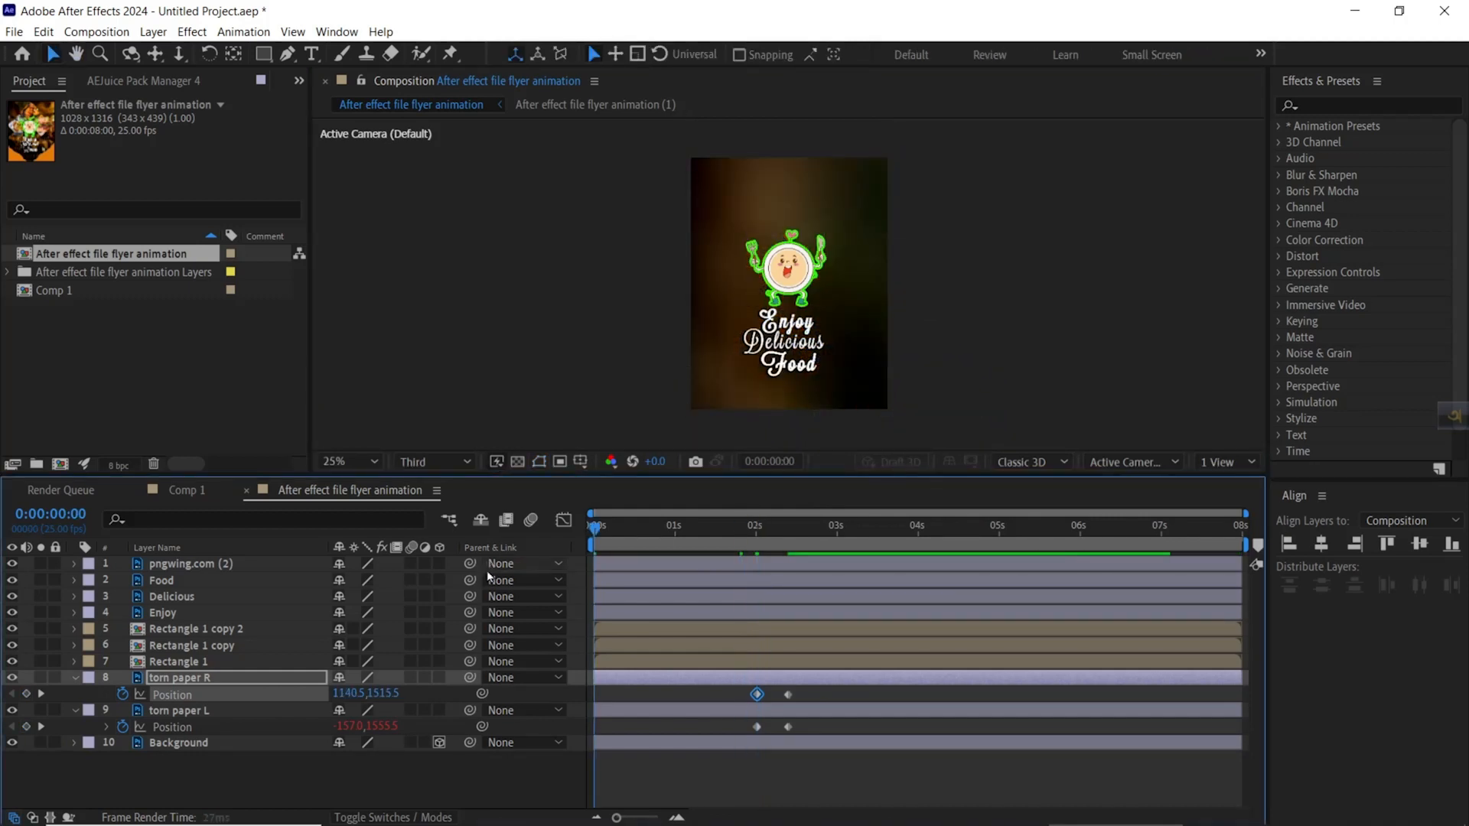
key("space")
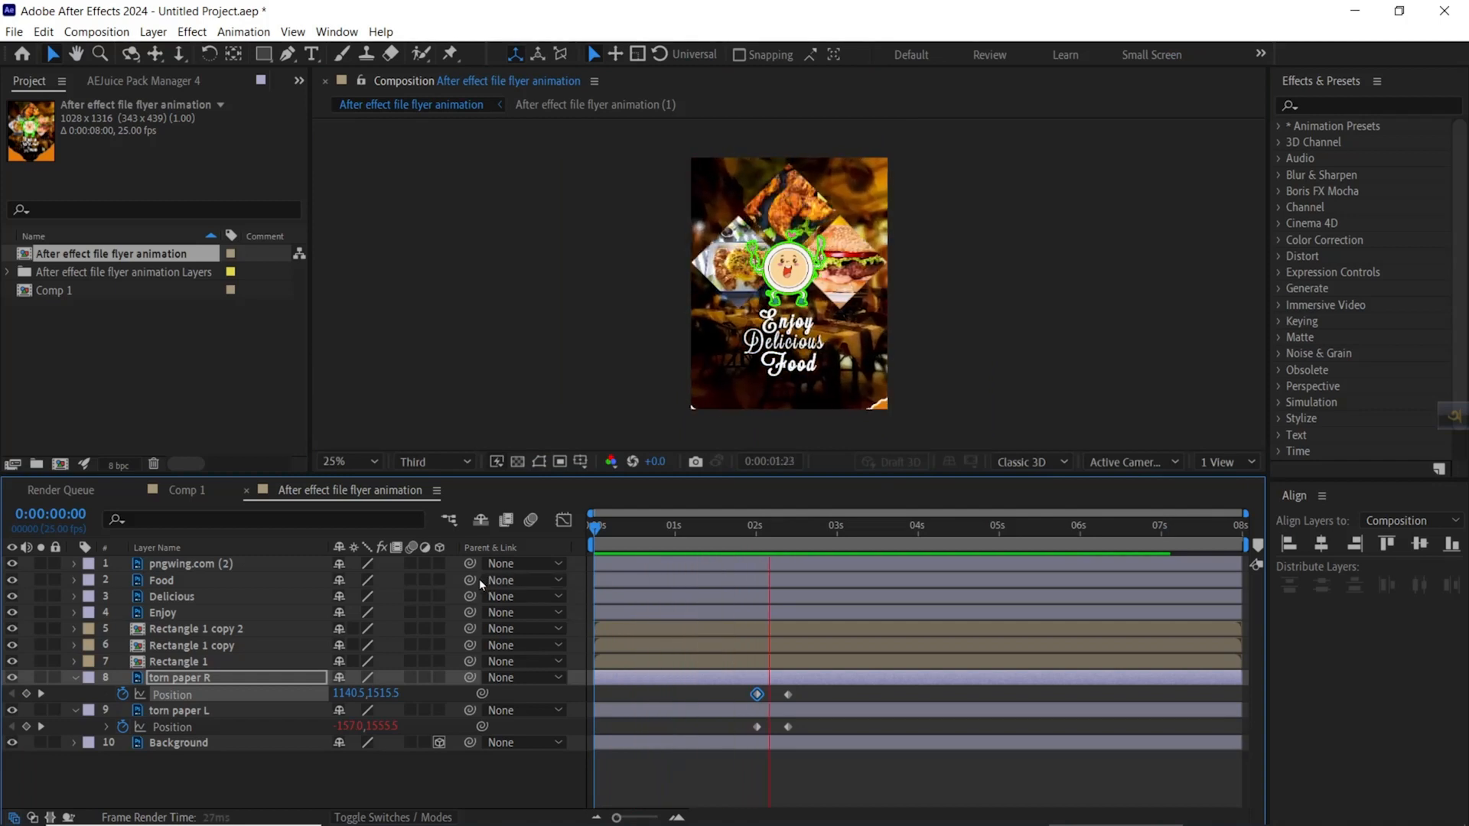
Add Position keyframes to the Food, Delicious and Enjoy layers together at 0:00:02:22 and 0:00:03:07.
left_click(837, 531)
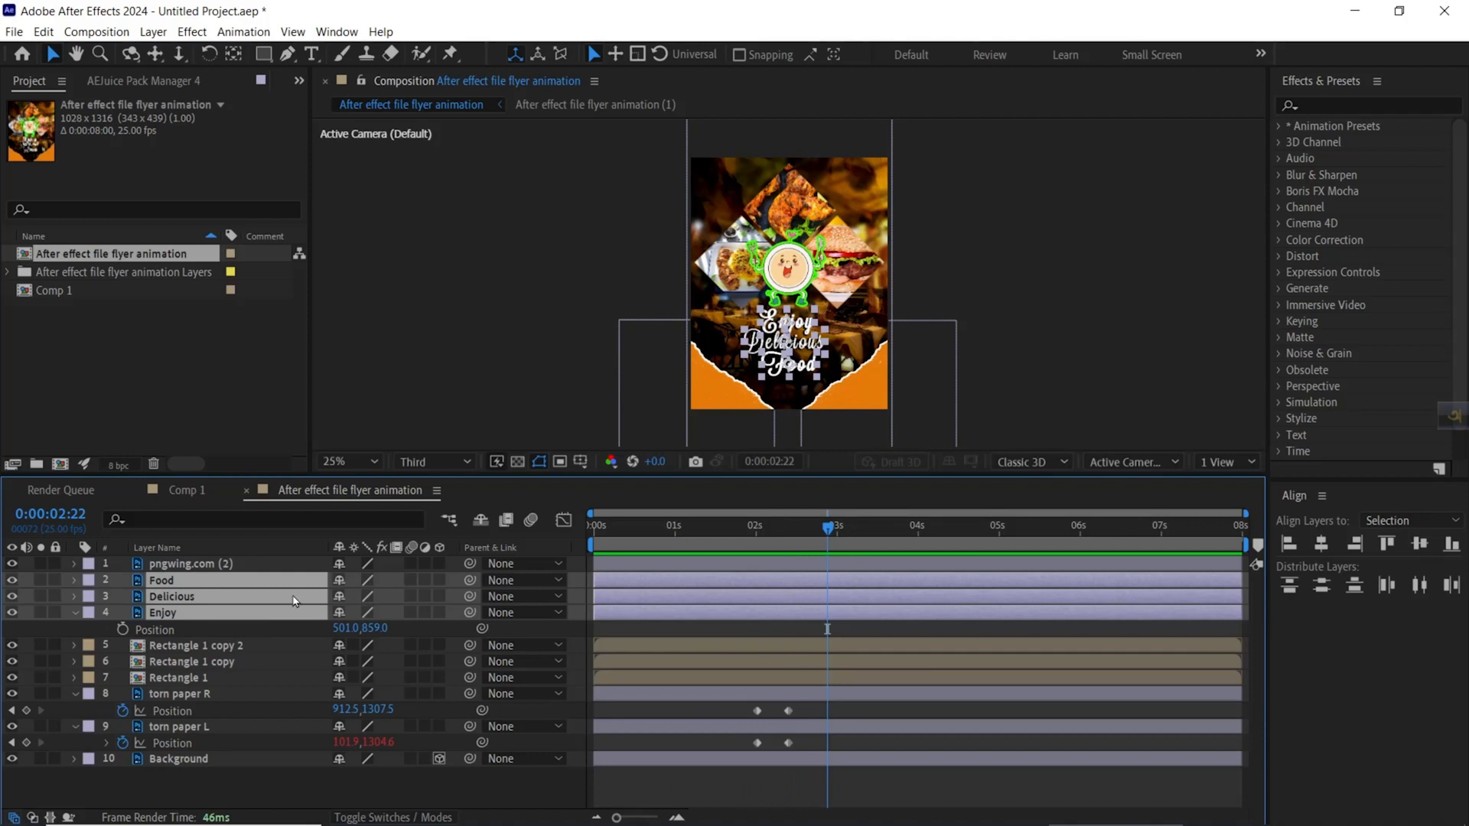
key("p")
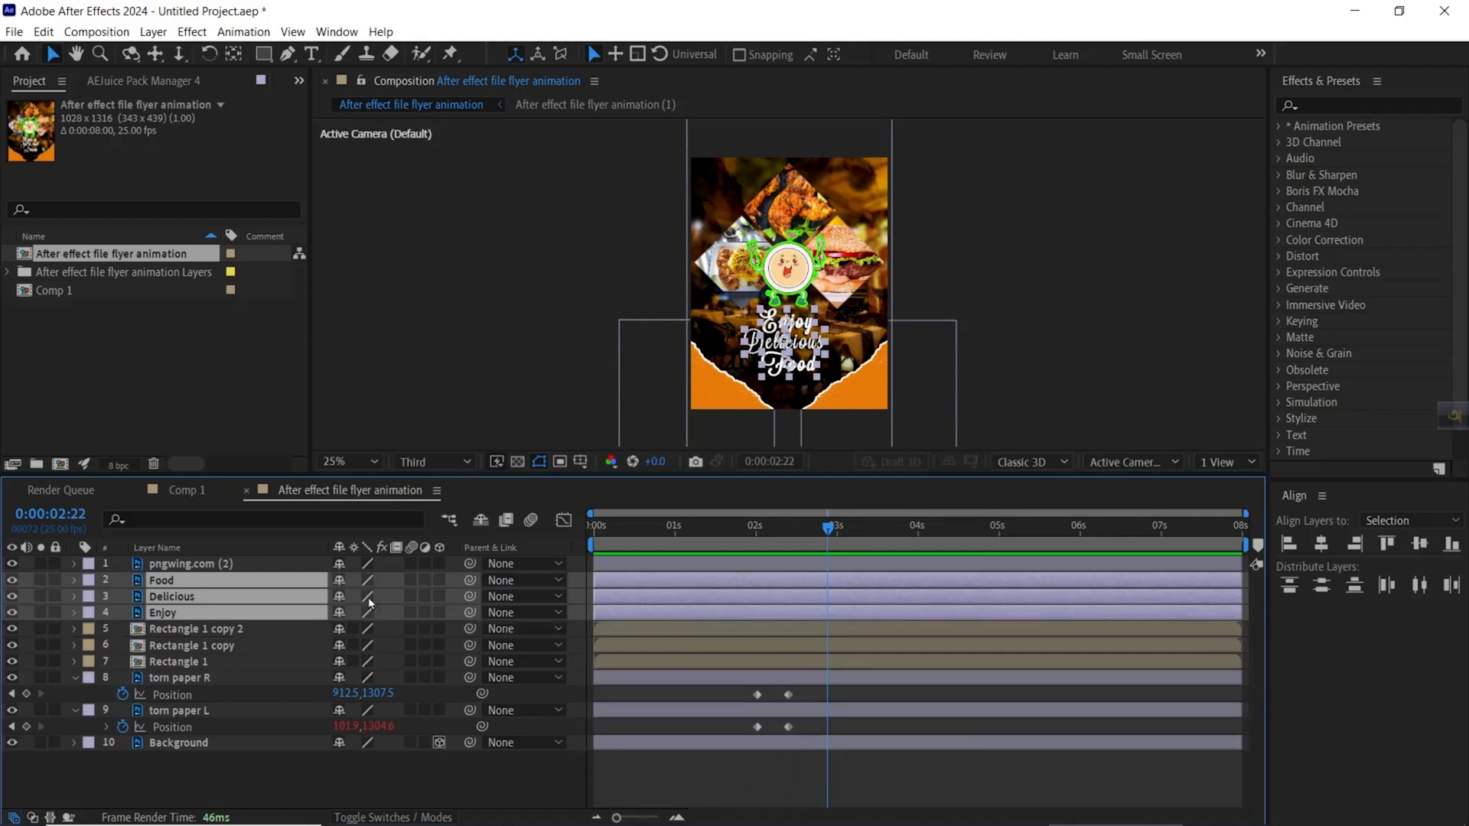
key("p")
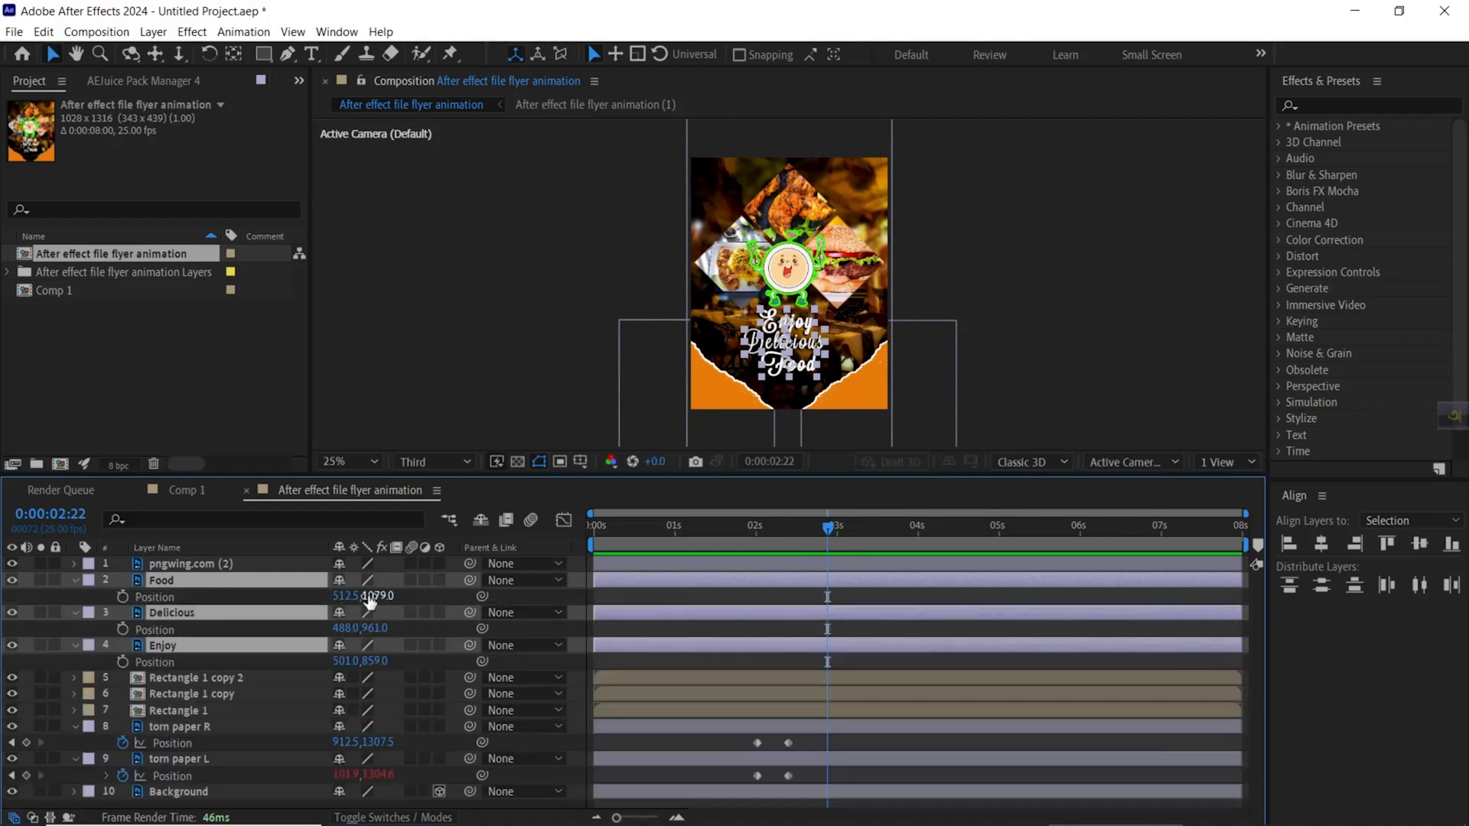
left_click(123, 597)
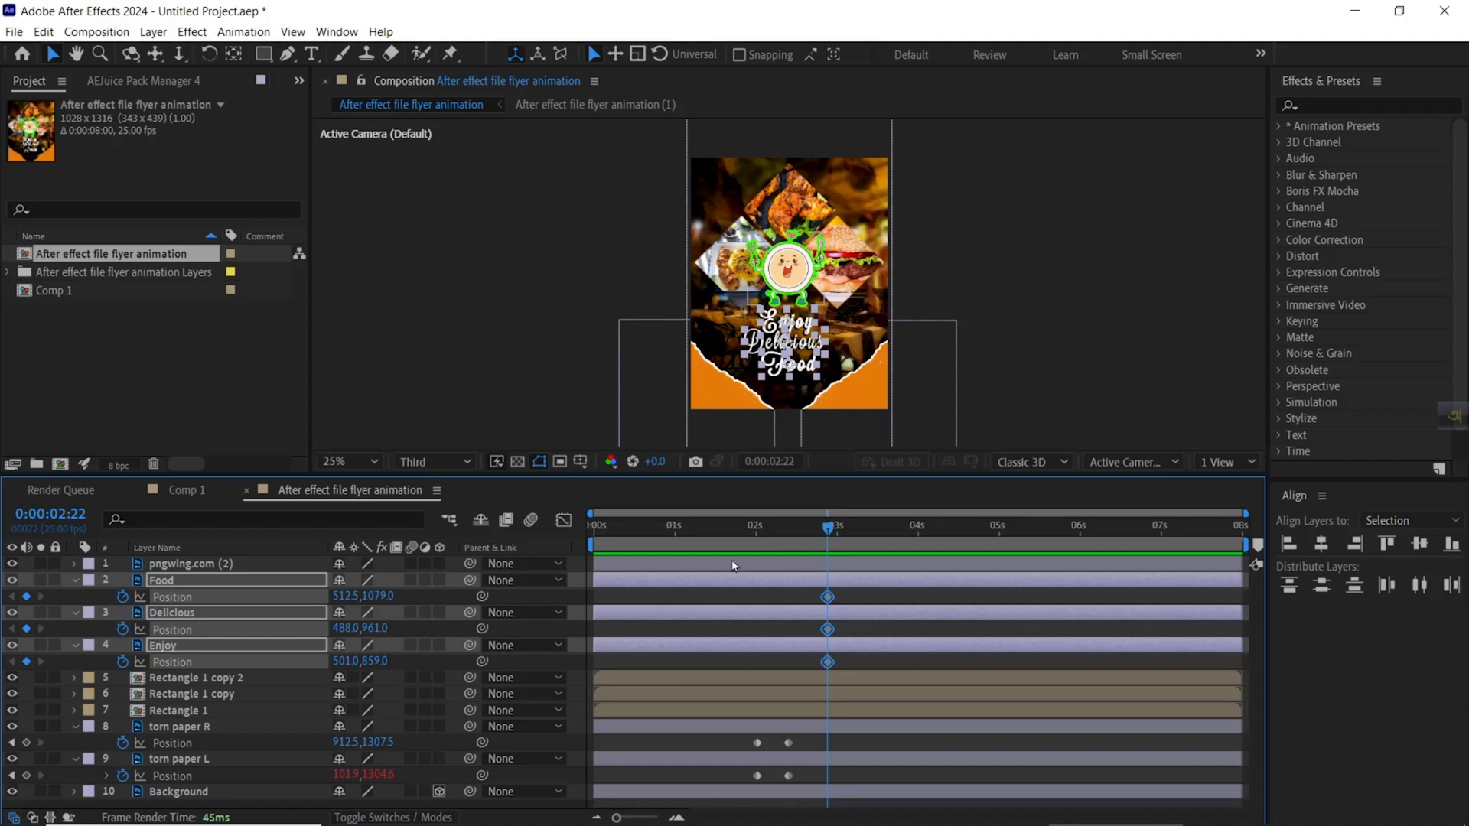
key("space")
left_click(26, 597)
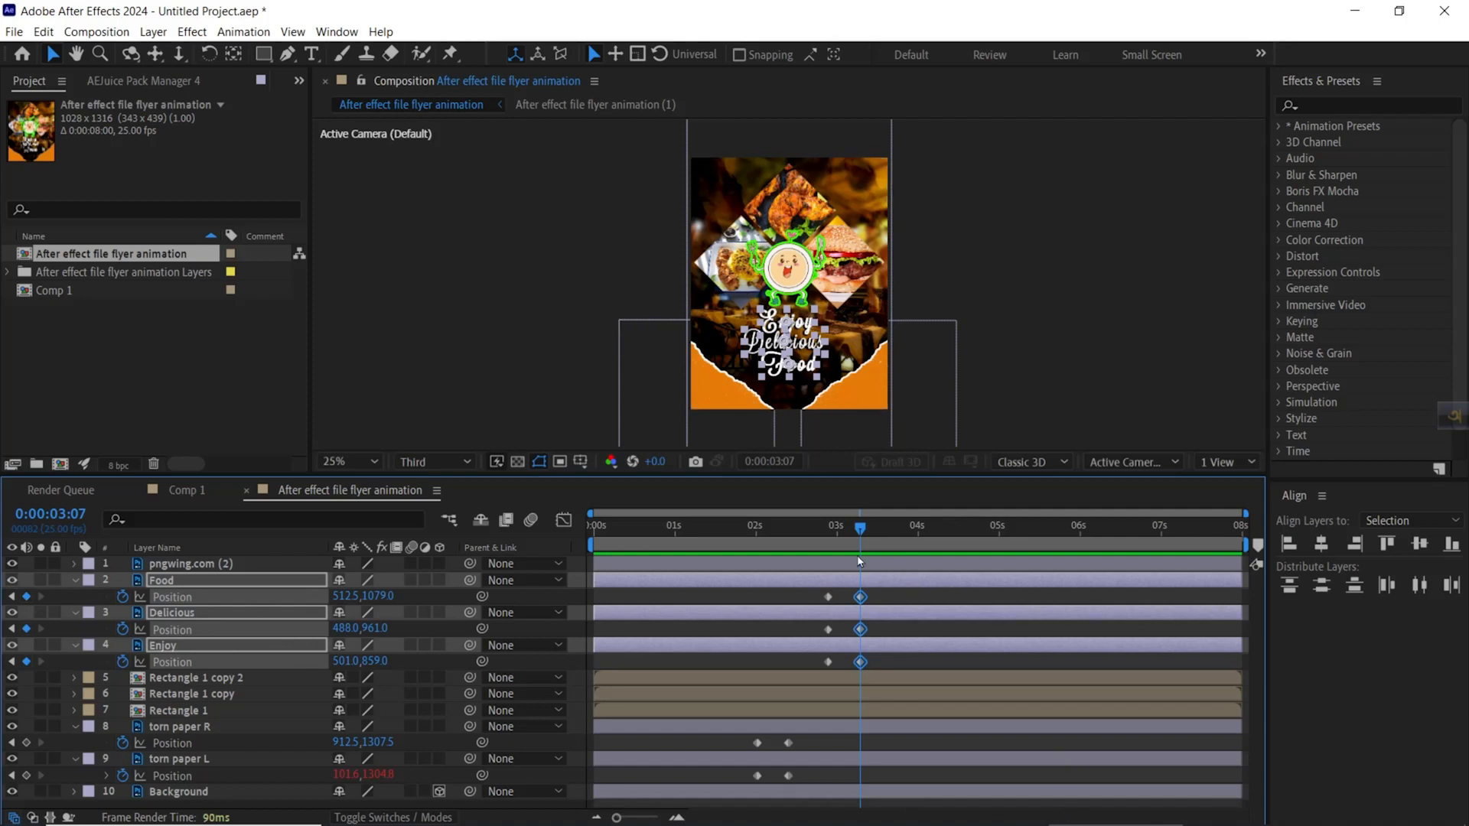
Move Enjoy above the flyer to about 501, -85 at 0:00:02:22 and apply the copied bounce expression to its Position.
left_click(221, 646)
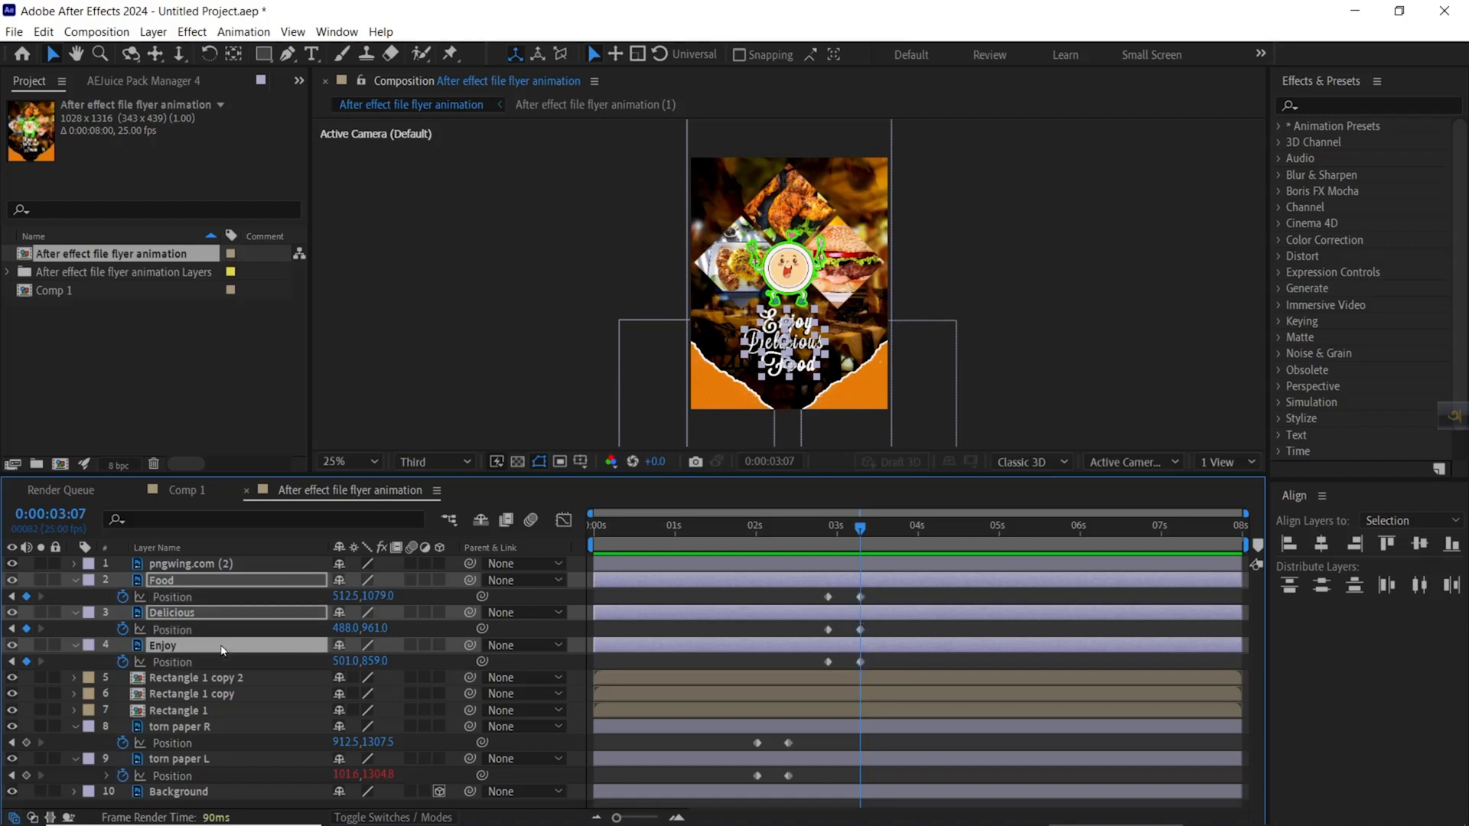
left_click(293, 664)
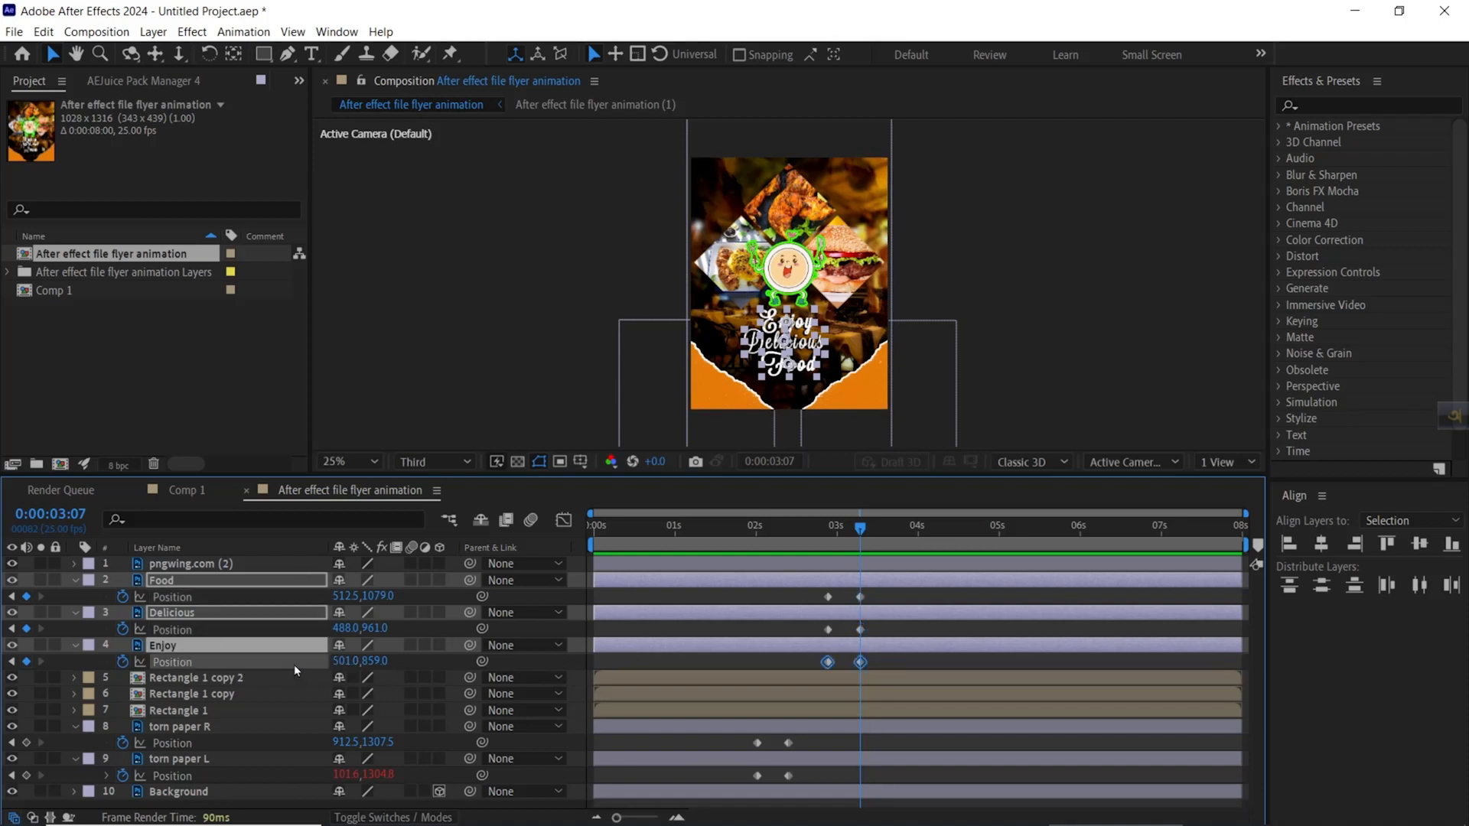
left_click(701, 602)
key("j")
left_click_drag(802, 329, 803, 151)
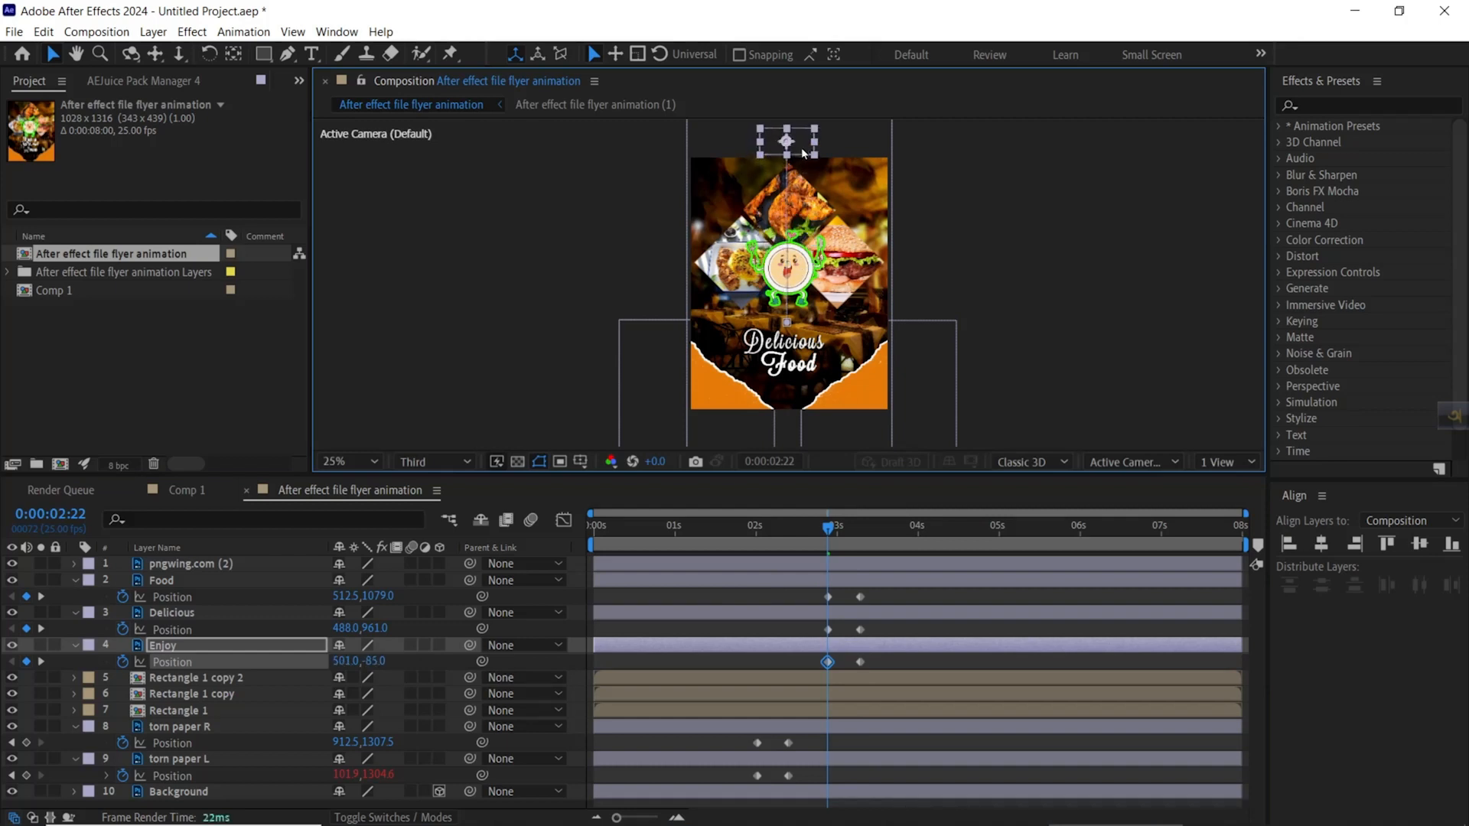
left_click(124, 662, "alt")
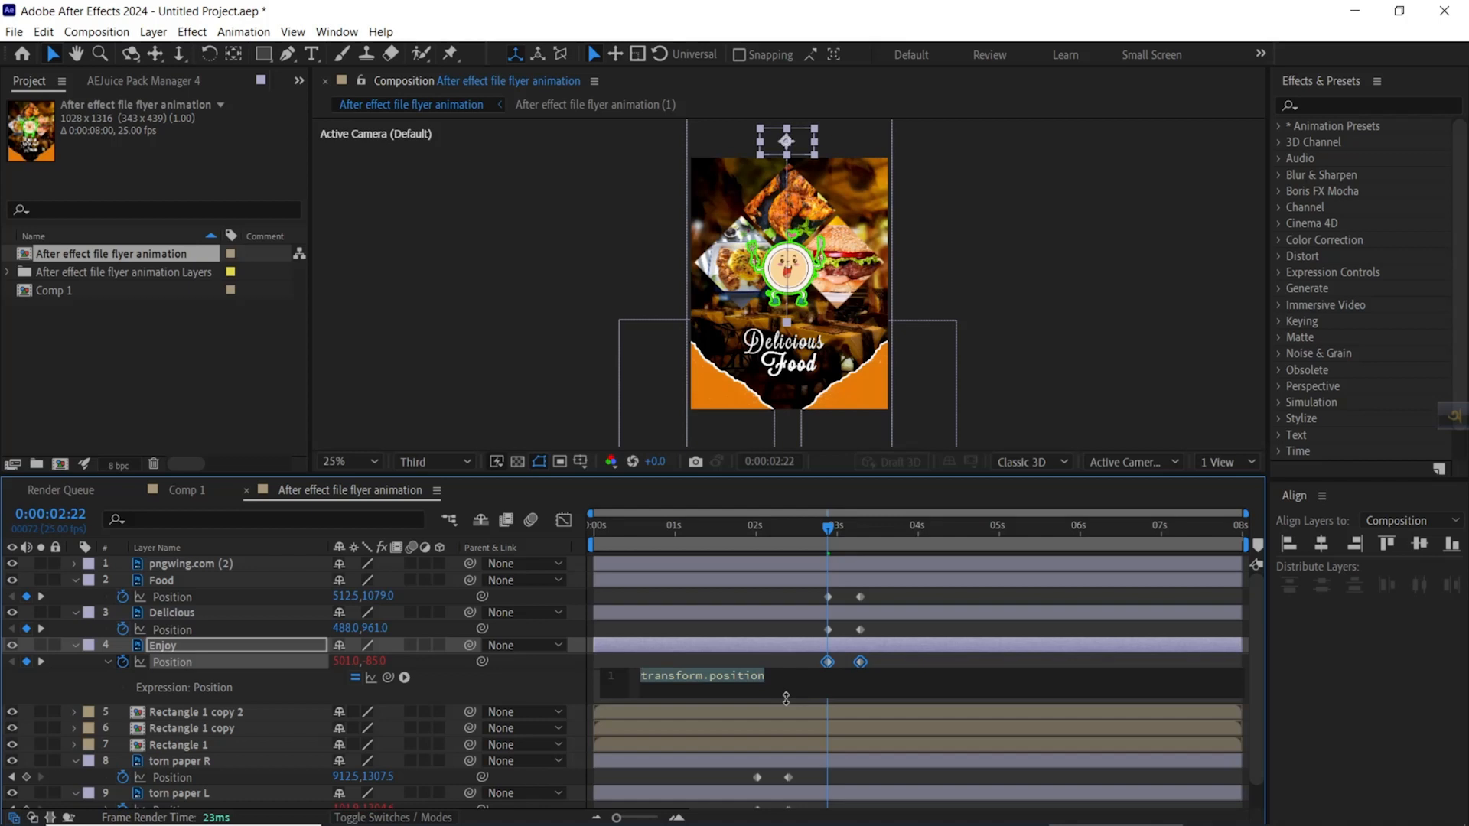
key("ctrl+v")
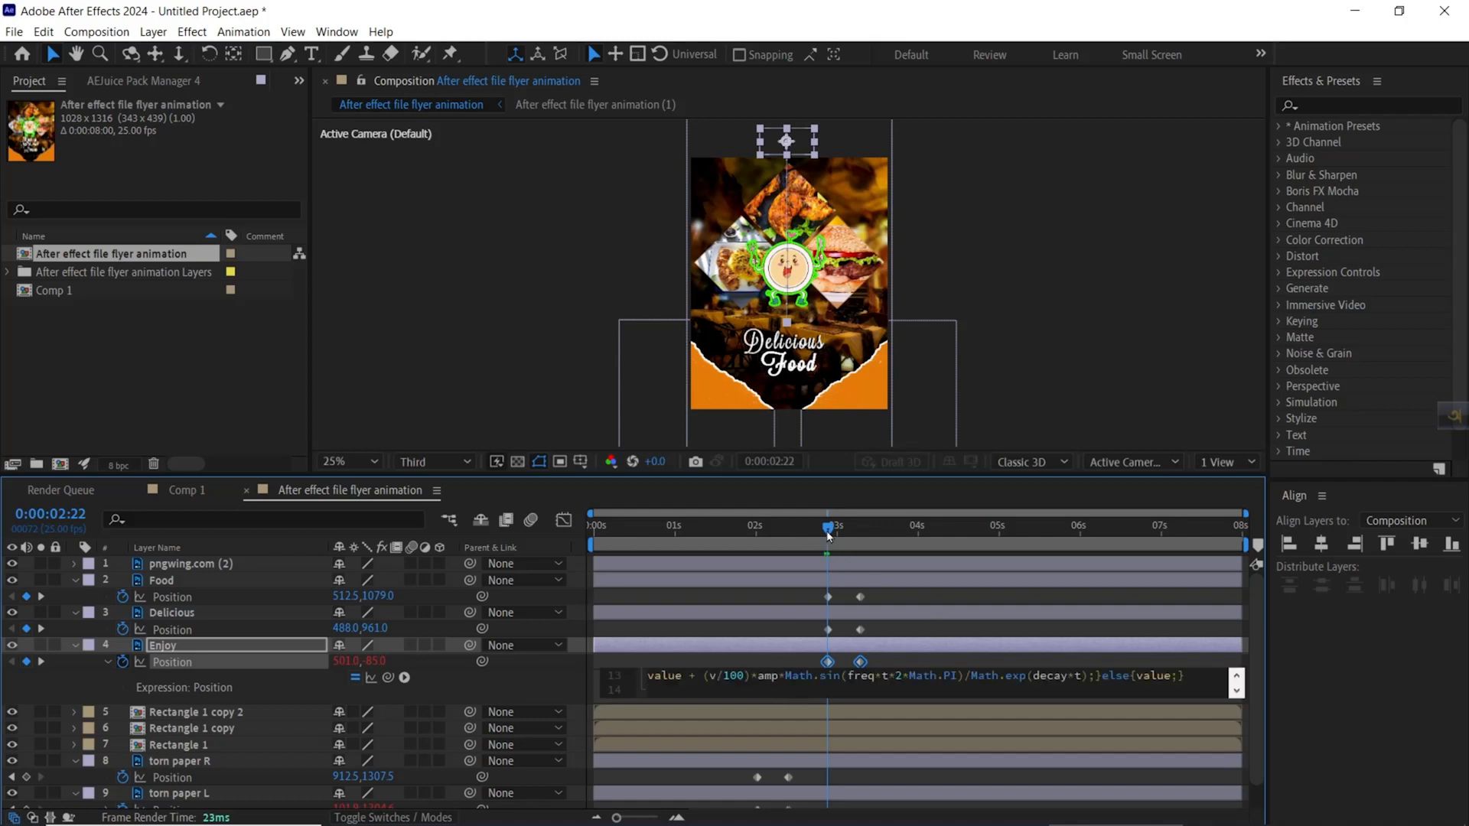
Move Delicious off the flyer's left edge to about -244, 961 at 0:00:02:22 and apply the bounce expression to its Position.
left_click(232, 613)
left_click(829, 630)
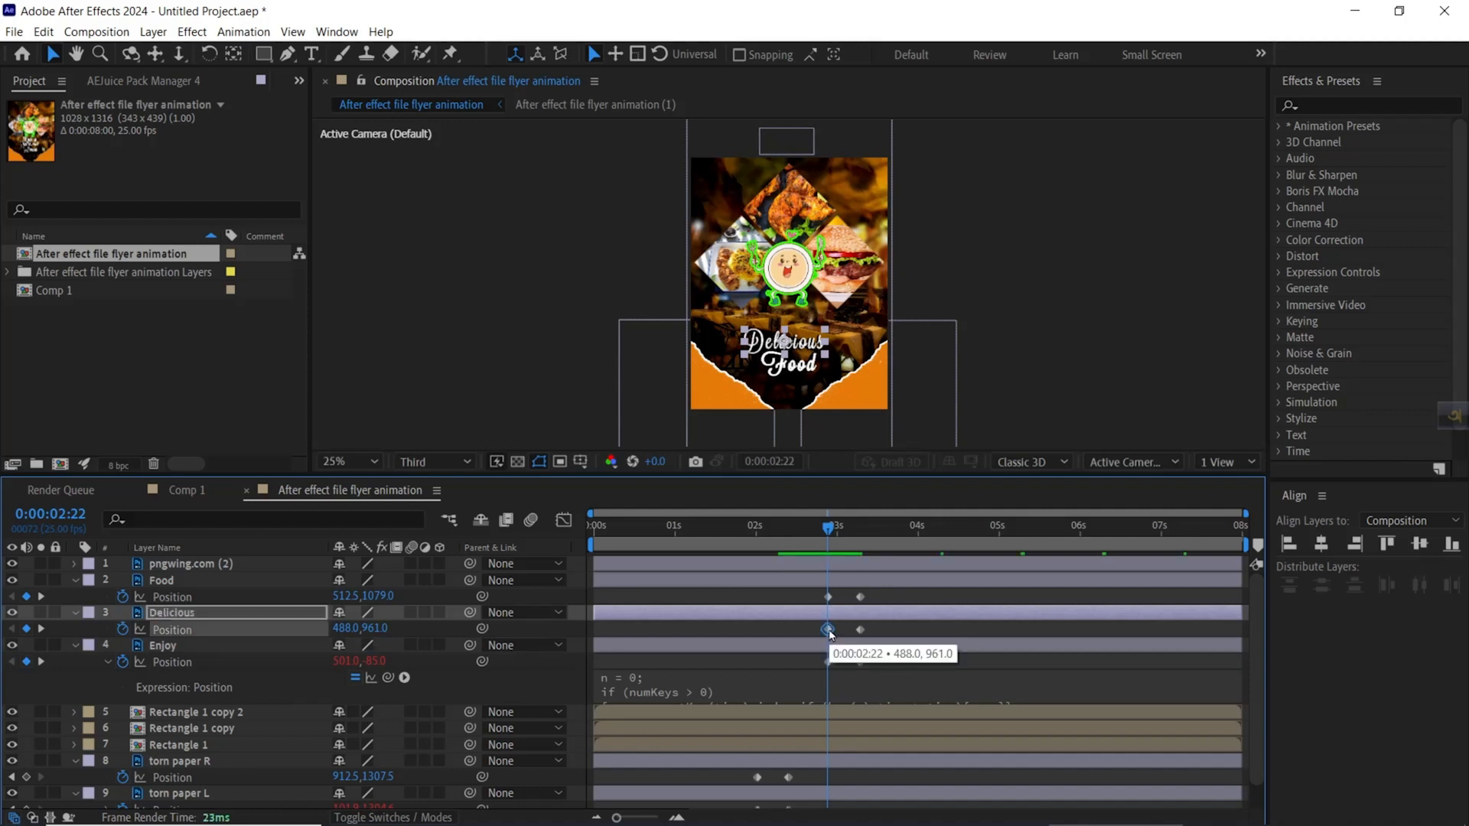
left_click(849, 534)
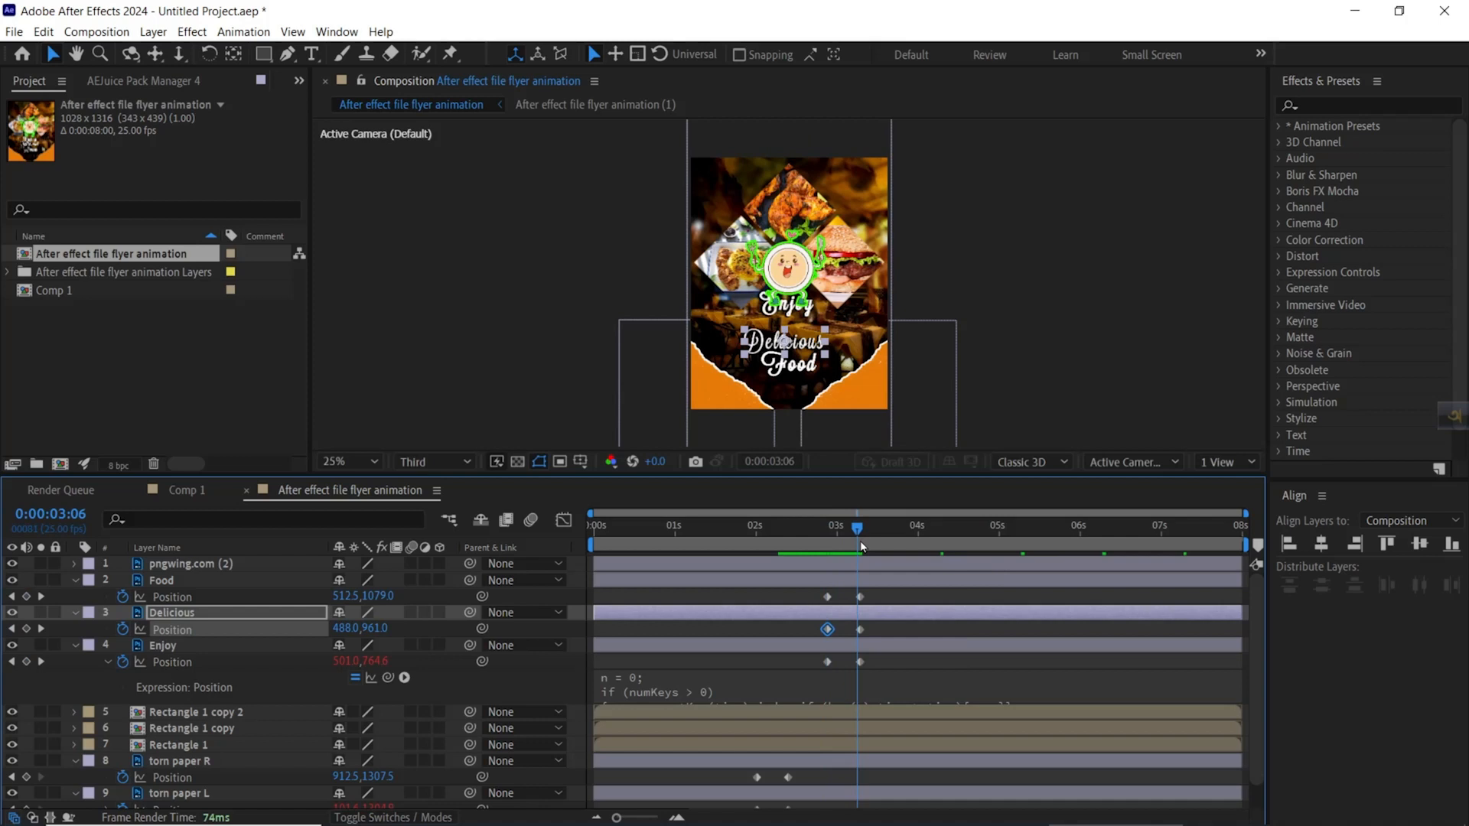
left_click_drag(840, 549, 830, 551)
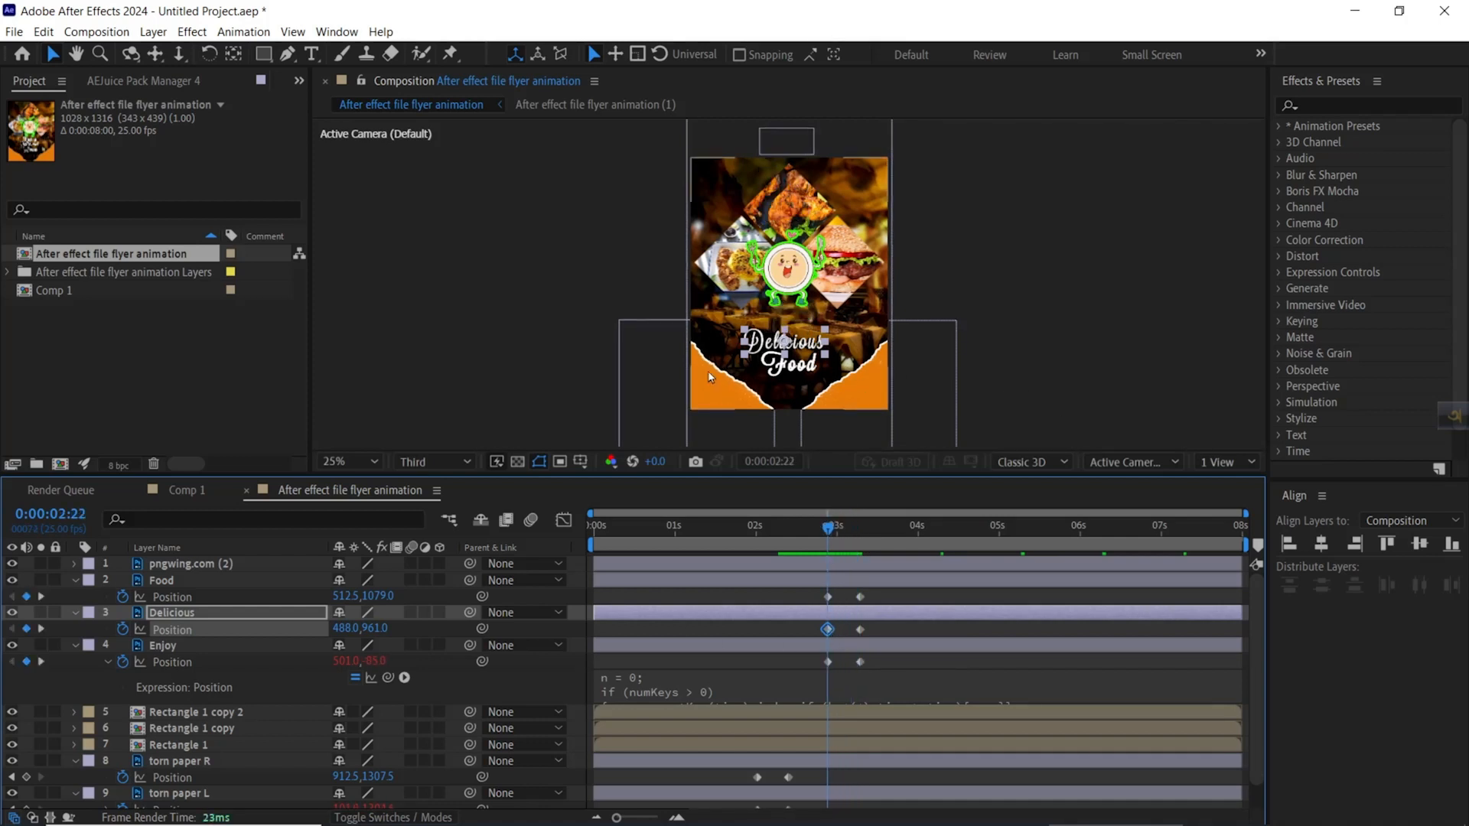
left_click(785, 340)
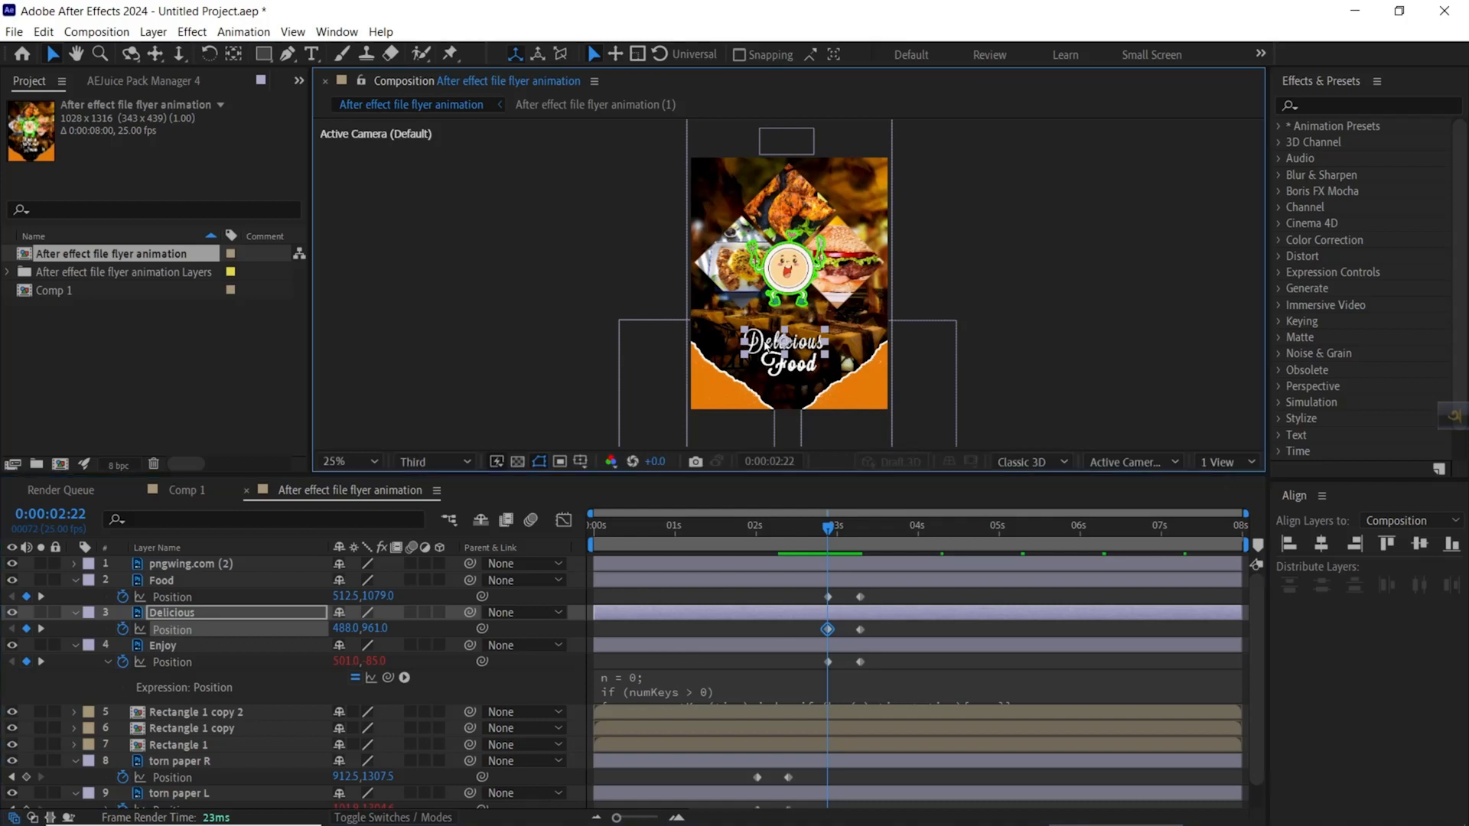
left_click_drag(762, 350, 625, 352)
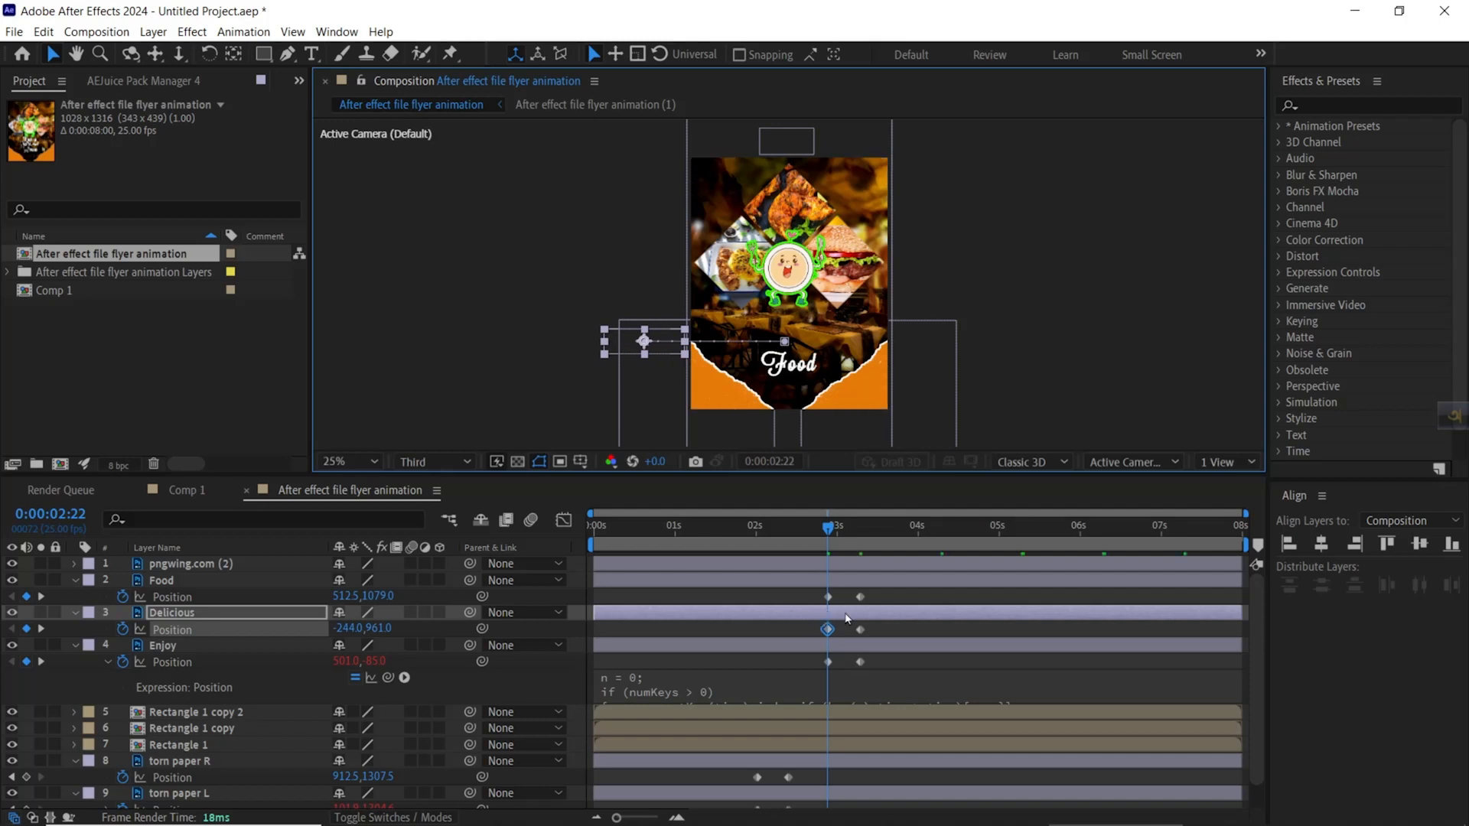
left_click(123, 629, "alt")
key("ctrl+v")
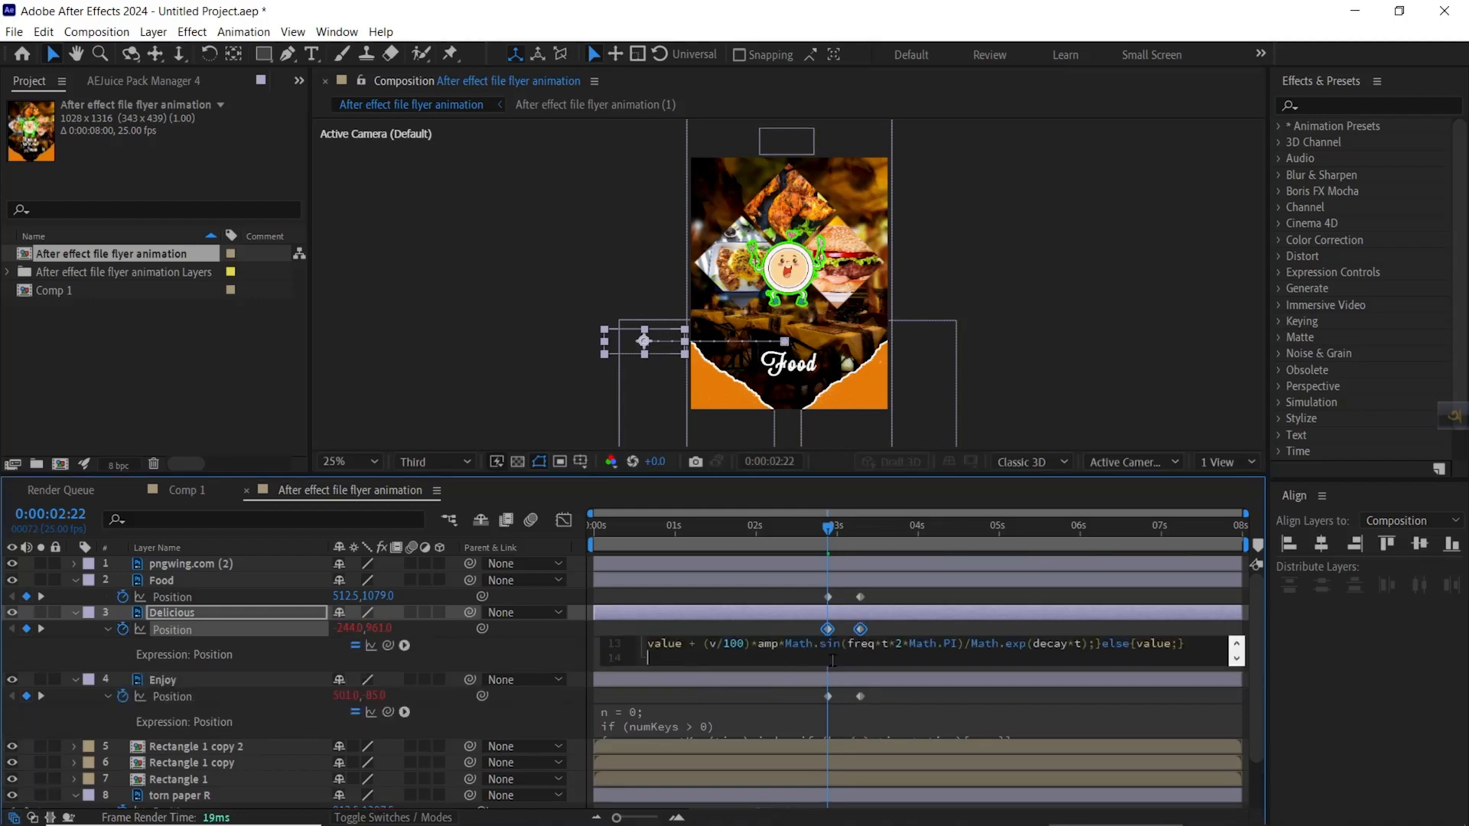
Move Food past the flyer's right edge to about 1212.5, 1079 at 0:00:02:22 and apply the copied bounce expression to its Position.
left_click(197, 579)
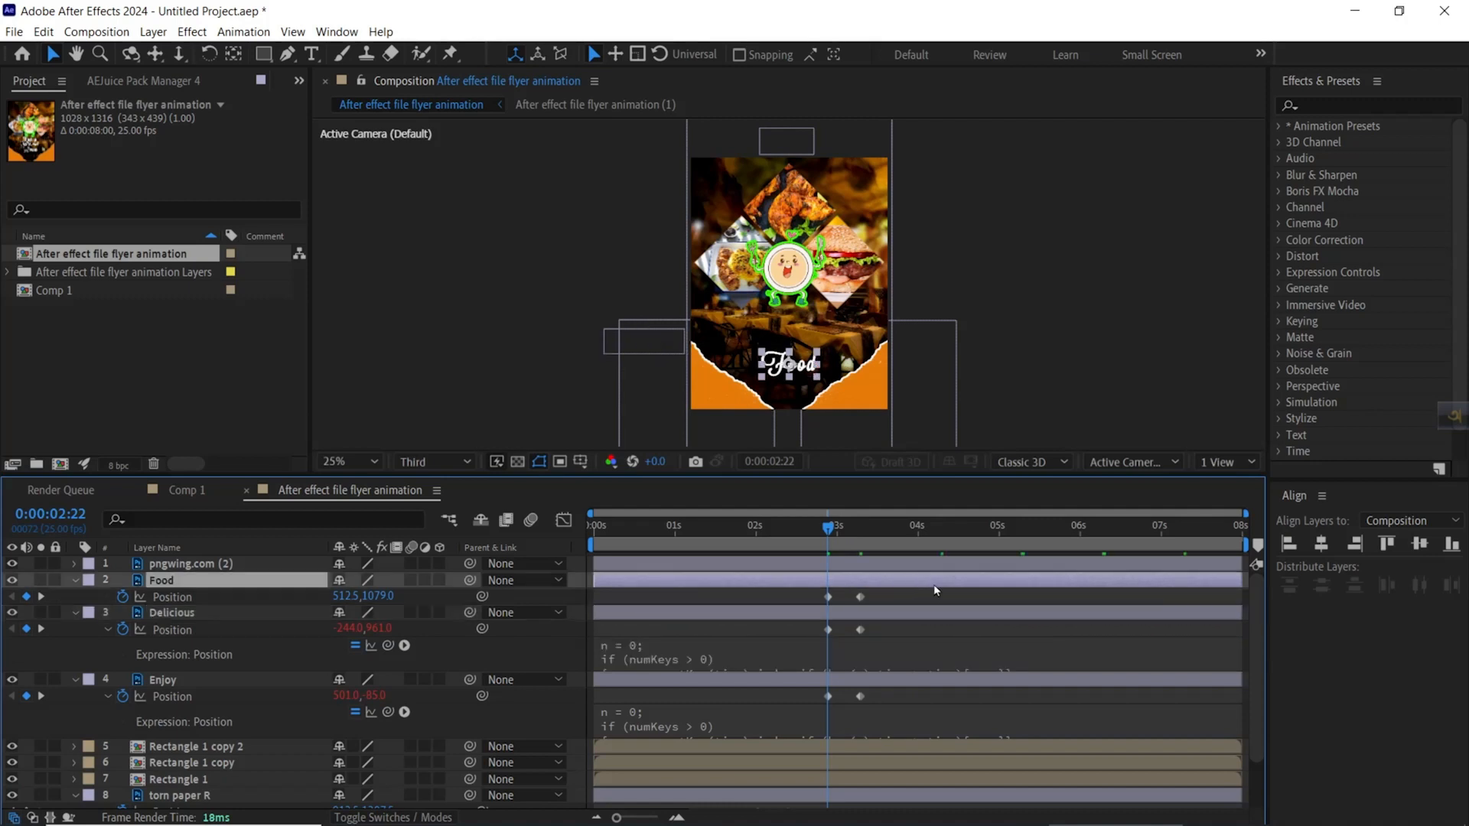
left_click(827, 597)
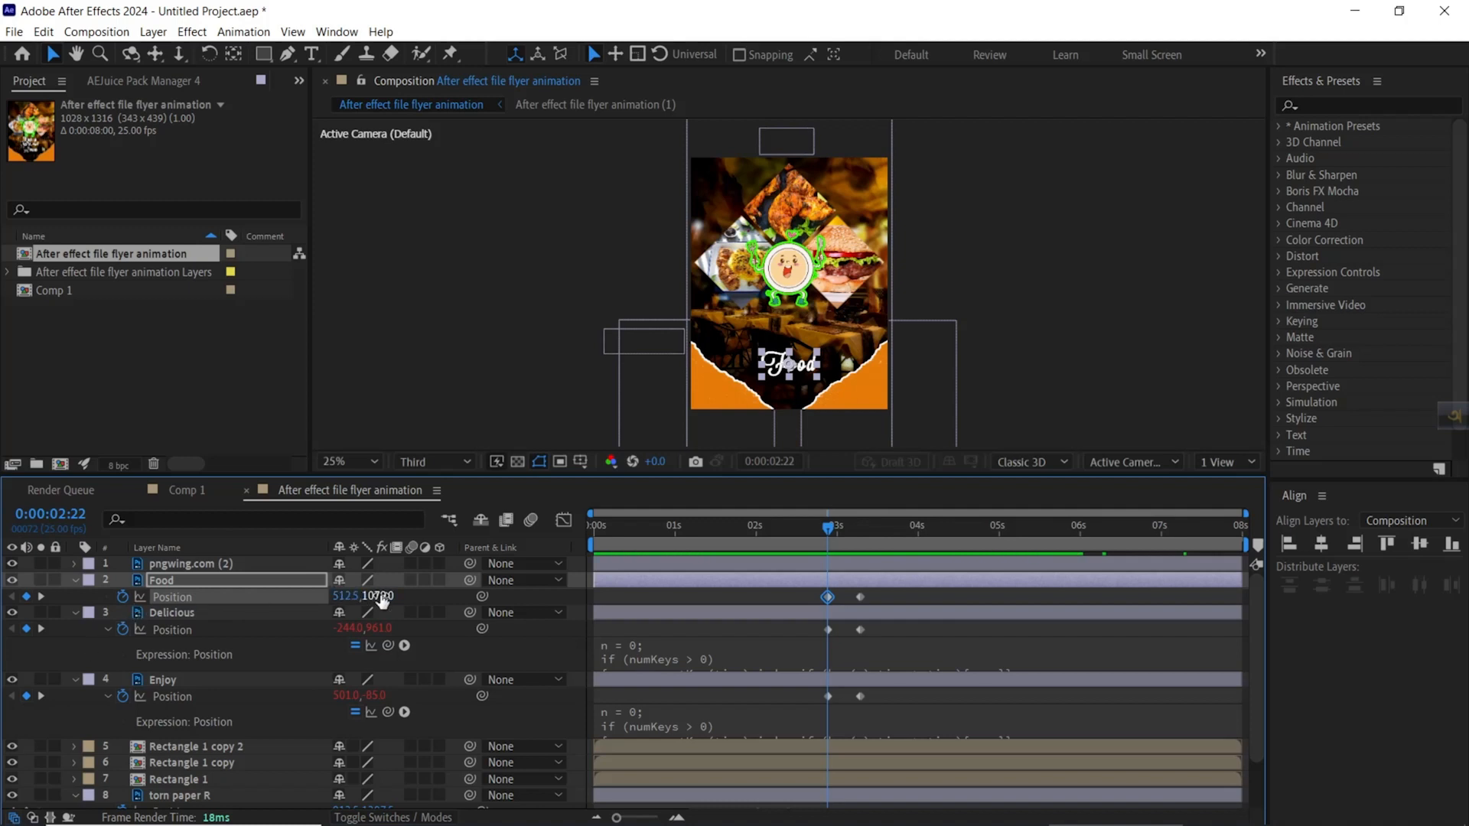
left_click(799, 364)
left_click_drag(799, 363, 932, 364)
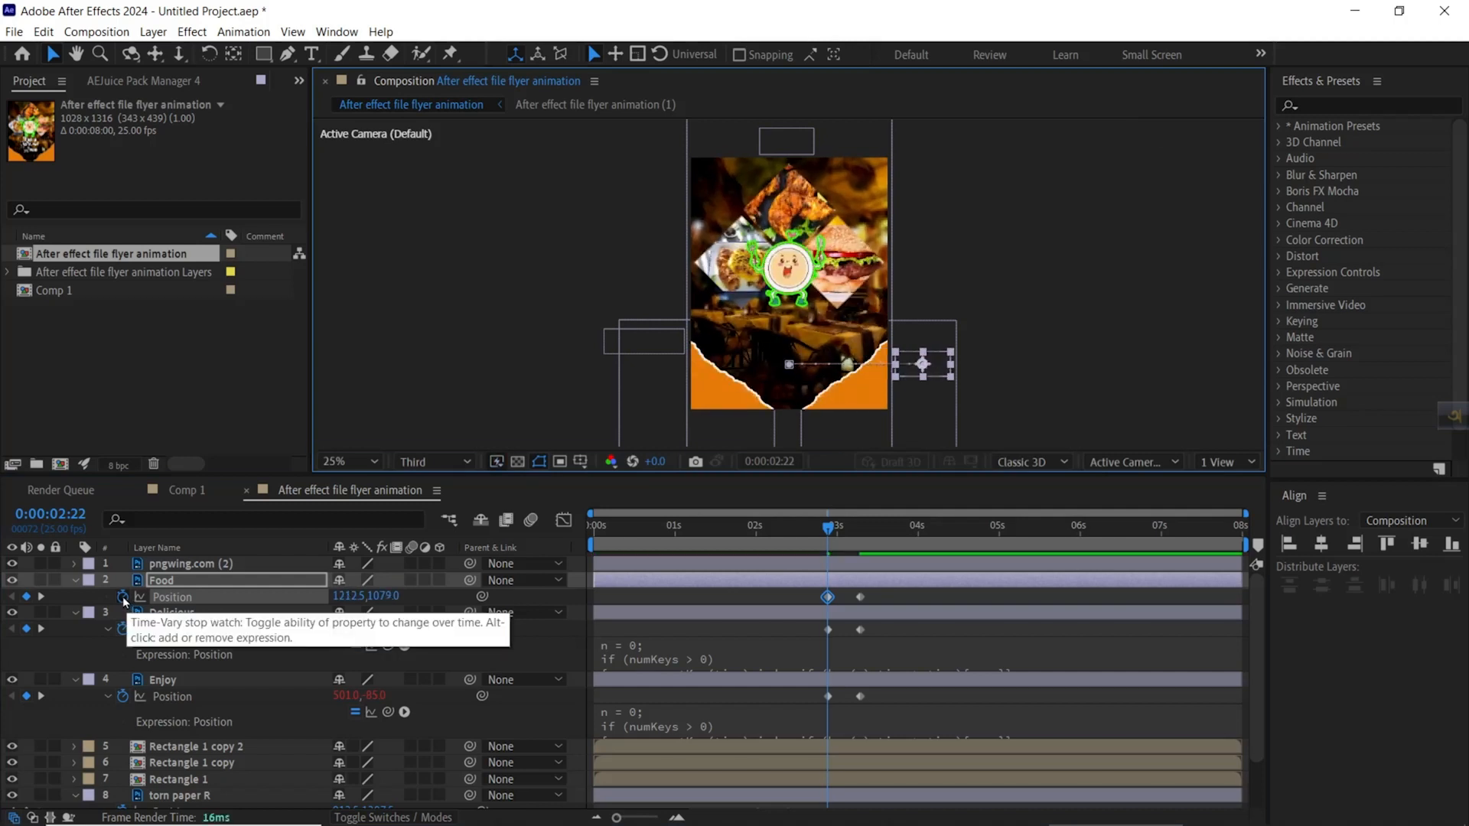
left_click(122, 597, "alt")
key("ctrl+v")
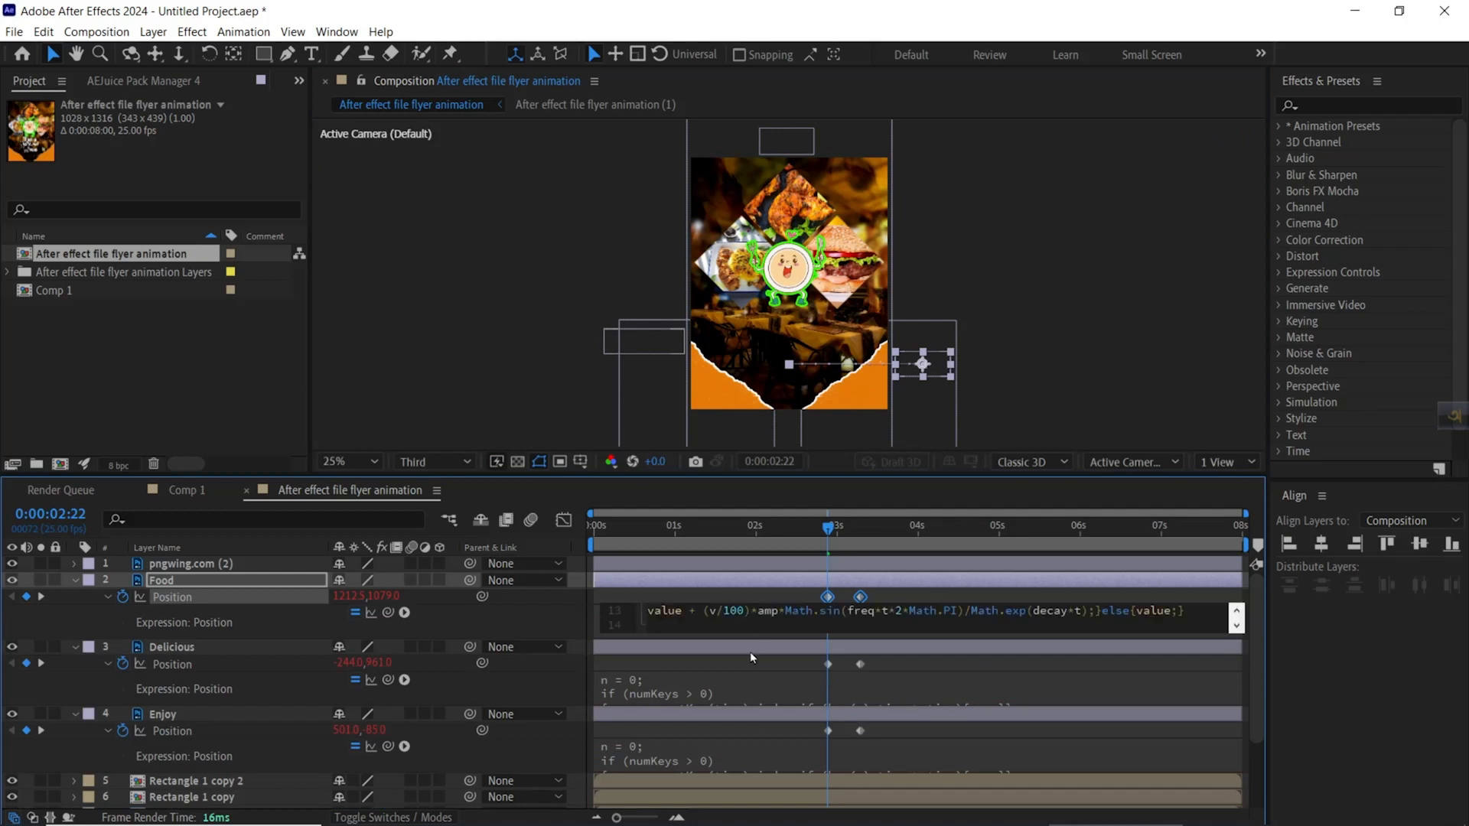
left_click_drag(828, 527, 857, 528)
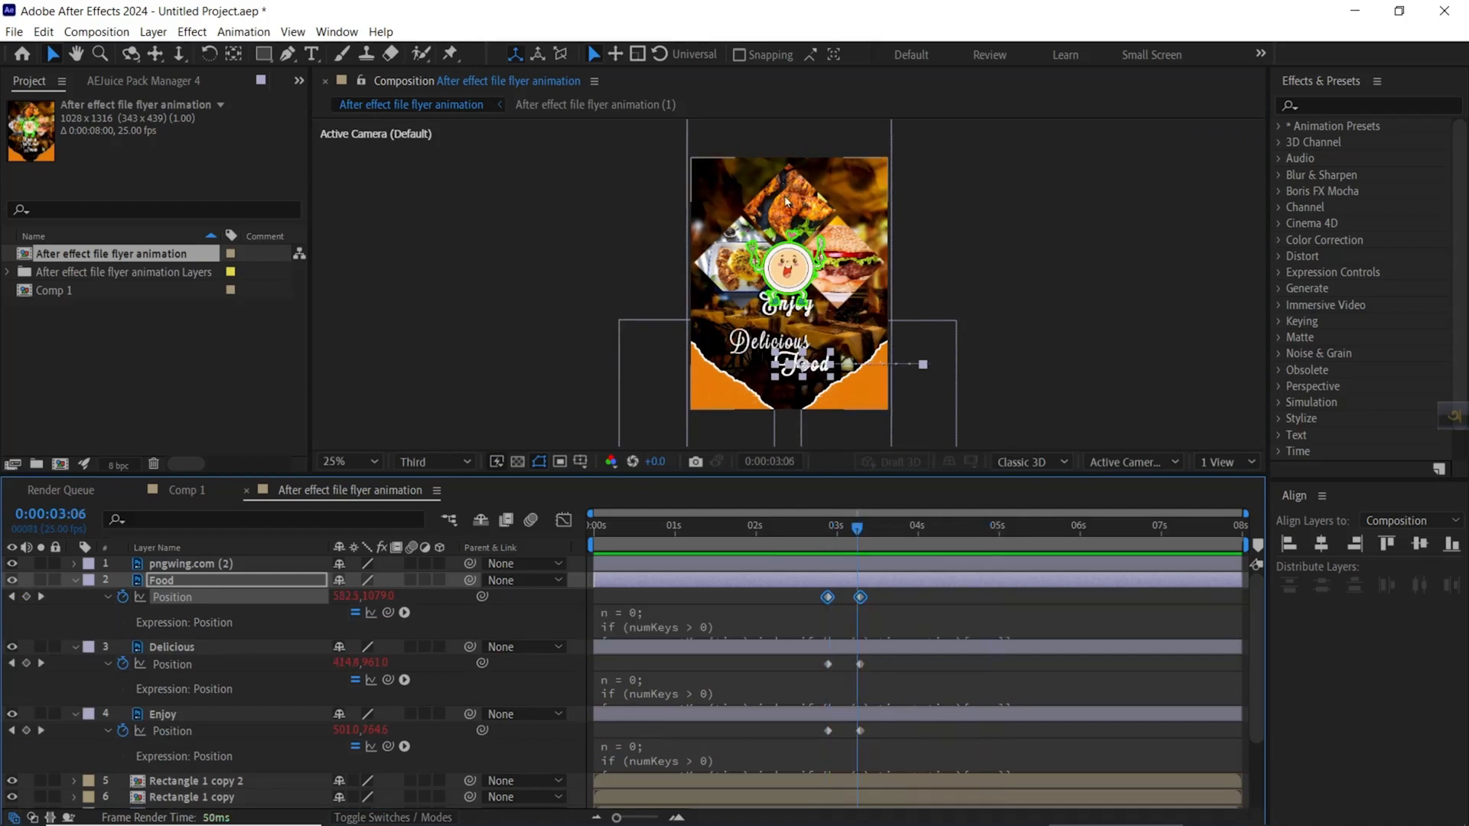
left_click_drag(900, 532, 918, 537)
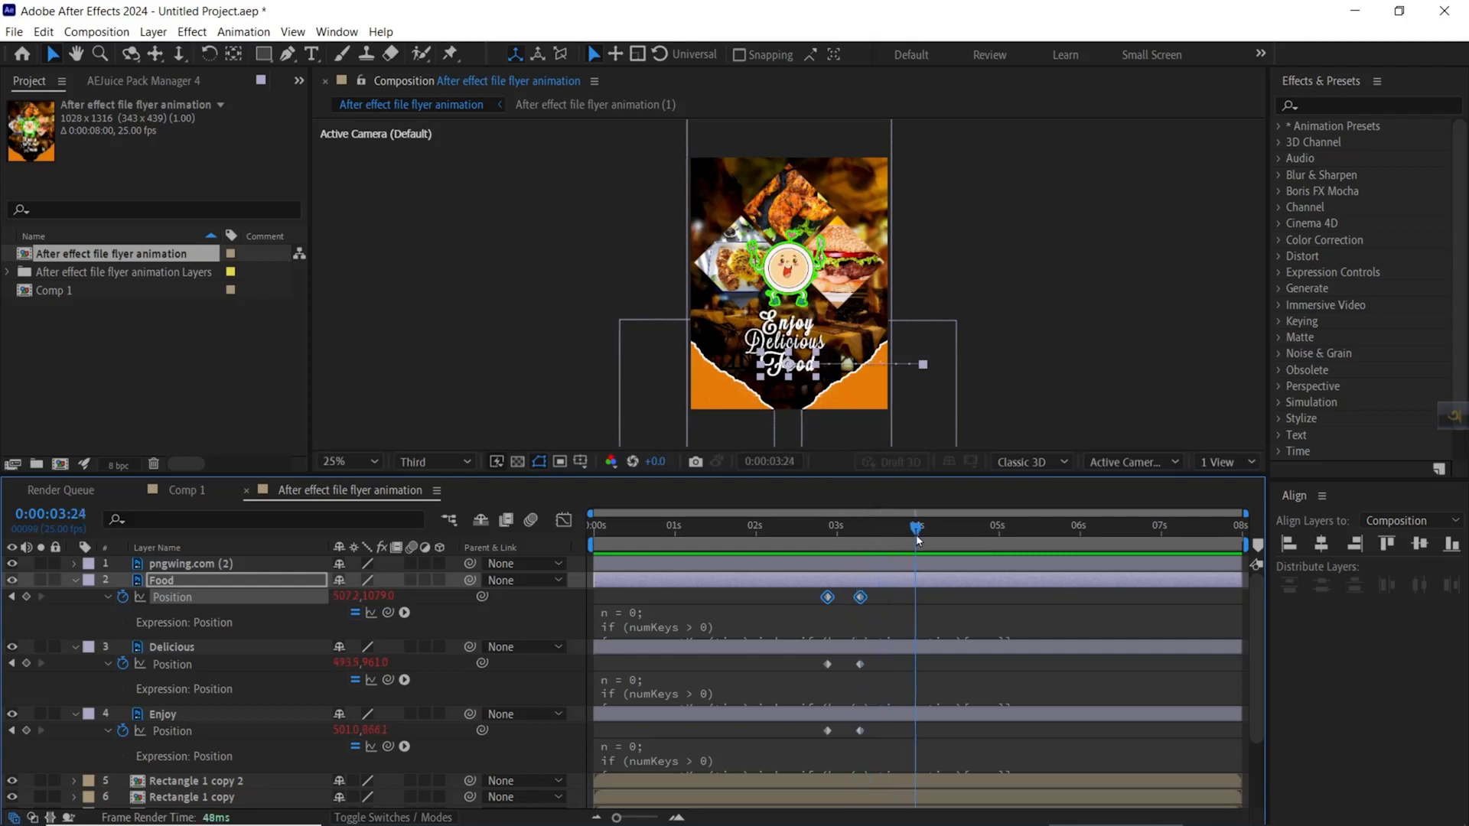
Add Scale keyframes to the pngwing.com (2) layer at 0:00:03:24, 0:00:04:09 and 0:00:04:14.
left_click(157, 567)
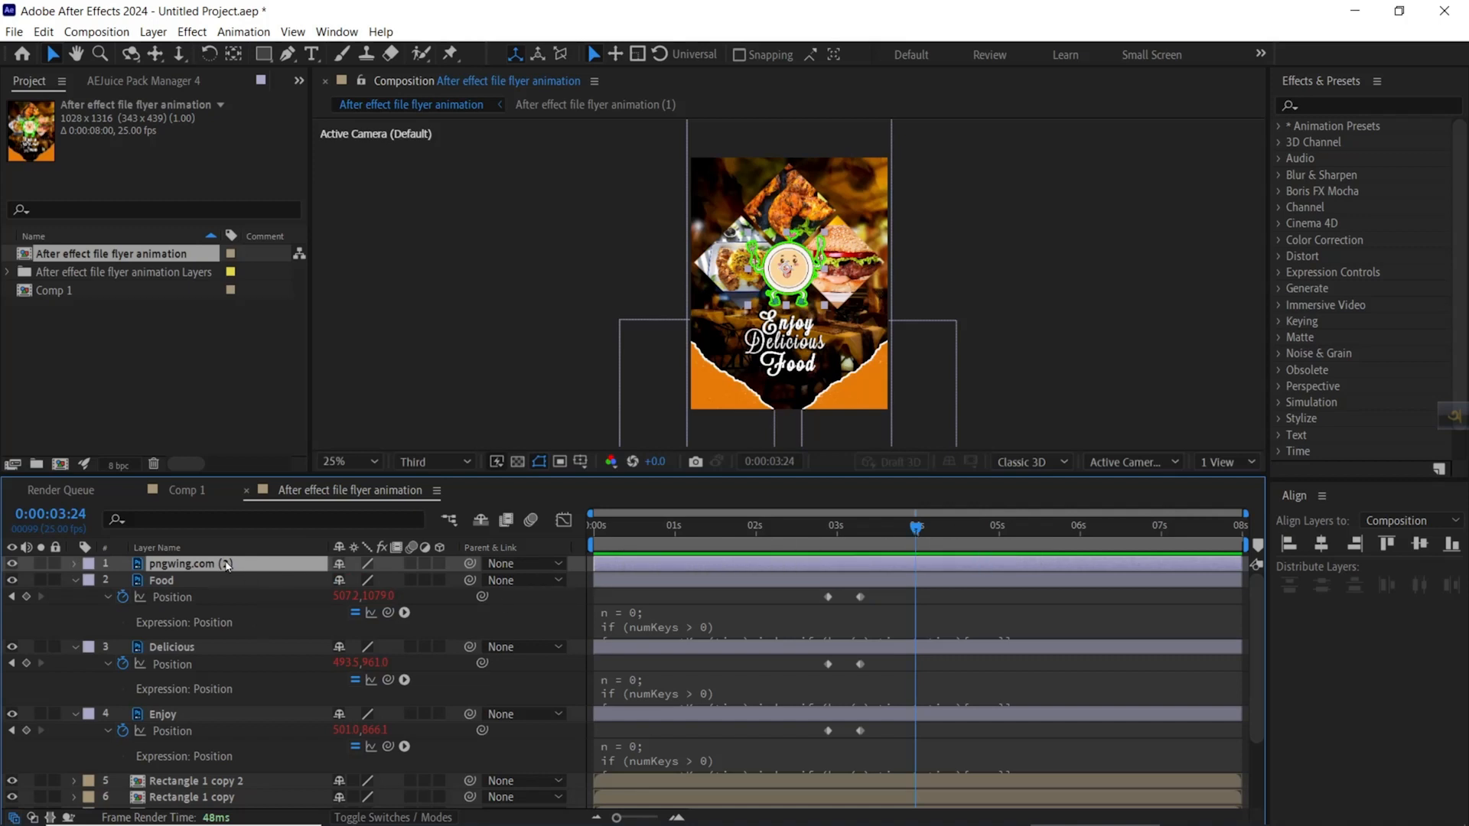
key("s")
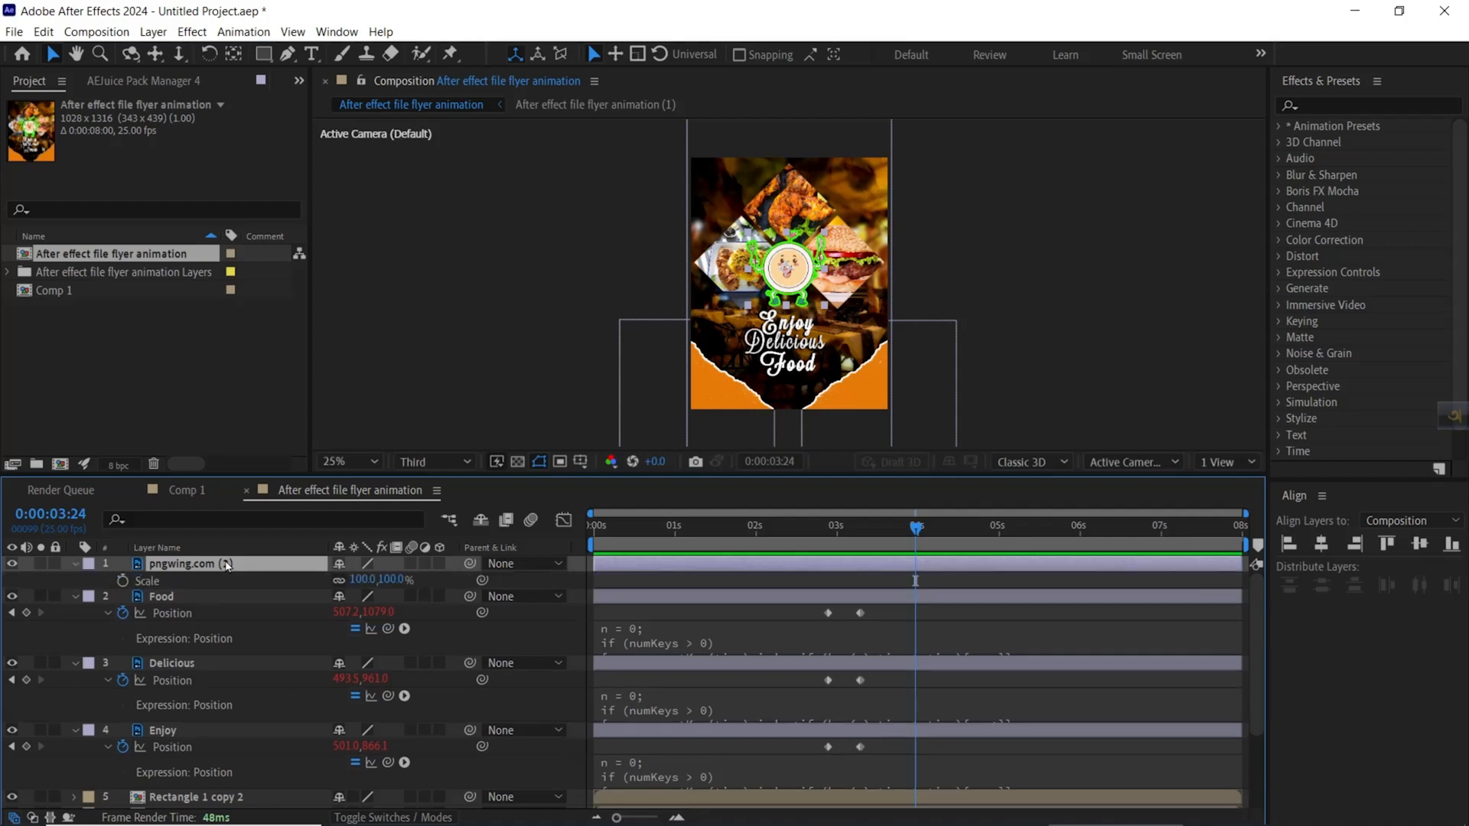
left_click(122, 582)
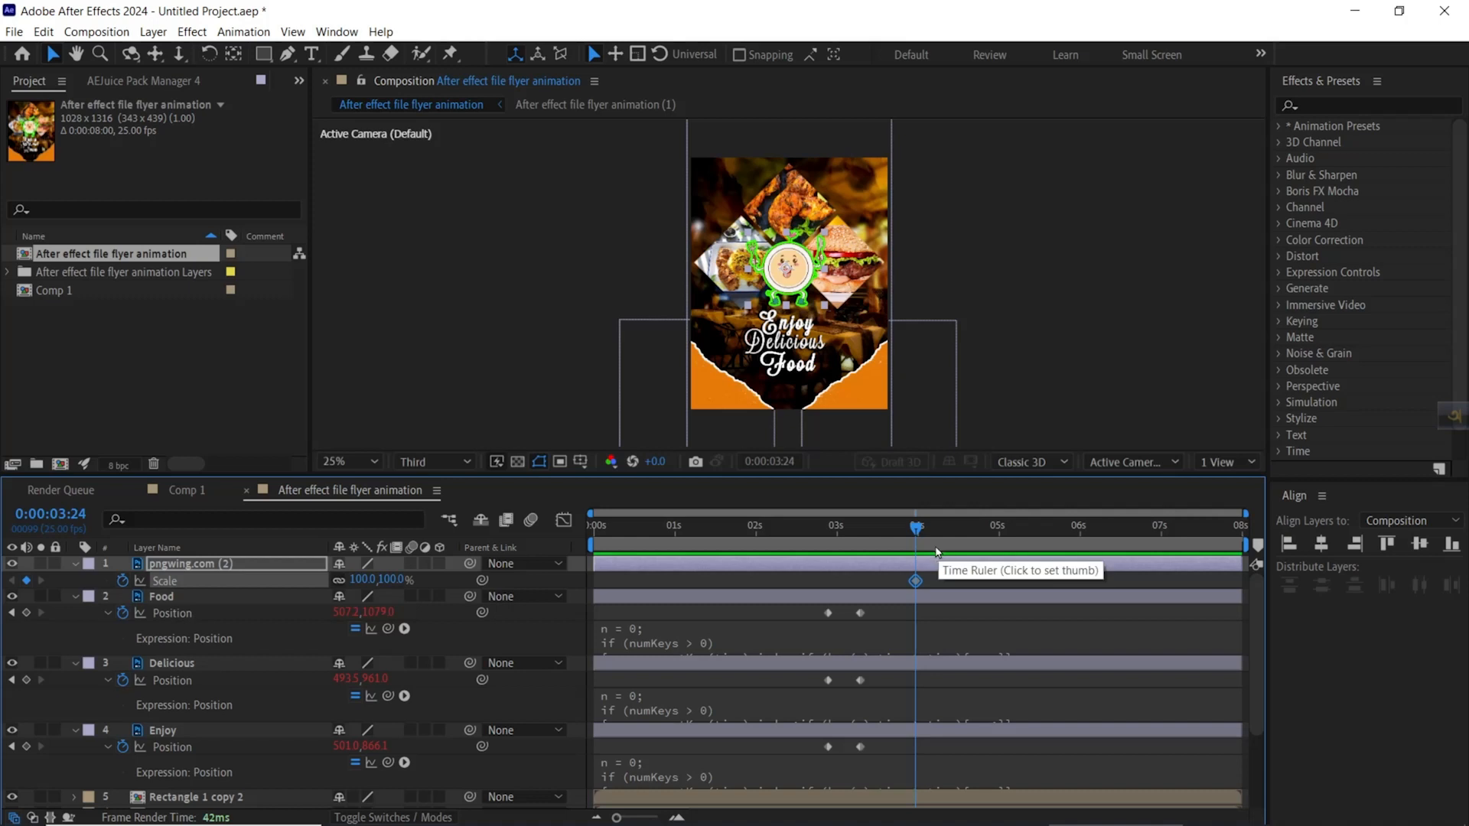
key("space")
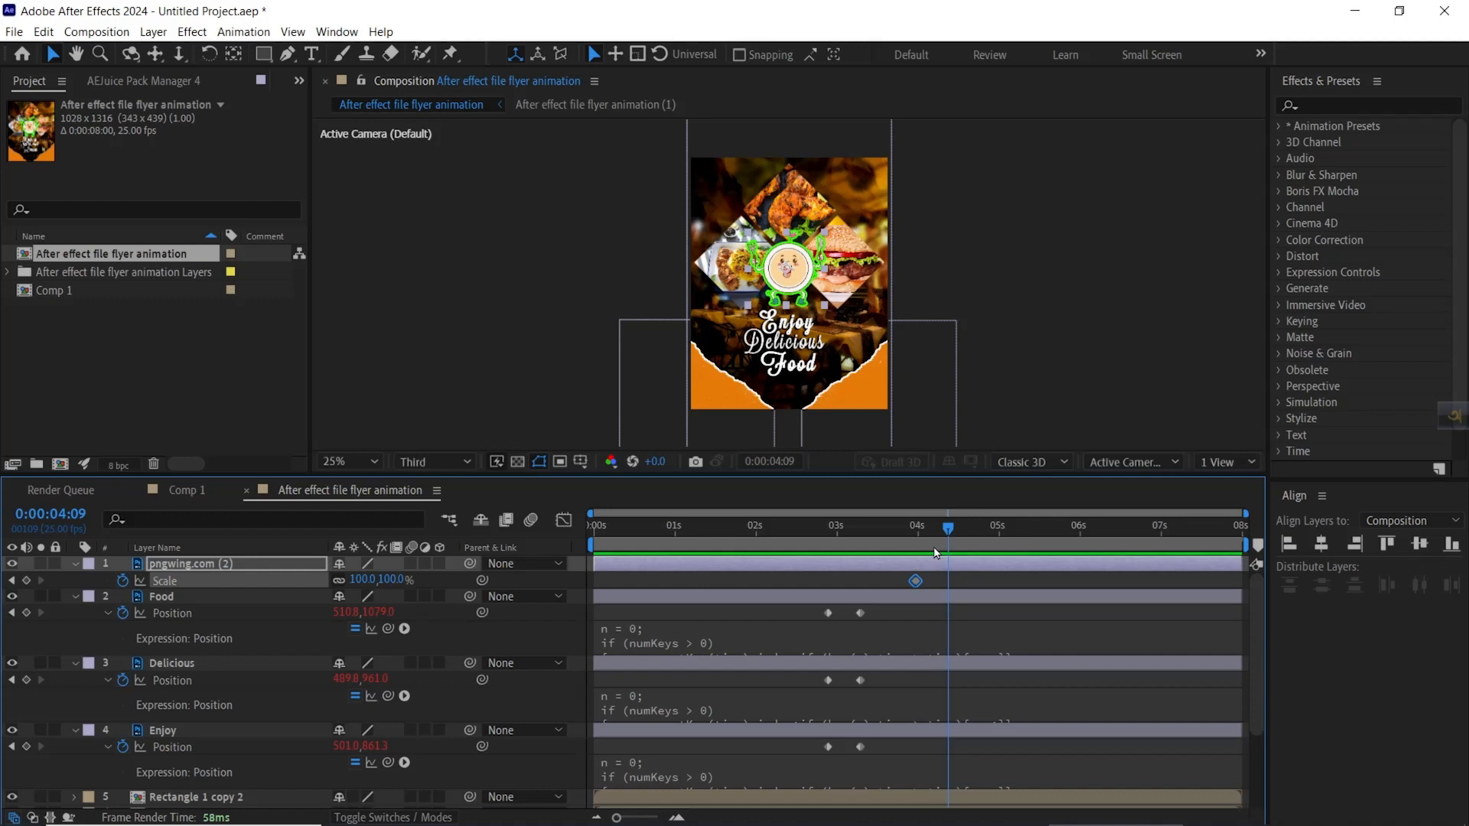
left_click(27, 580)
left_click(954, 539)
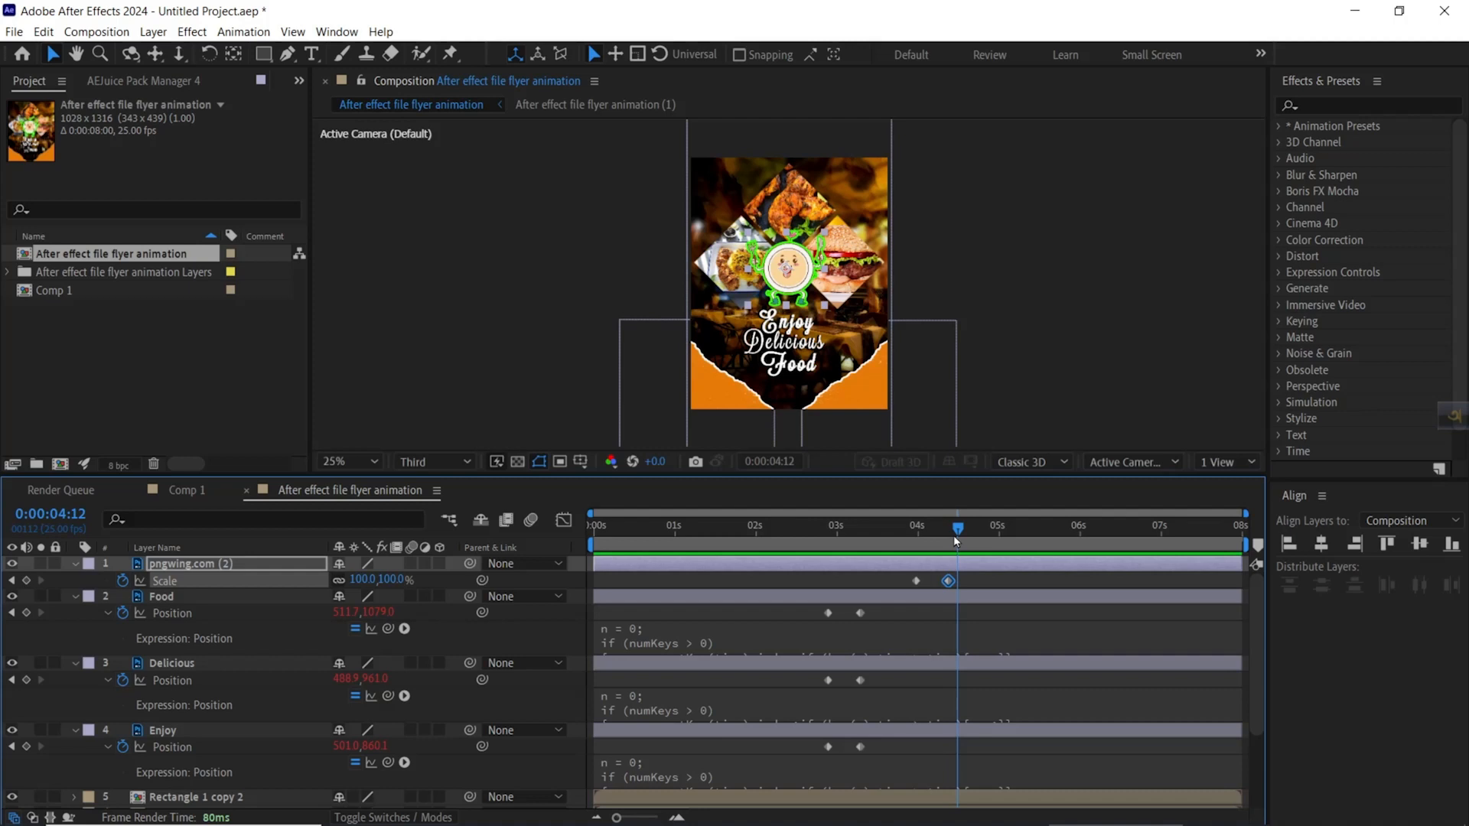
key("Page_Down")
key("Page_Down")
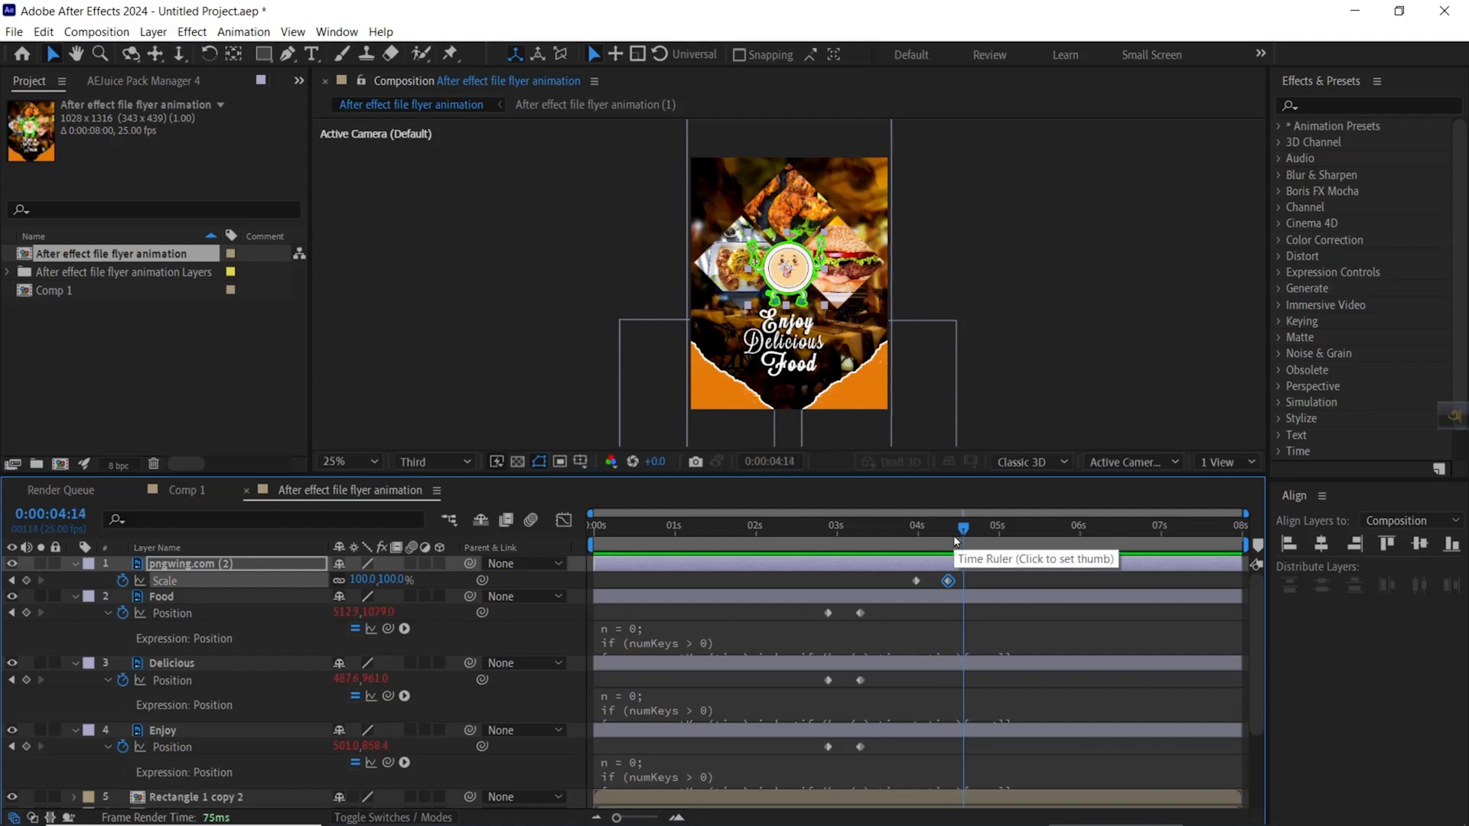
left_click(26, 581)
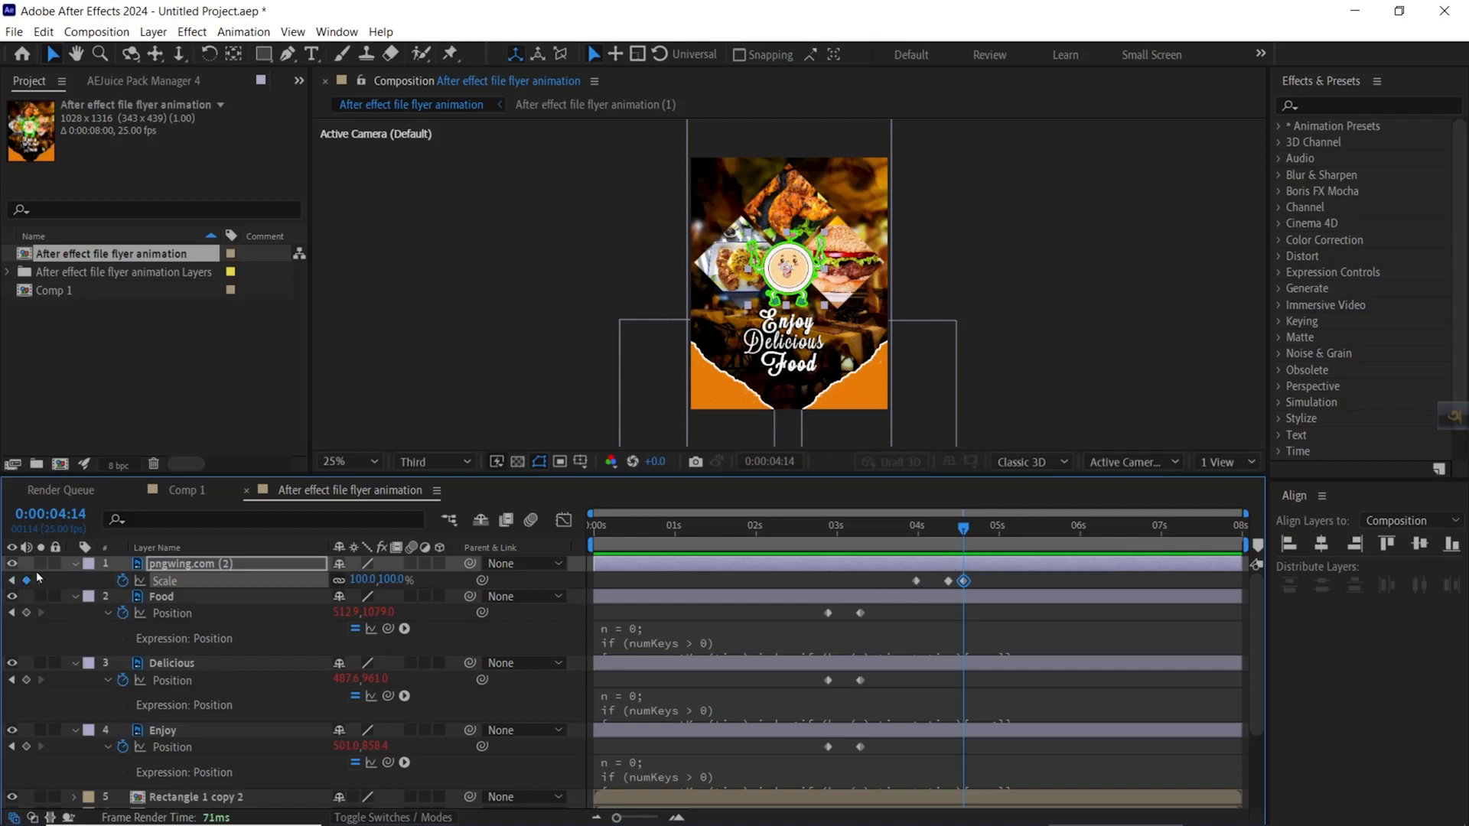
Set the first Scale keyframe of pngwing.com (2), at 0:00:03:24, to 0%.
left_click(12, 581)
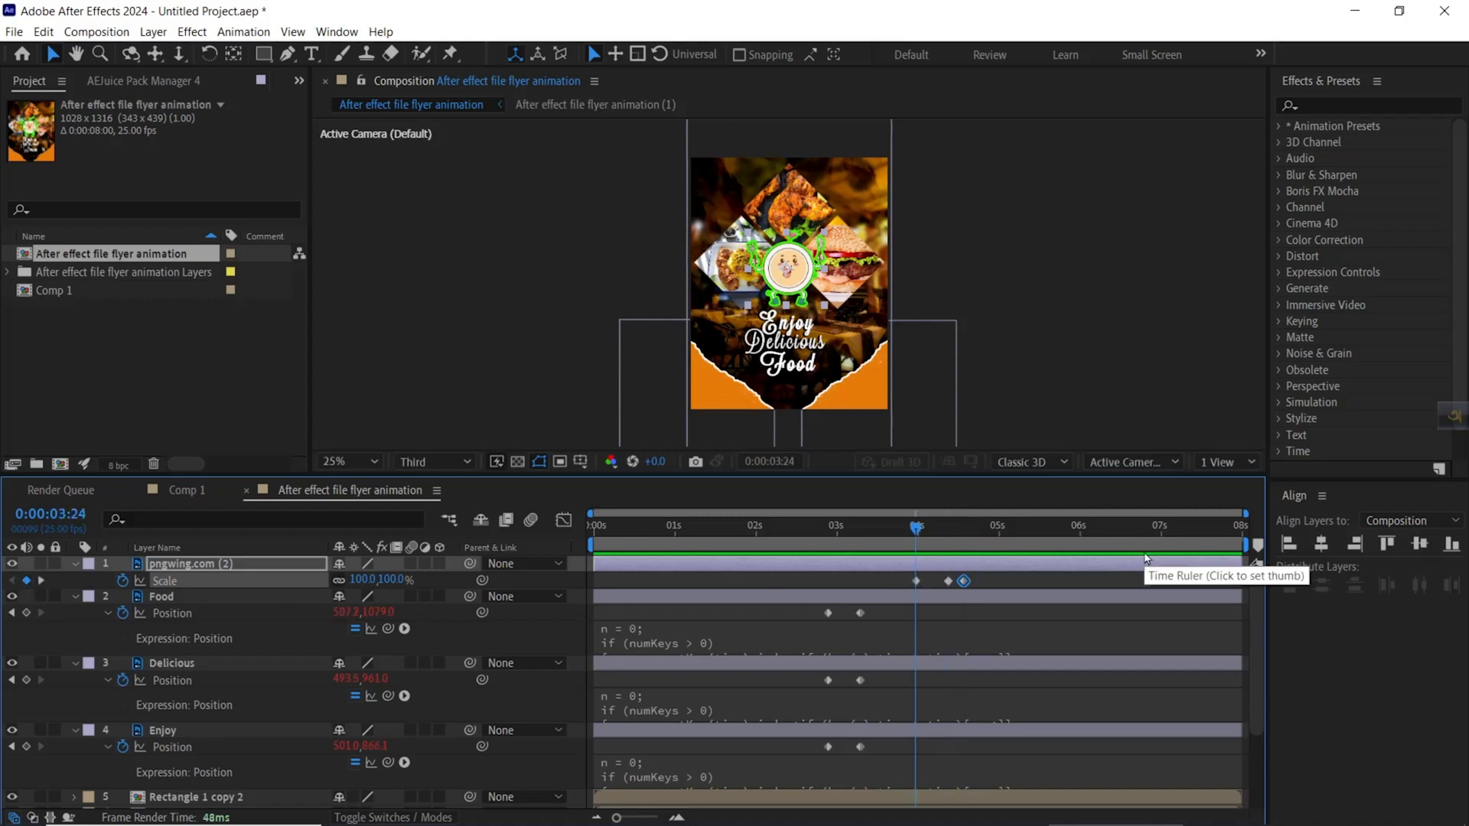
left_click(916, 582)
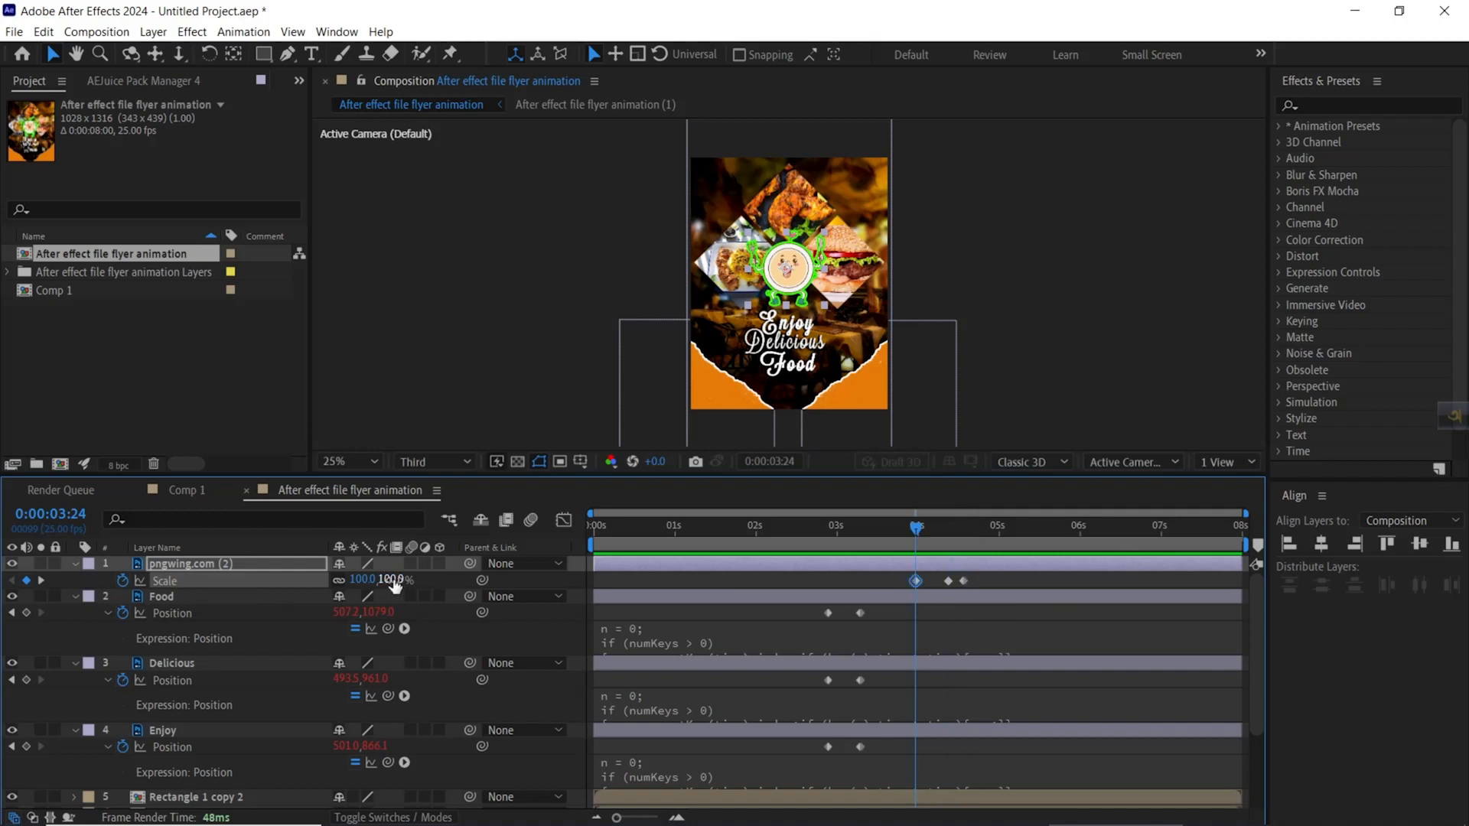
left_click(392, 579)
type("0")
key("Return")
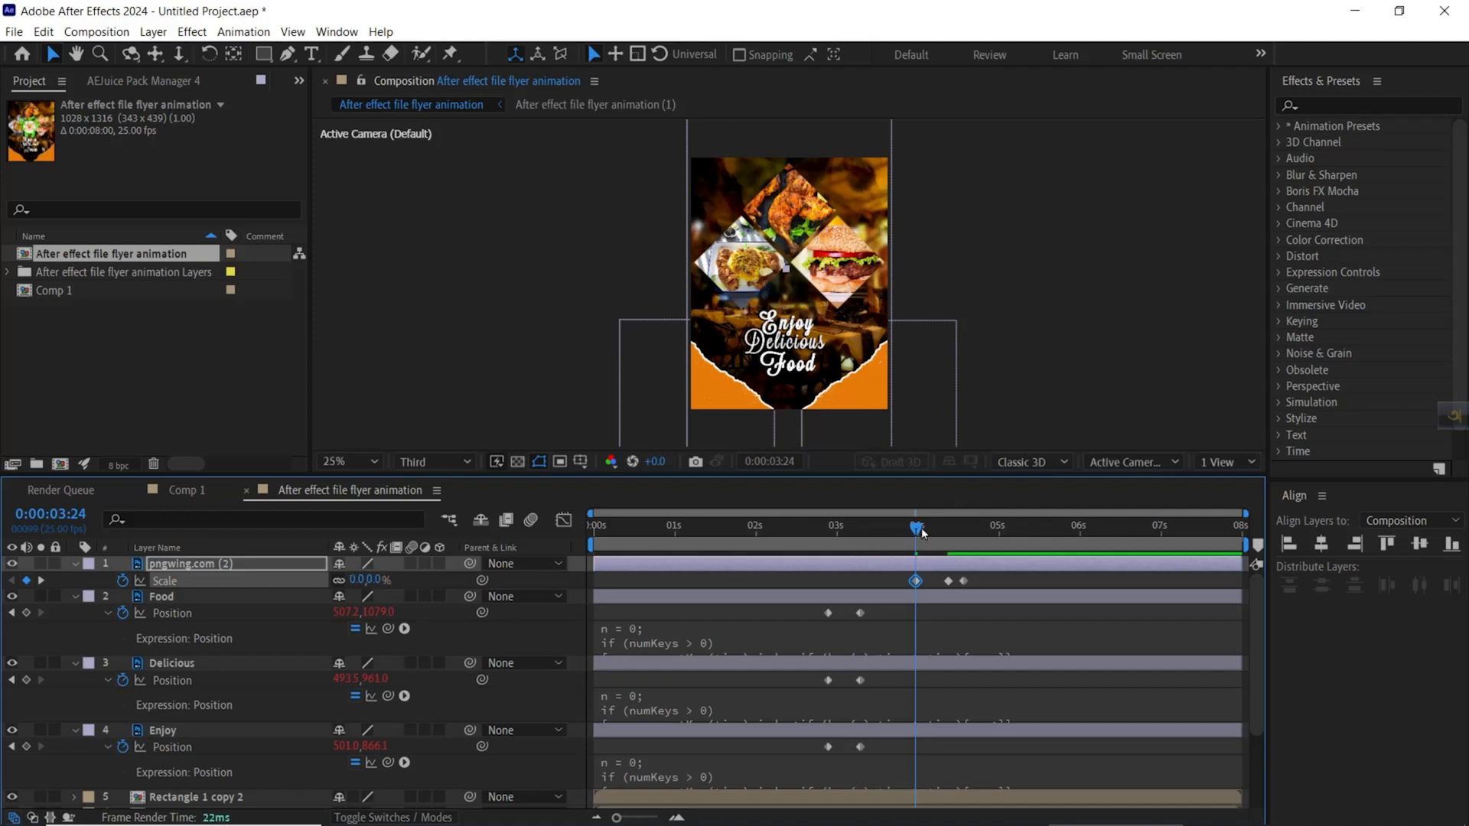
Set the middle Scale keyframe of pngwing.com (2), at 0:00:04:09, to 115% and check the scaling up to 0:00:04:14.
left_click_drag(921, 533, 947, 530)
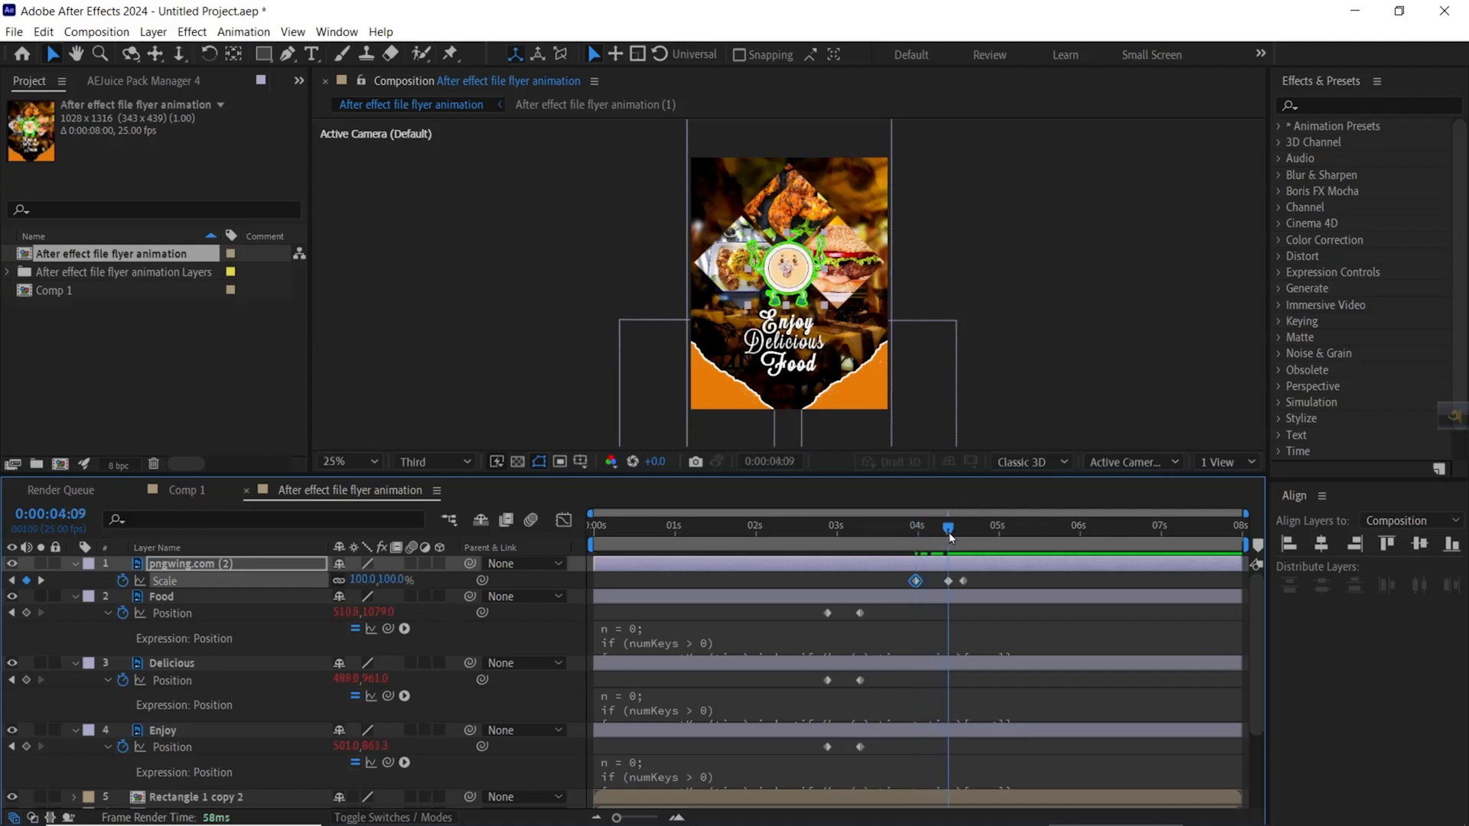
left_click(947, 581)
left_click(392, 580)
type("150")
key("BackSpace")
key("BackSpace")
type("15")
left_click(42, 581)
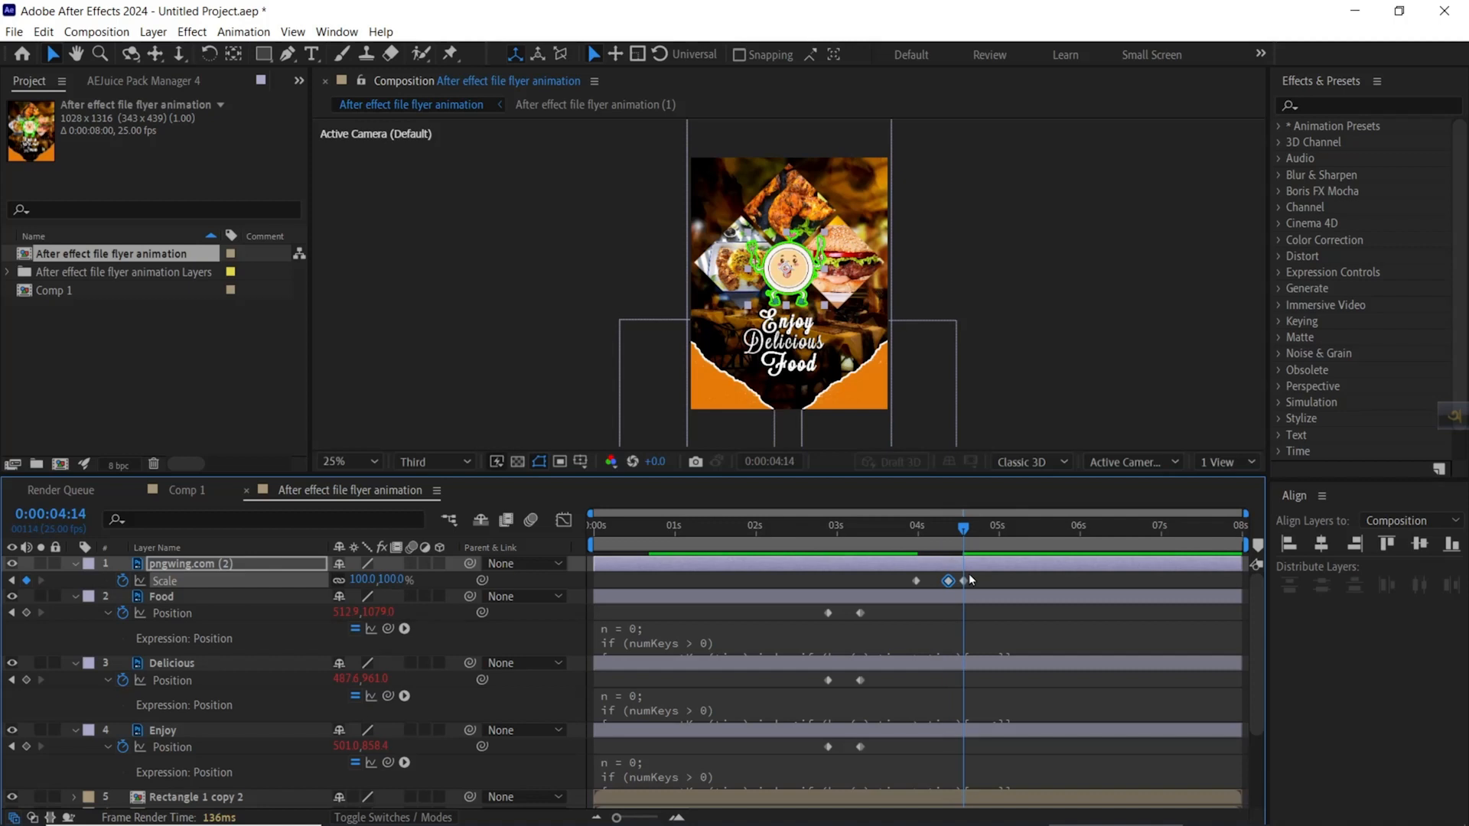
left_click(577, 581)
left_click(400, 580)
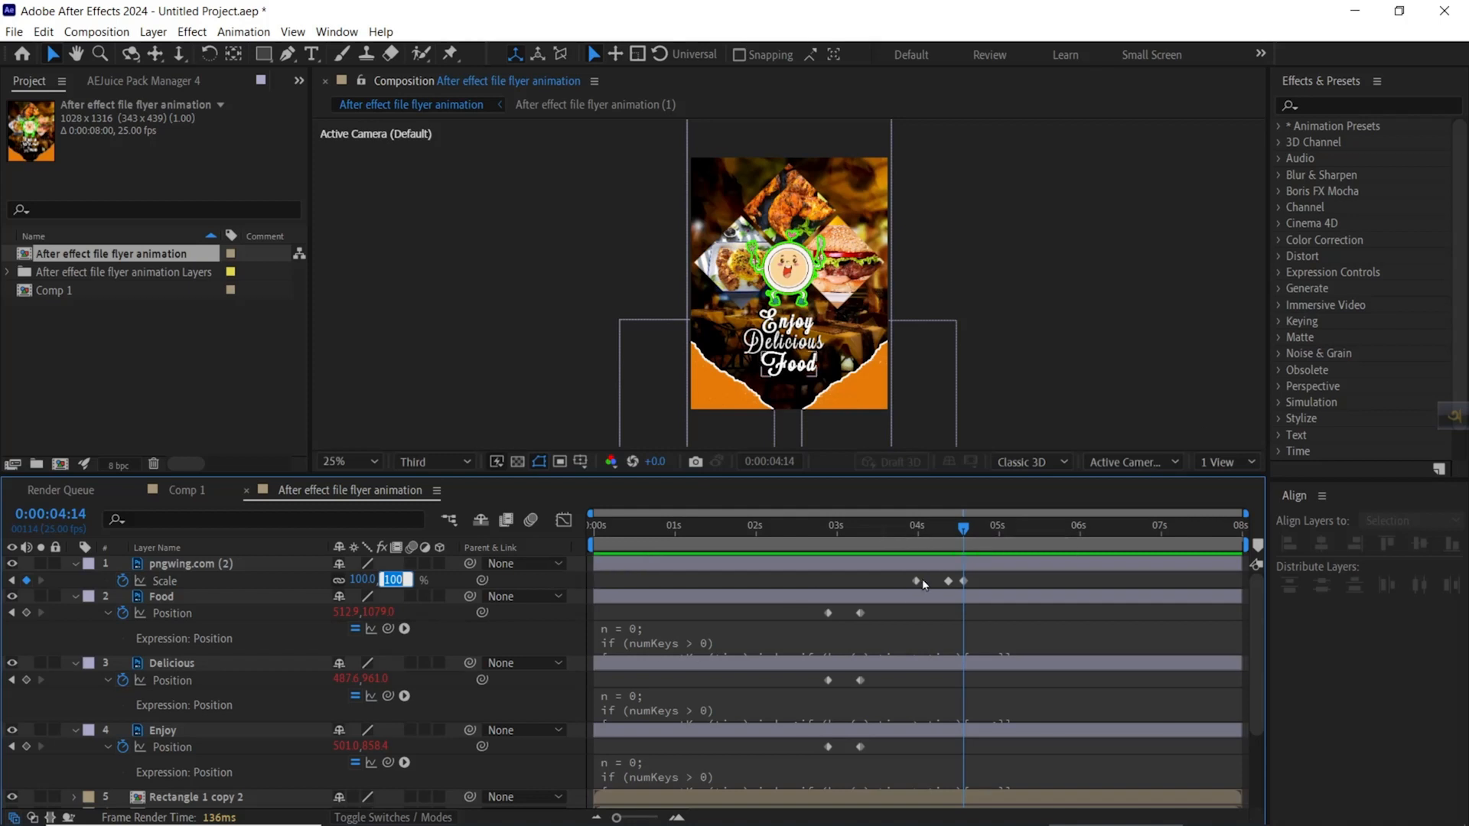
left_click_drag(962, 532, 925, 540)
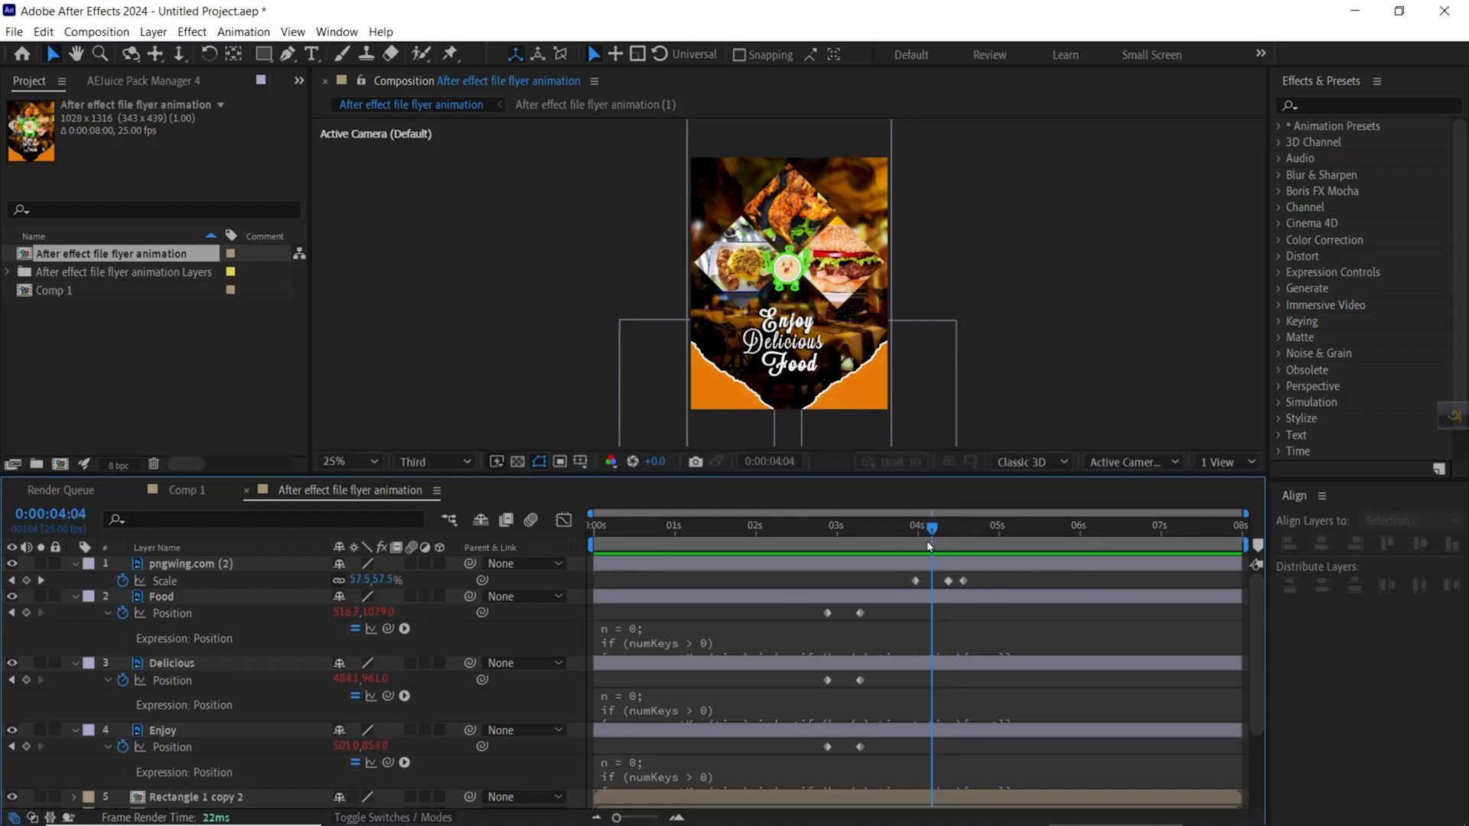
Apply the copied bounce expression to the Scale of pngwing.com (2) and preview the whole animation from the start.
left_click(122, 580, "alt")
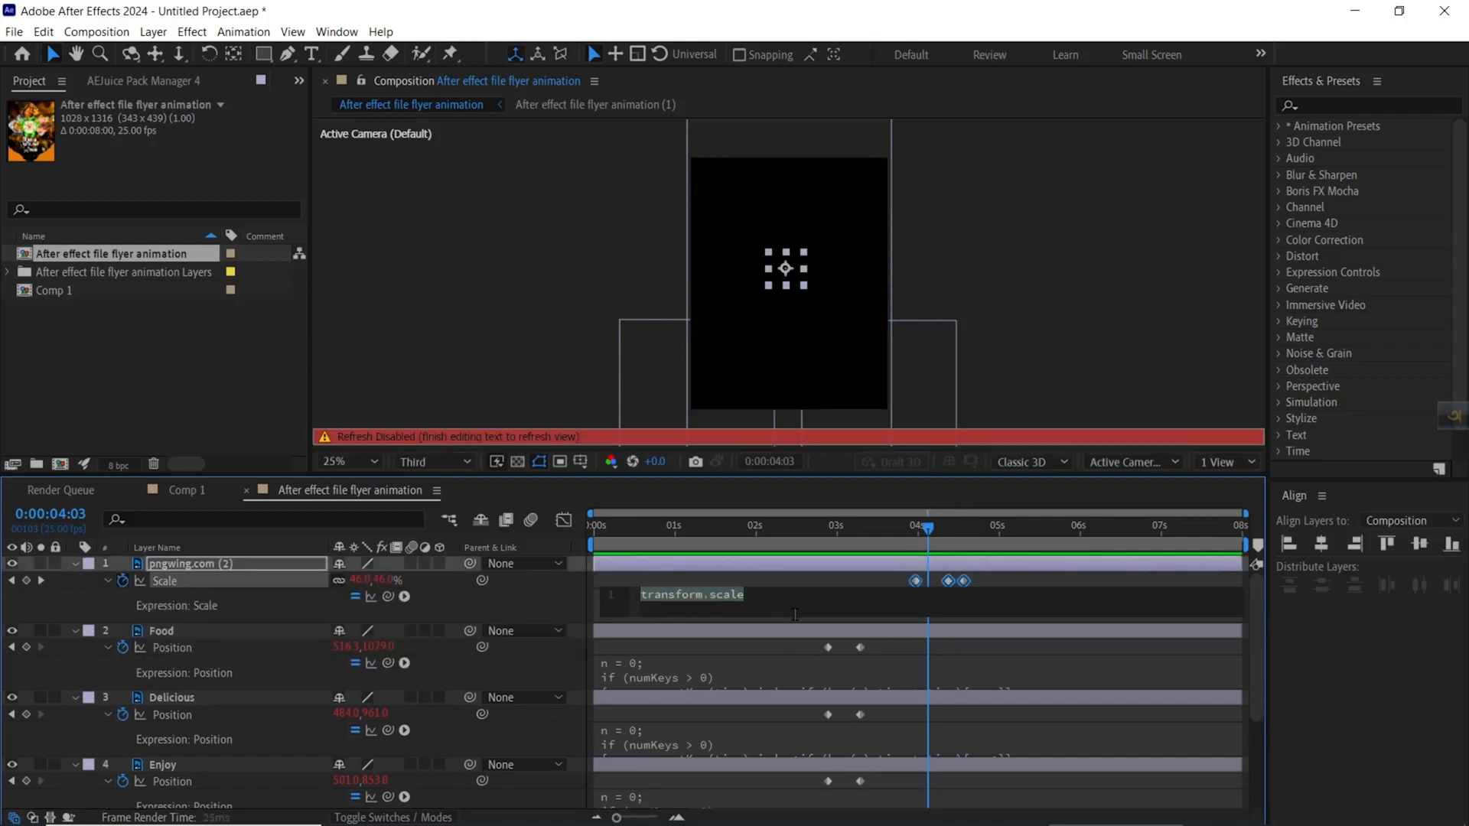
key("ctrl+v")
left_click(865, 540)
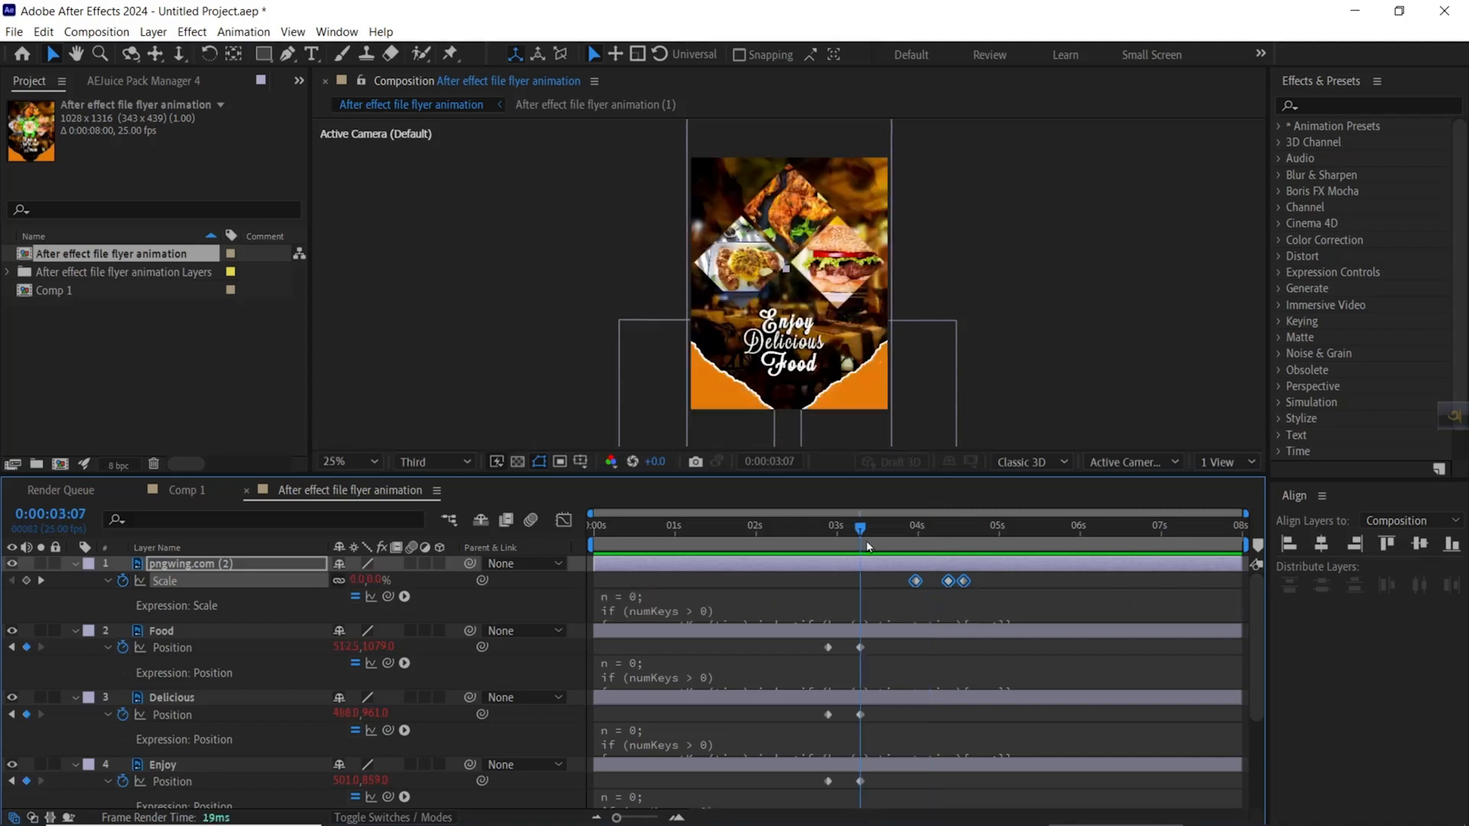
key("space")
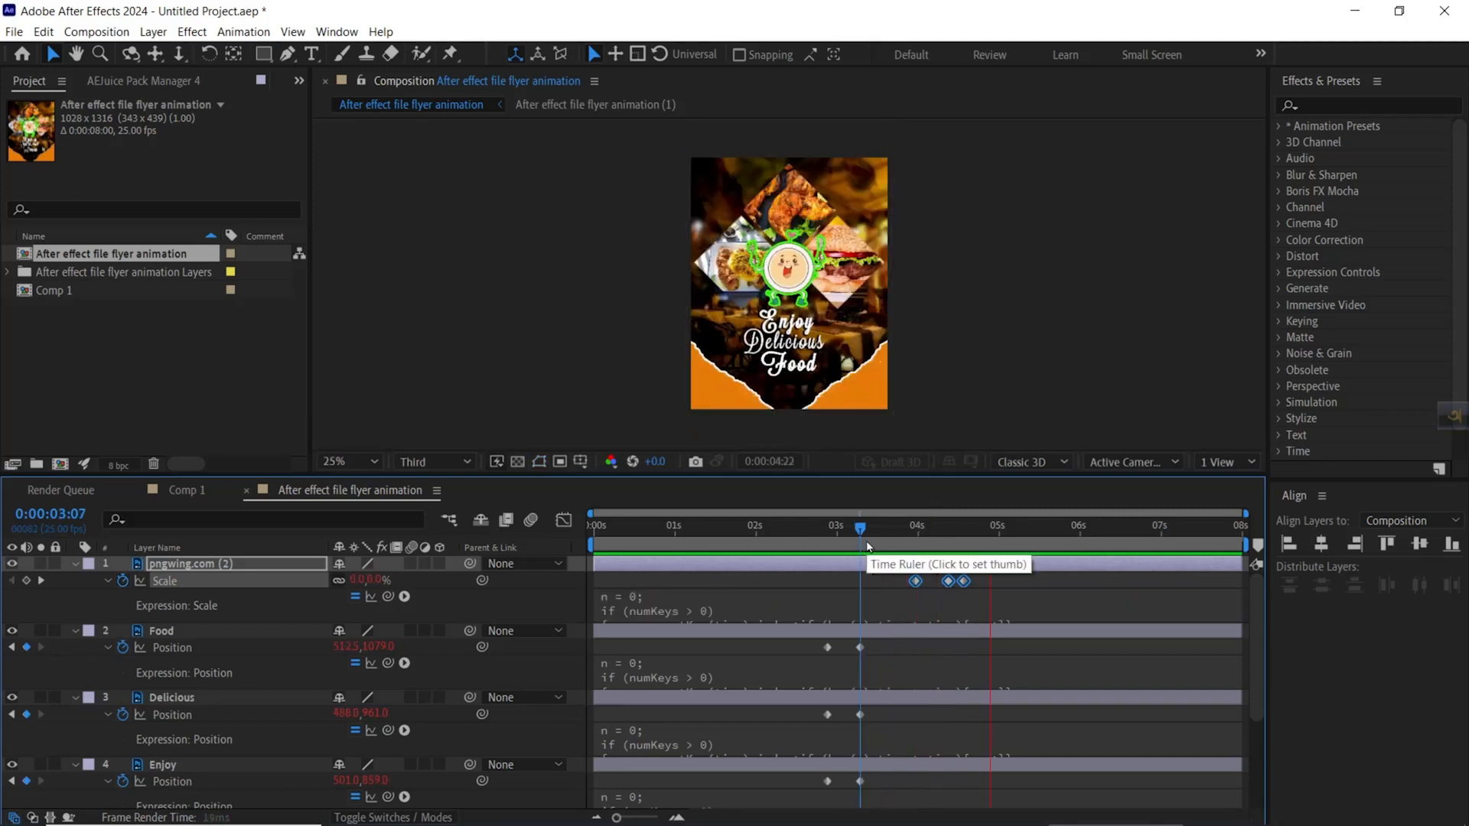
key("space")
left_click(735, 528)
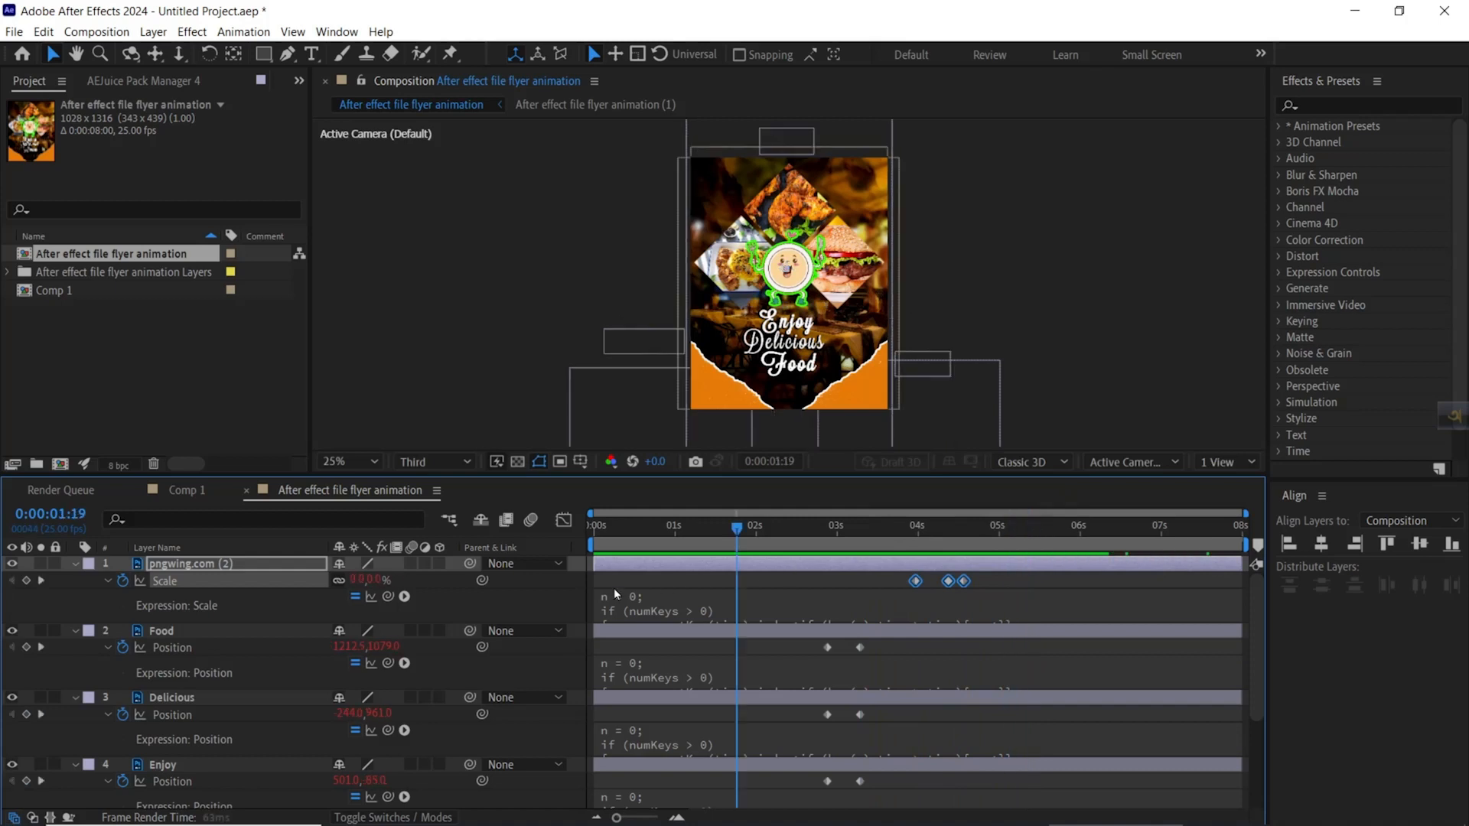
key("Home")
key("space")
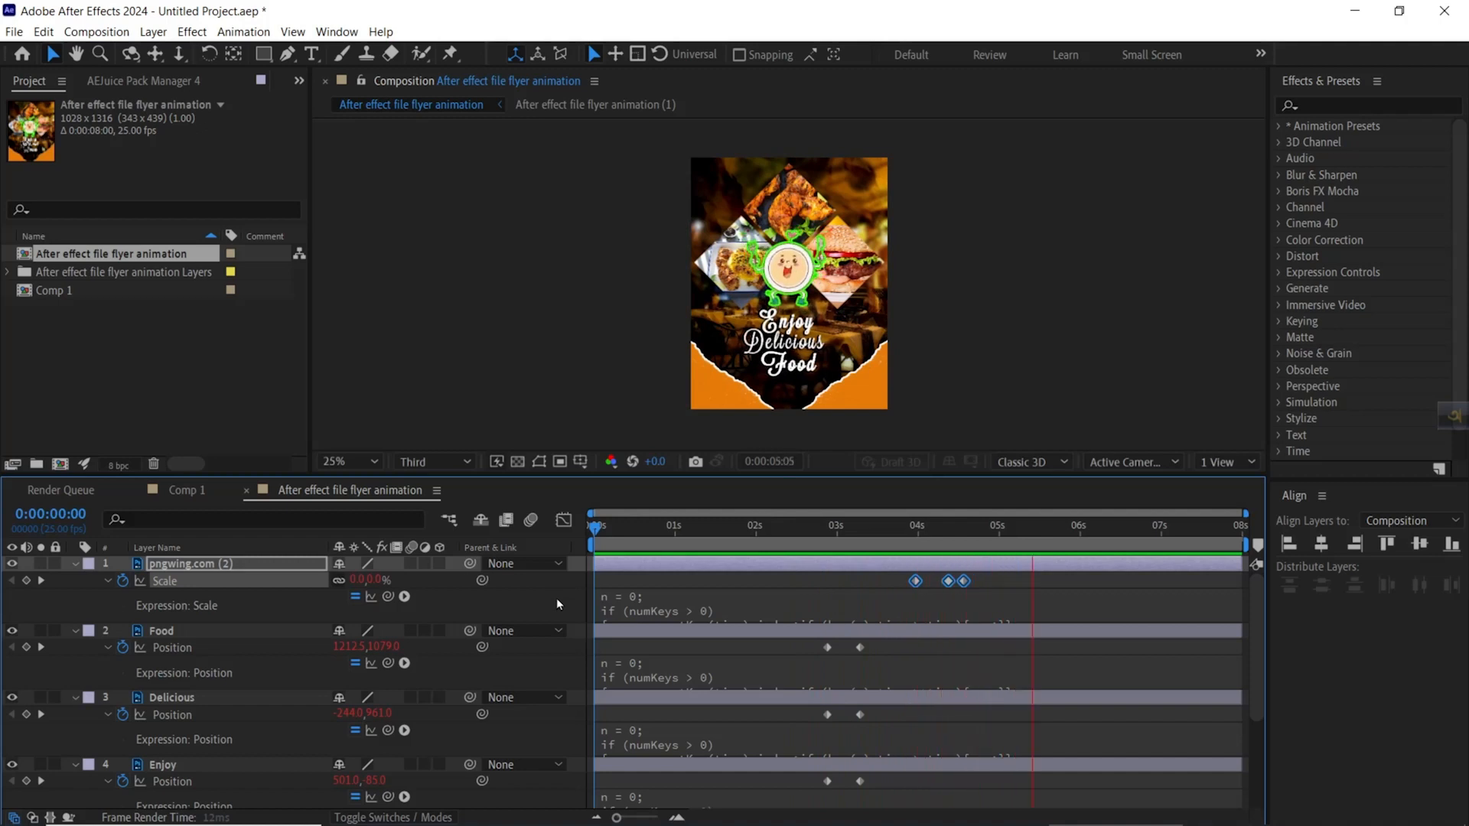
key("space")
Start Rotation keyframes on pngwing.com (2) at 0:00:05:04 and rotate the layer to 10° at 0:00:05:09.
left_click(1021, 526)
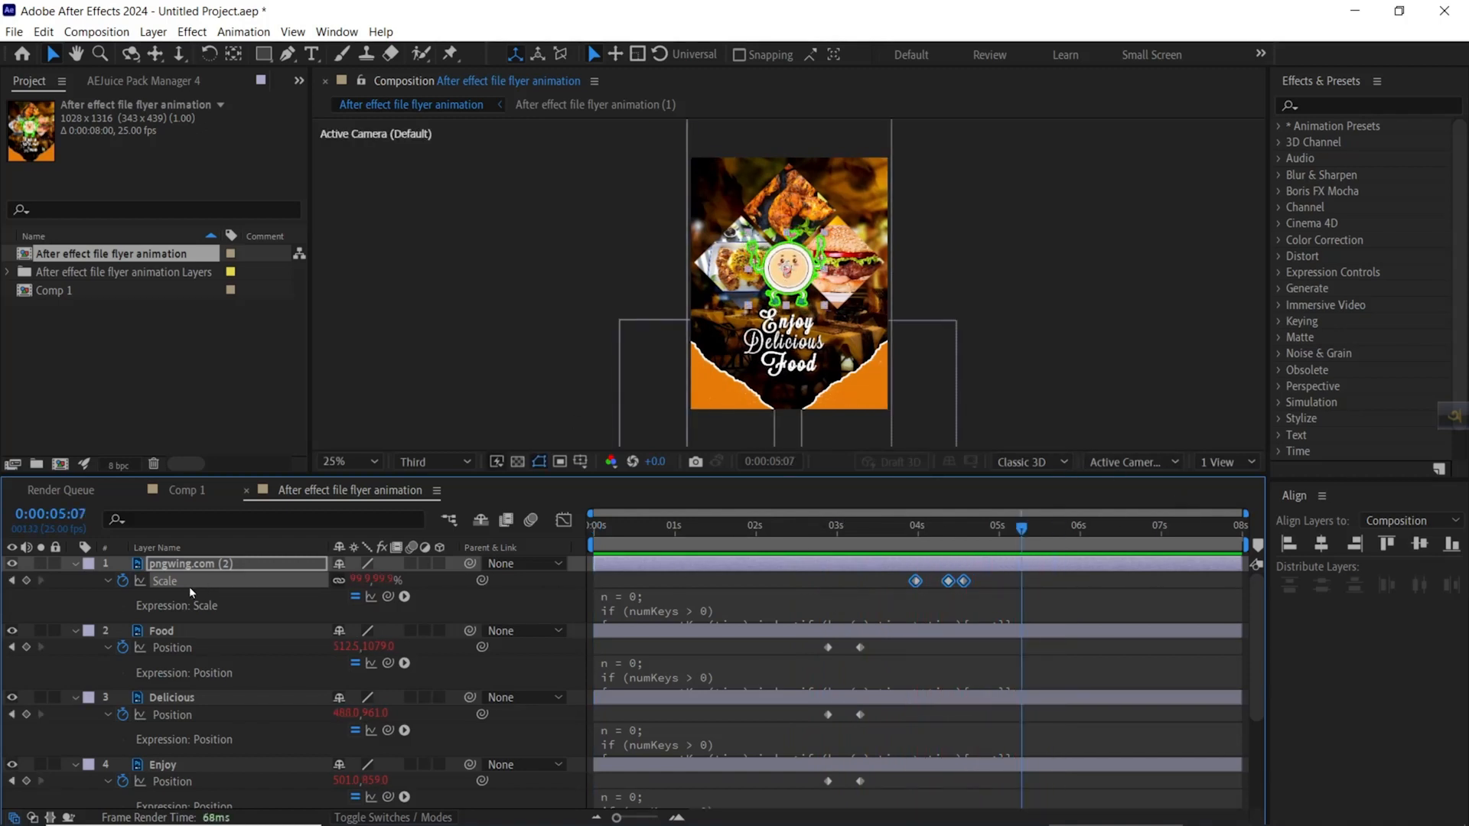
key("shift+r")
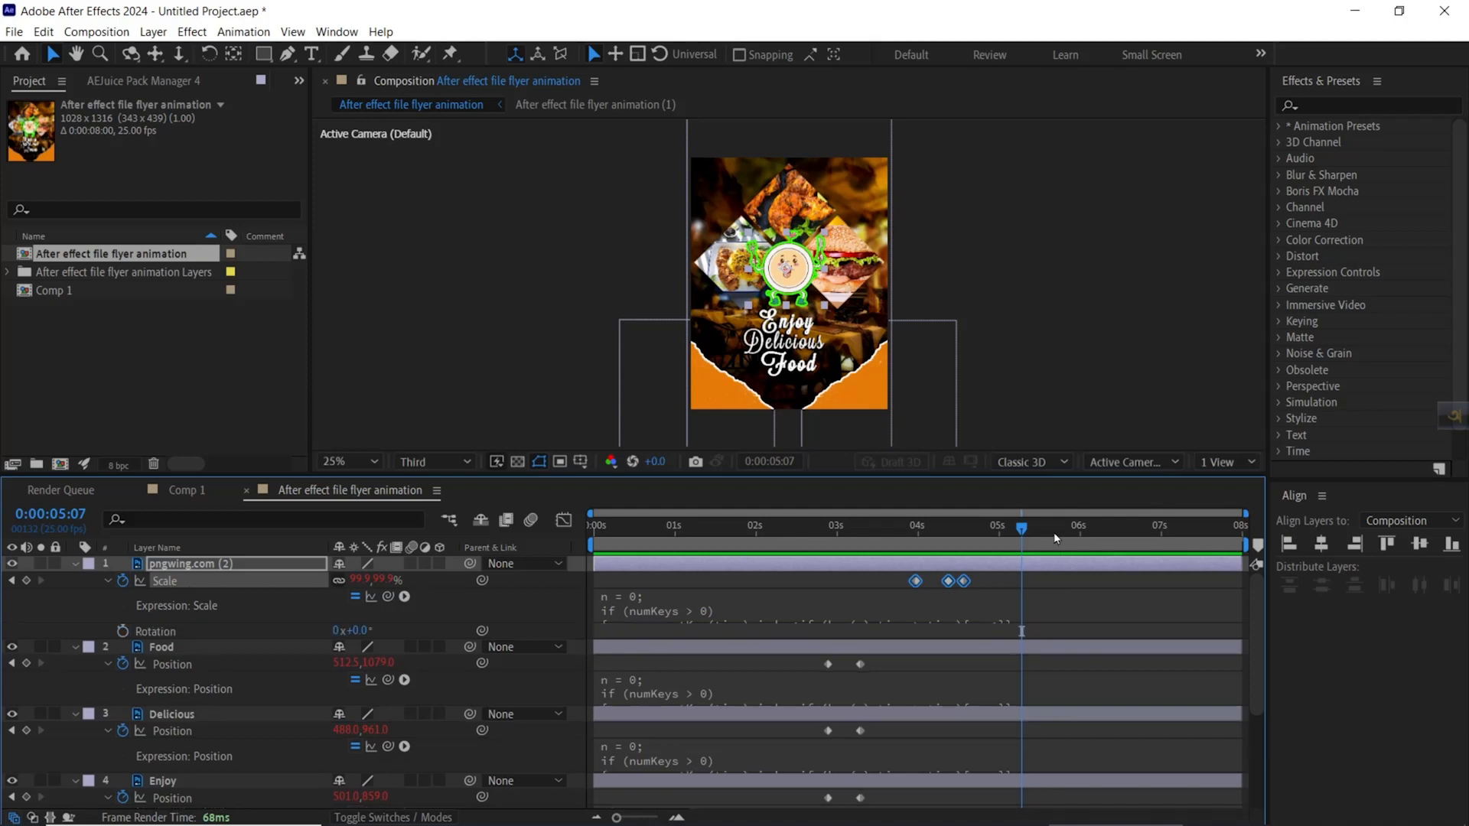
left_click(1054, 579)
left_click(1013, 533)
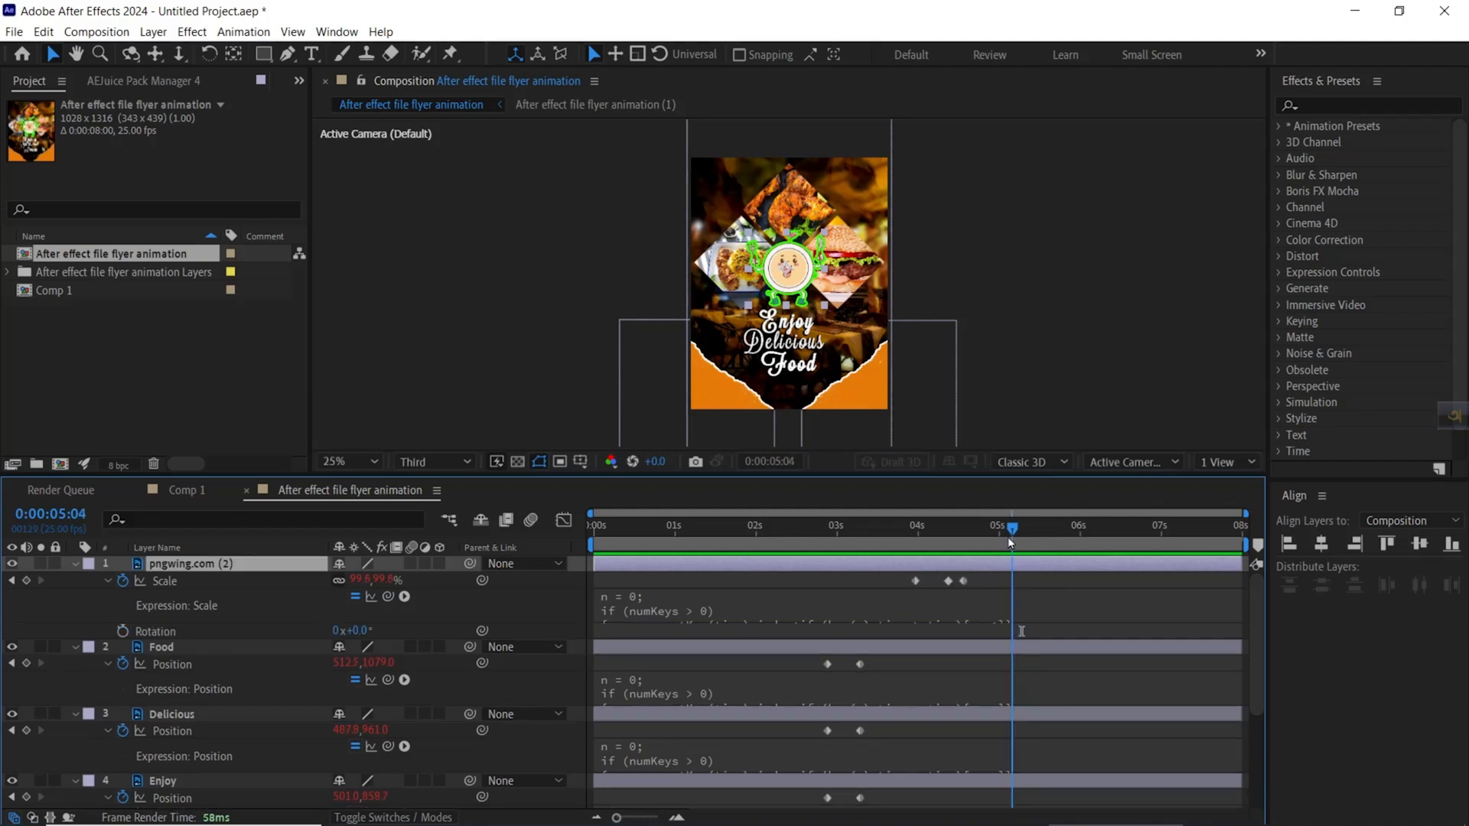
left_click(122, 631)
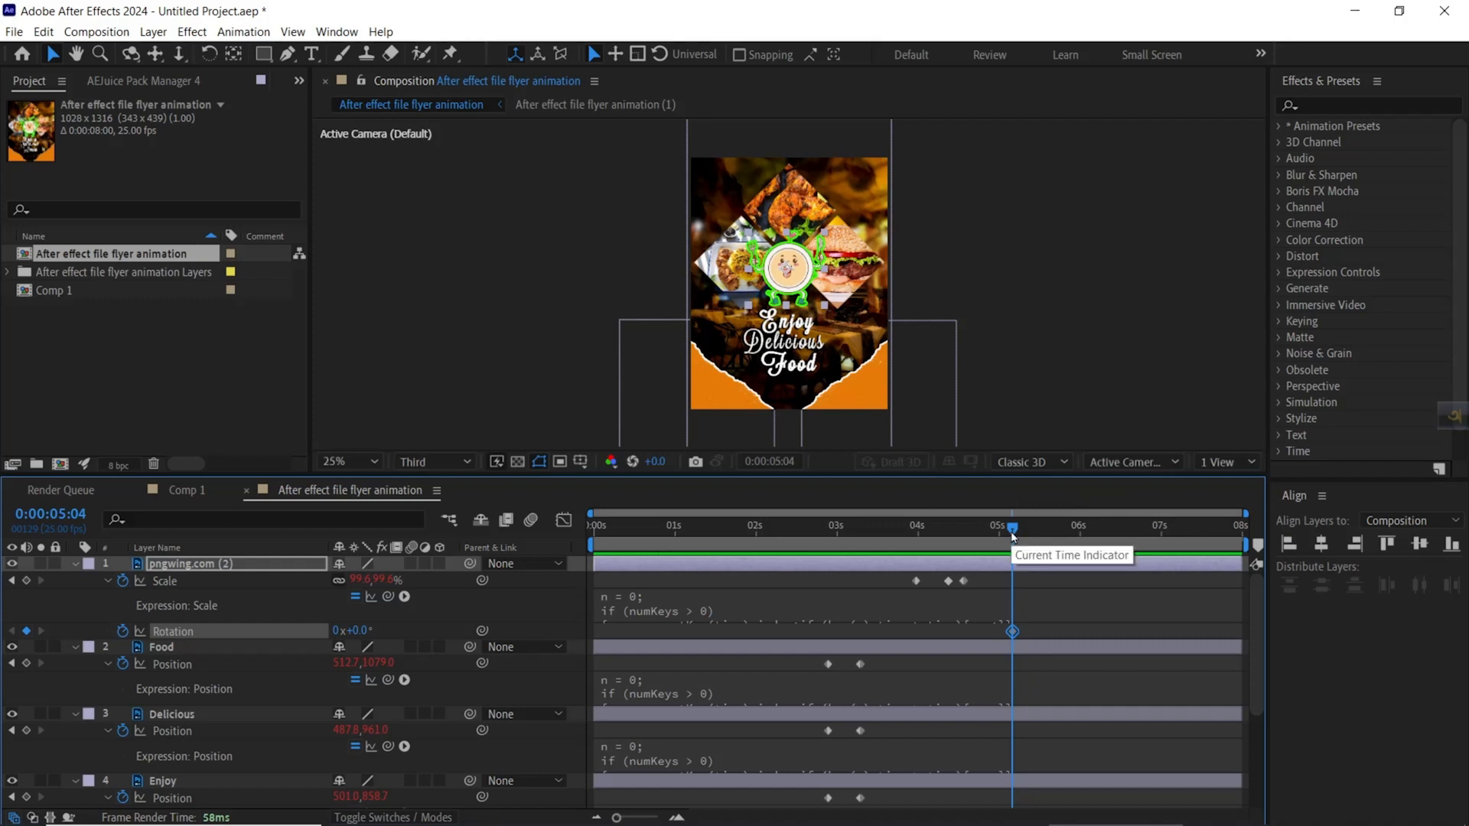
key("Page_Down")
key("Page_Down")
key("Page_Down")
key("Page_Down")
key("Page_Down")
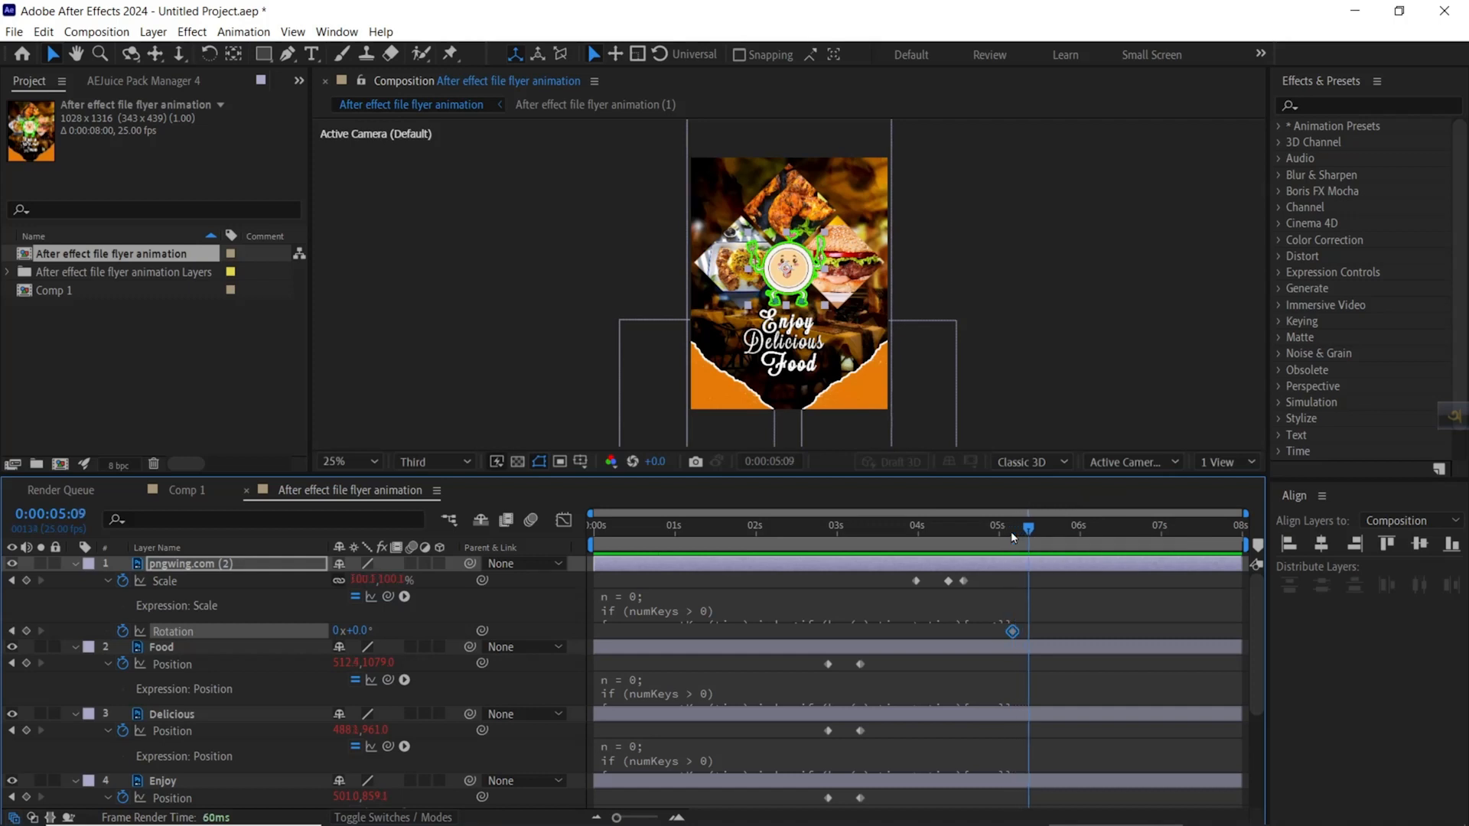
left_click_drag(356, 630, 370, 631)
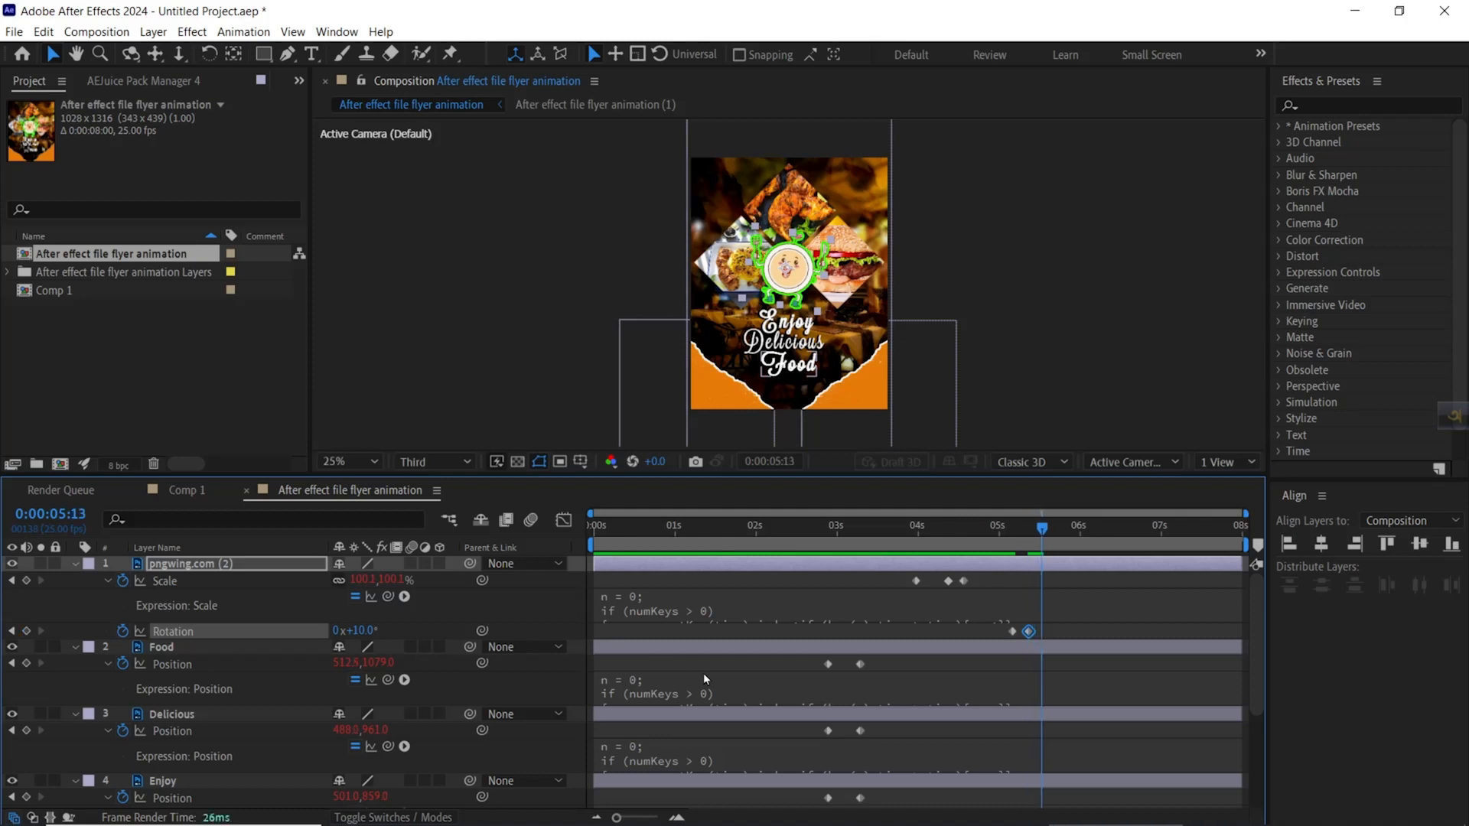
Rotate pngwing.com (2) to -11° at about 0:00:05:14 and to 0° at 0:00:05:19, and preview the wobble.
left_click_drag(351, 630, 341, 632)
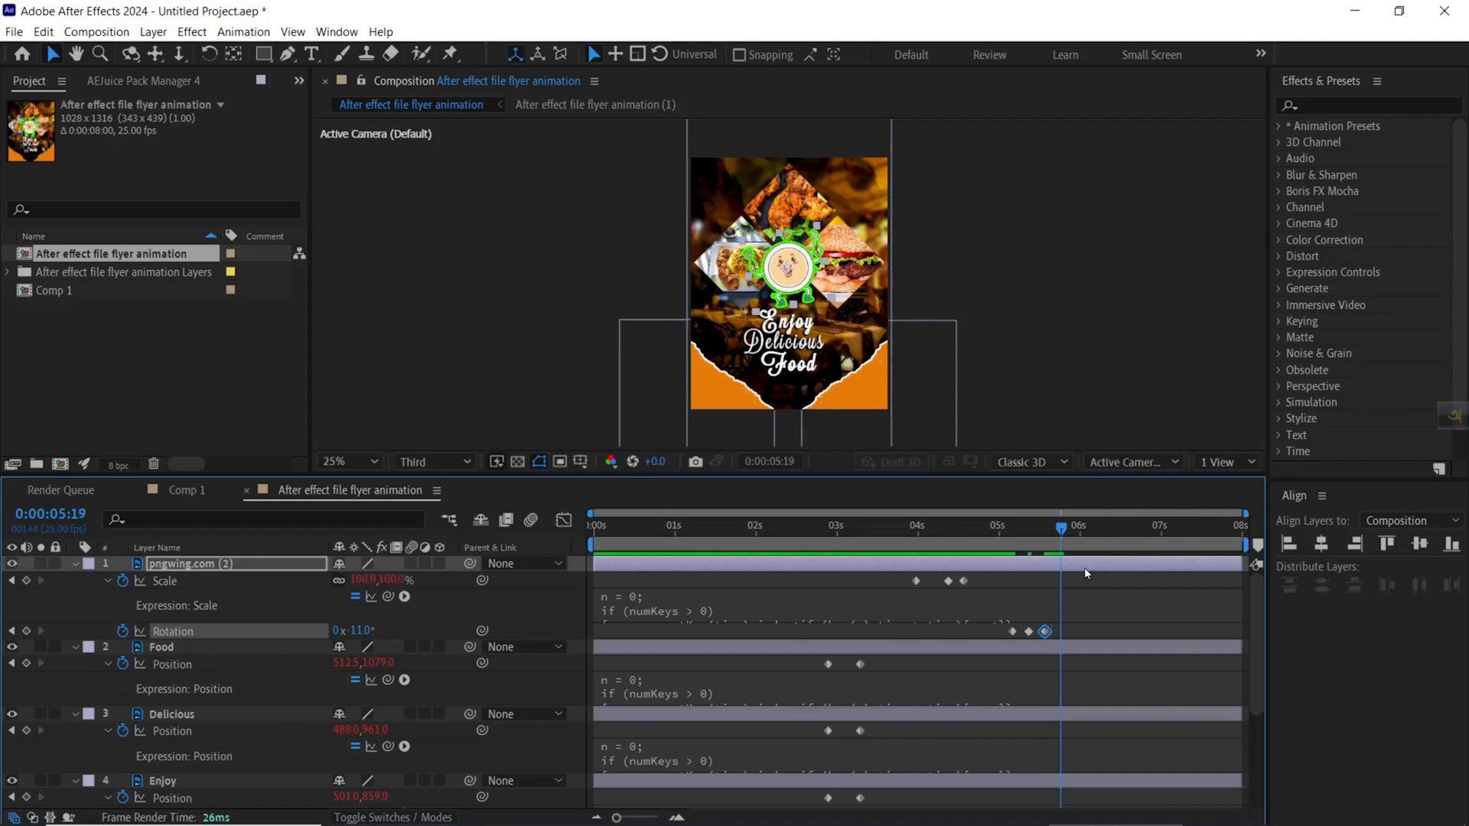
left_click(361, 631)
type("0")
key("Return")
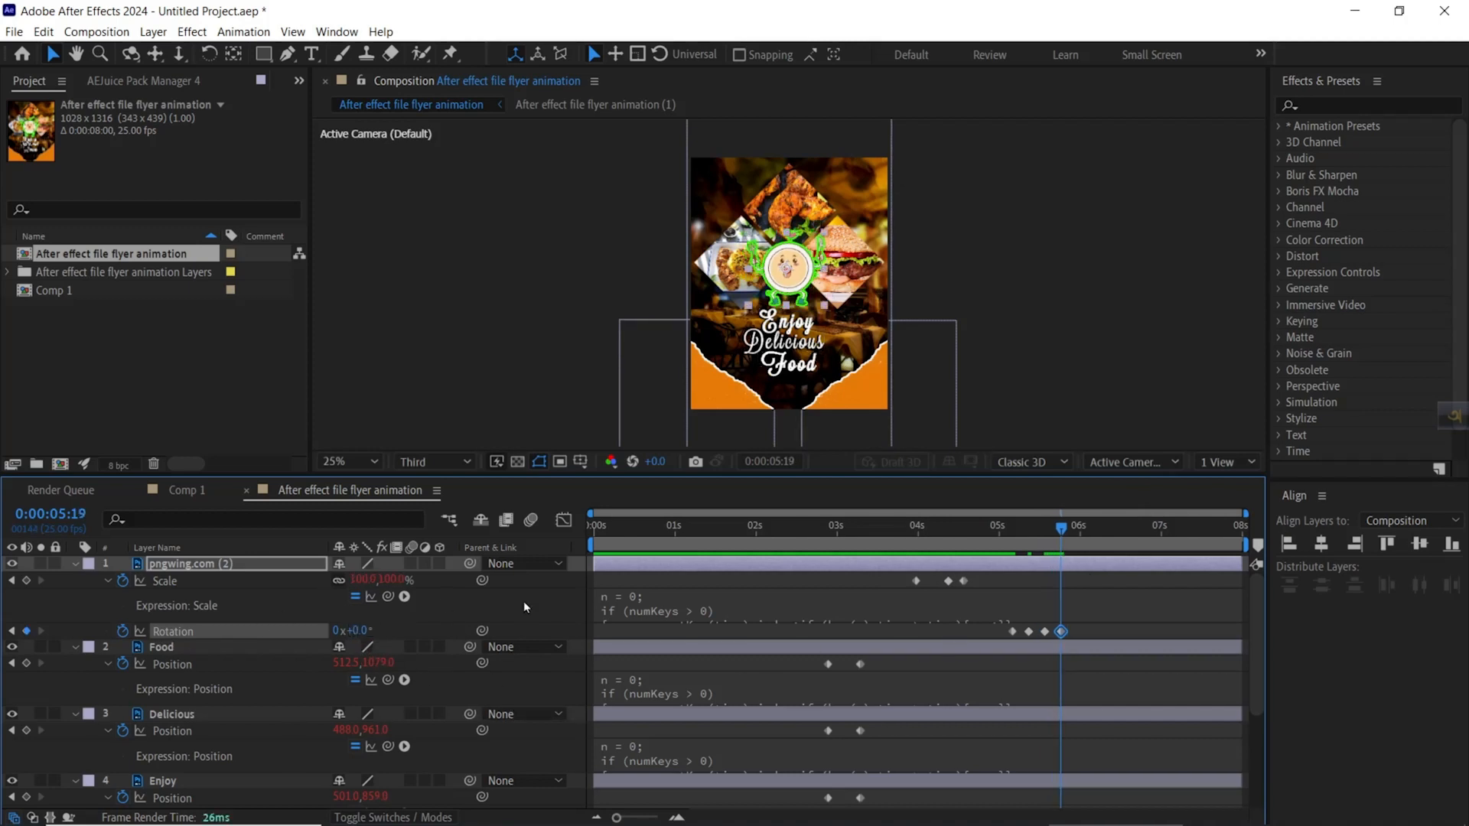
left_click(979, 528)
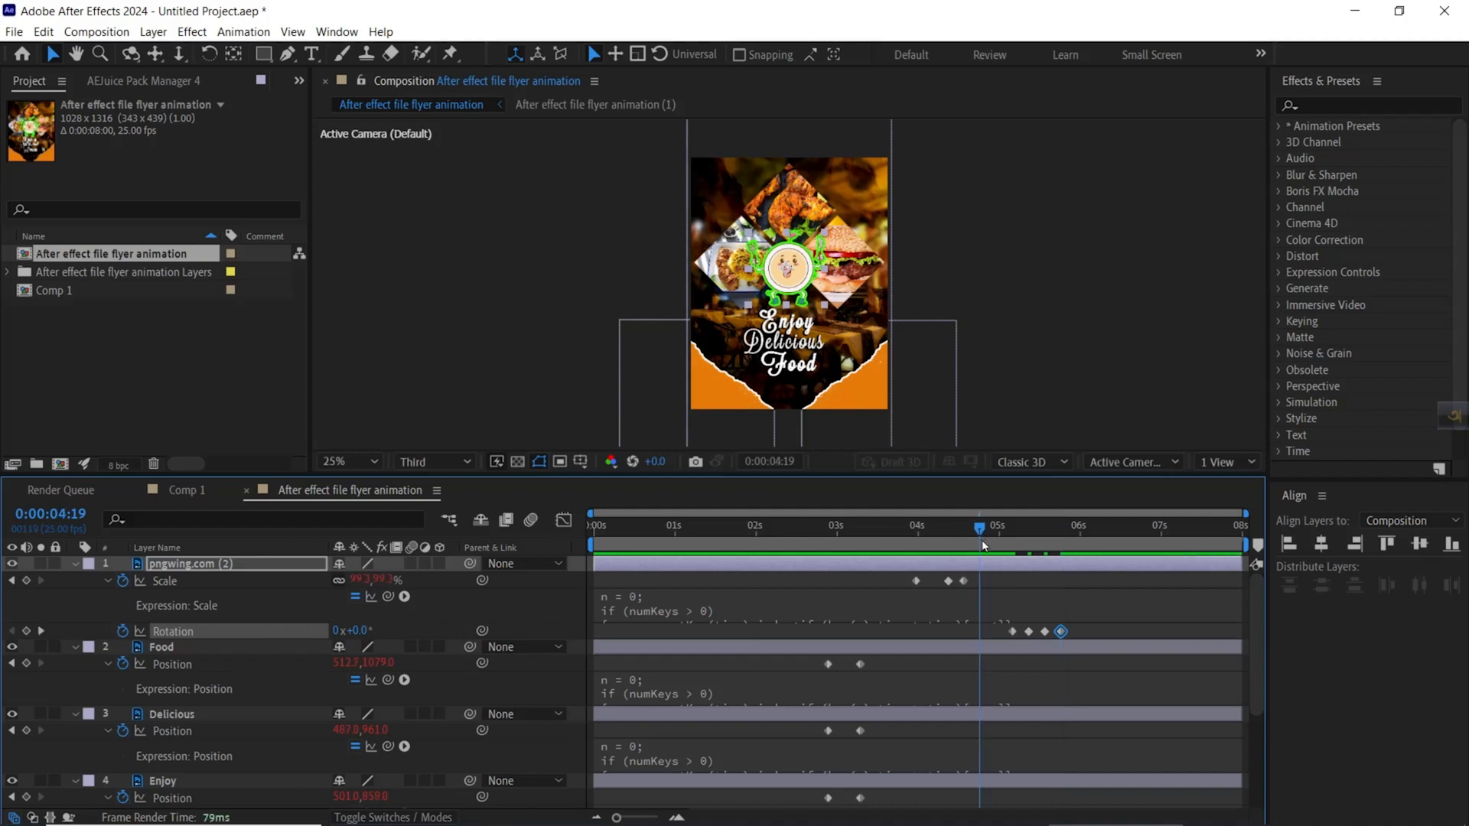
key("space")
key("space")
Duplicate the four Rotation keyframes of pngwing.com (2) to 0:00:07:01 and preview the animation from the start.
left_click_drag(1082, 624, 996, 640)
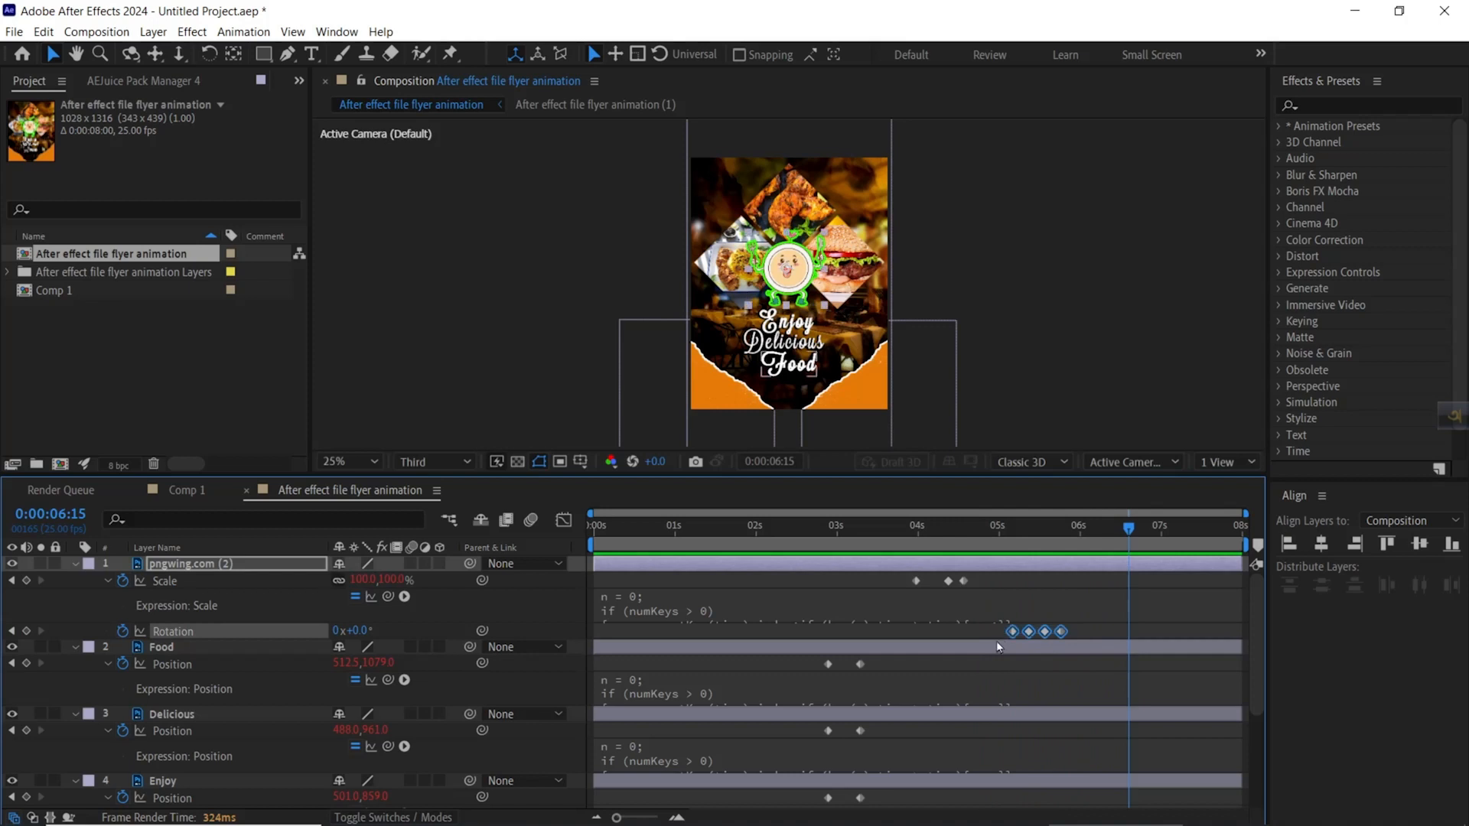
scroll(1012, 613, "down", 3)
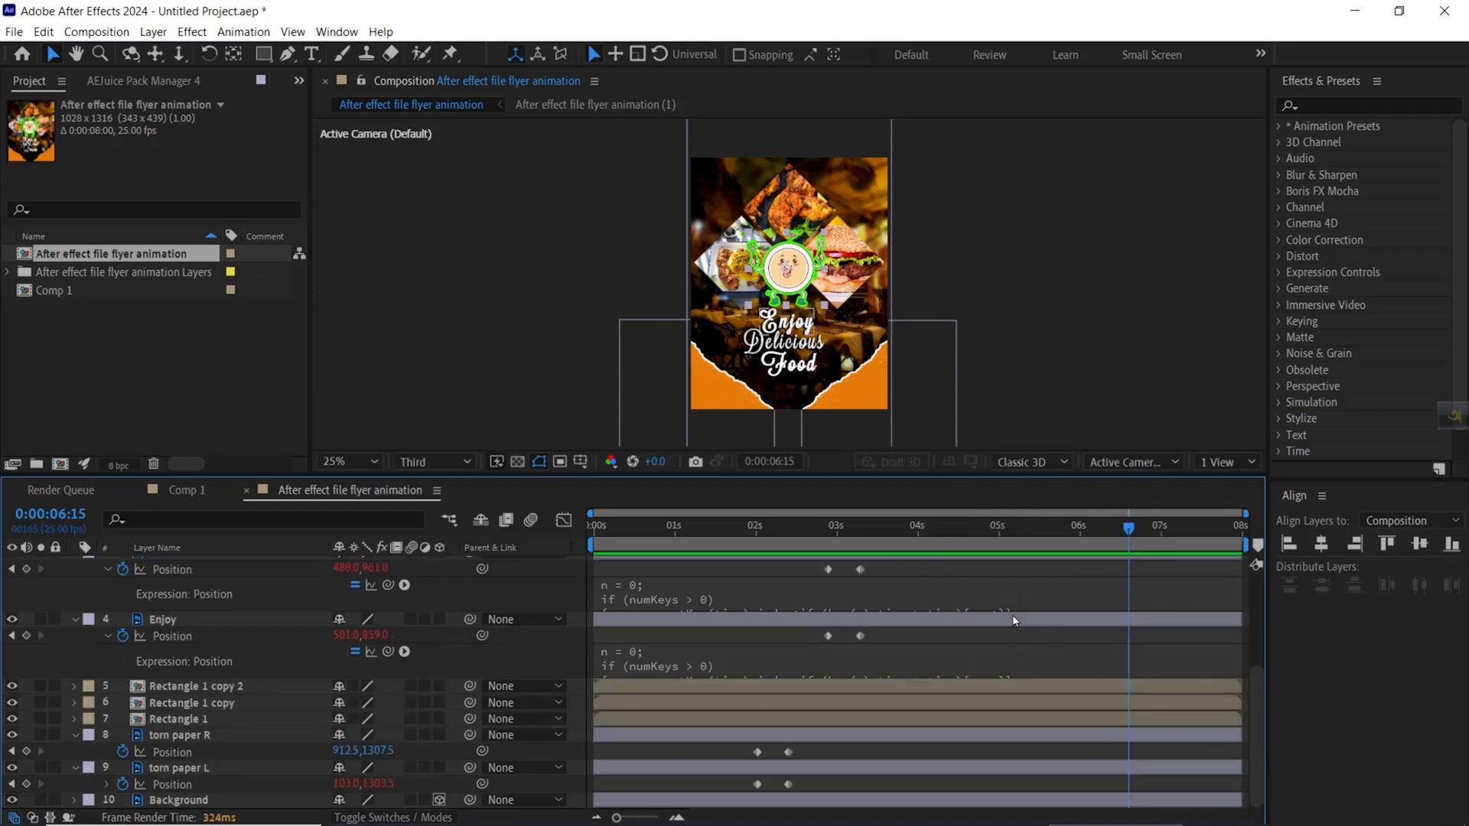
left_click_drag(1128, 528, 1160, 530)
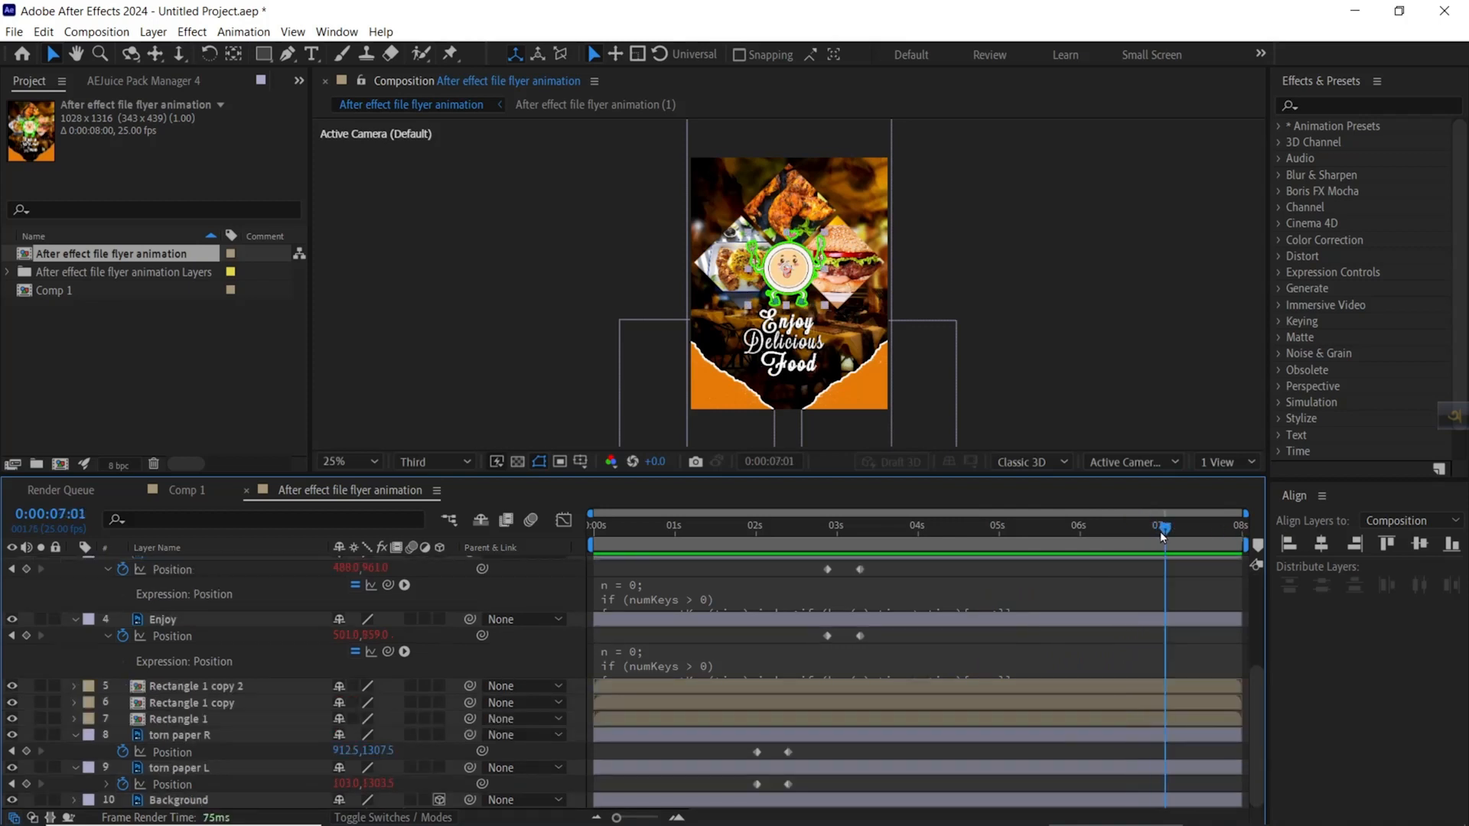
scroll(287, 607, "up", 3)
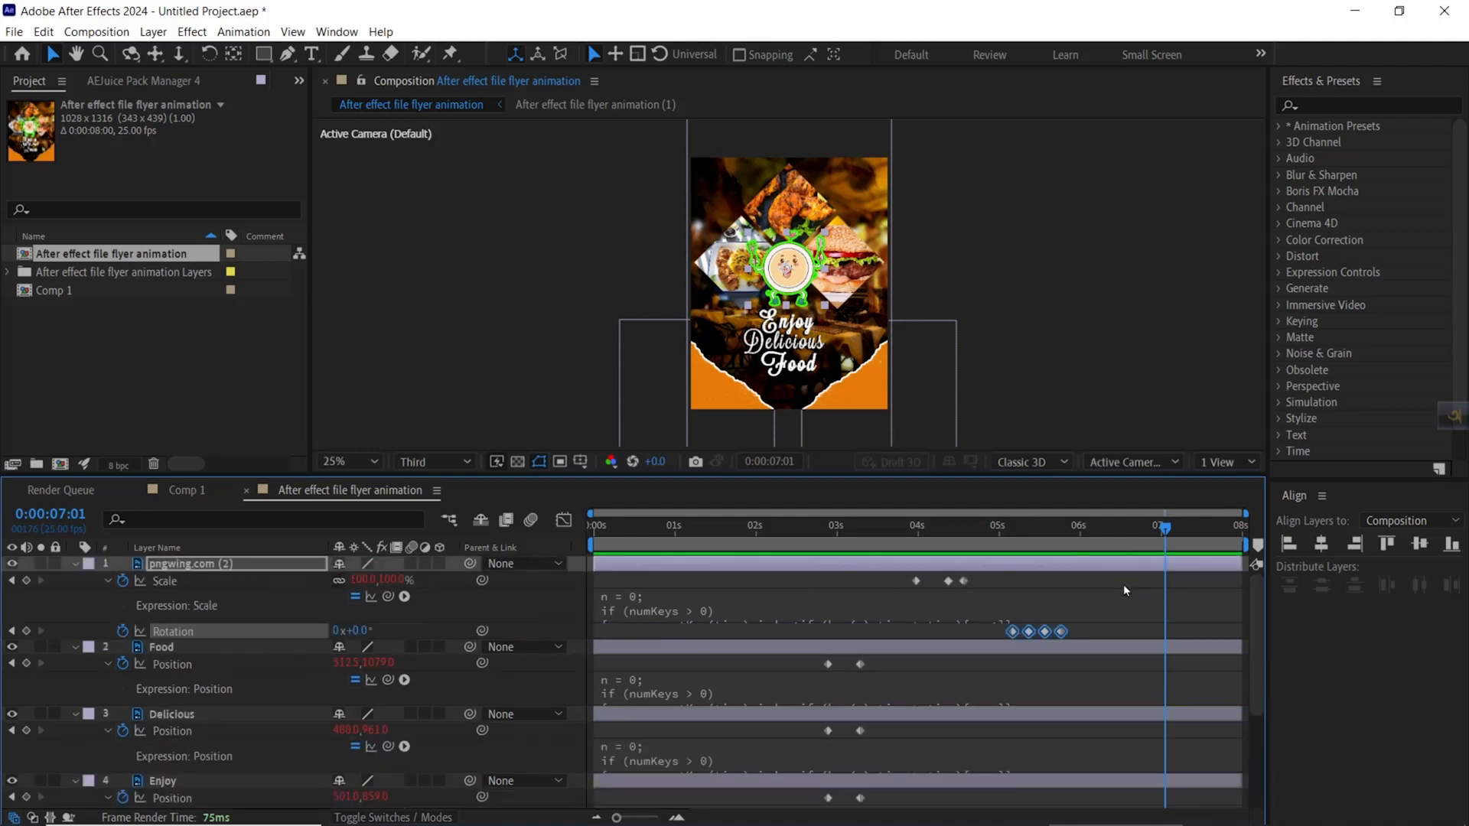
key("ctrl+v")
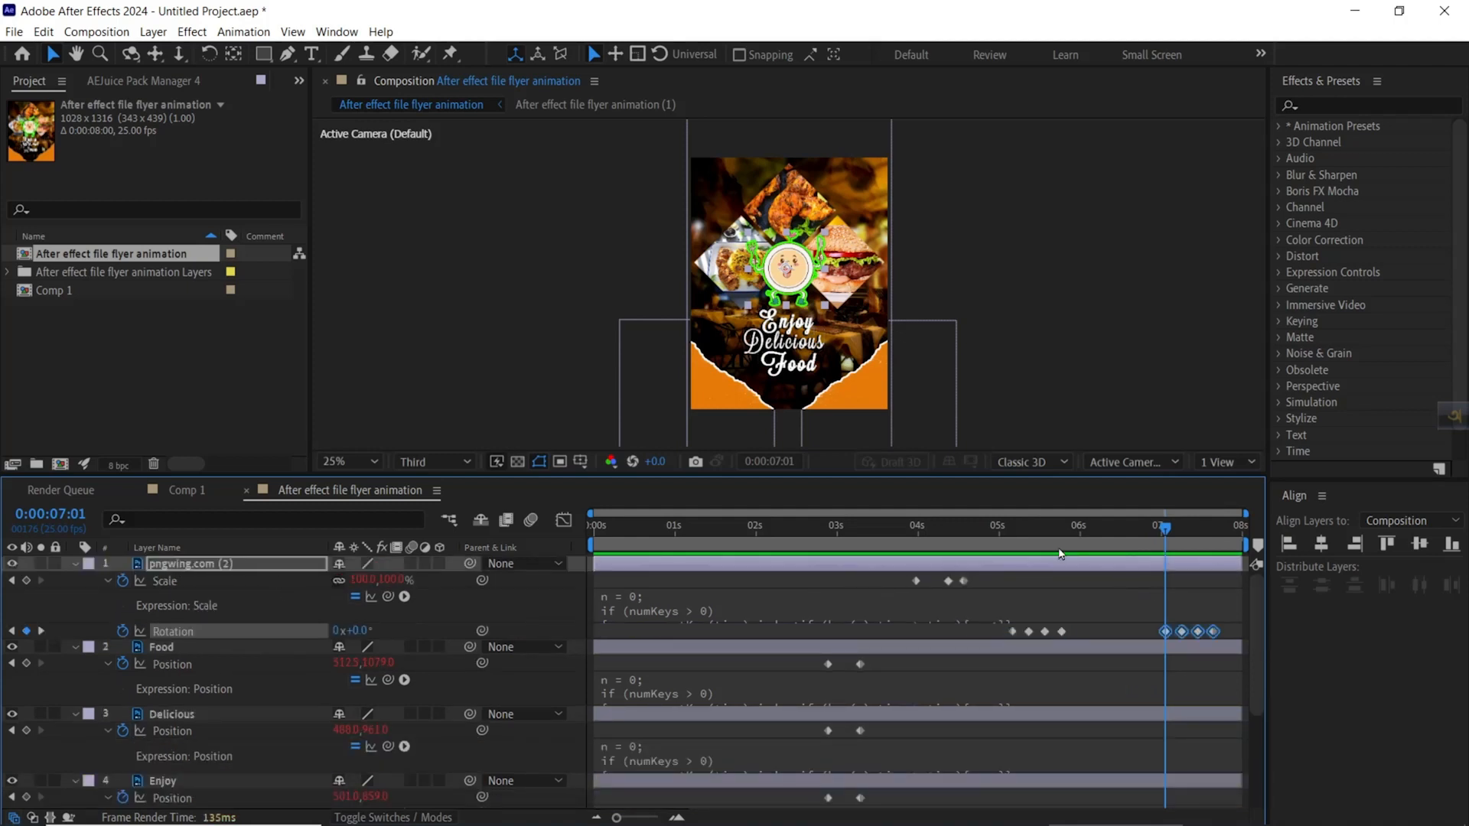
key("Home")
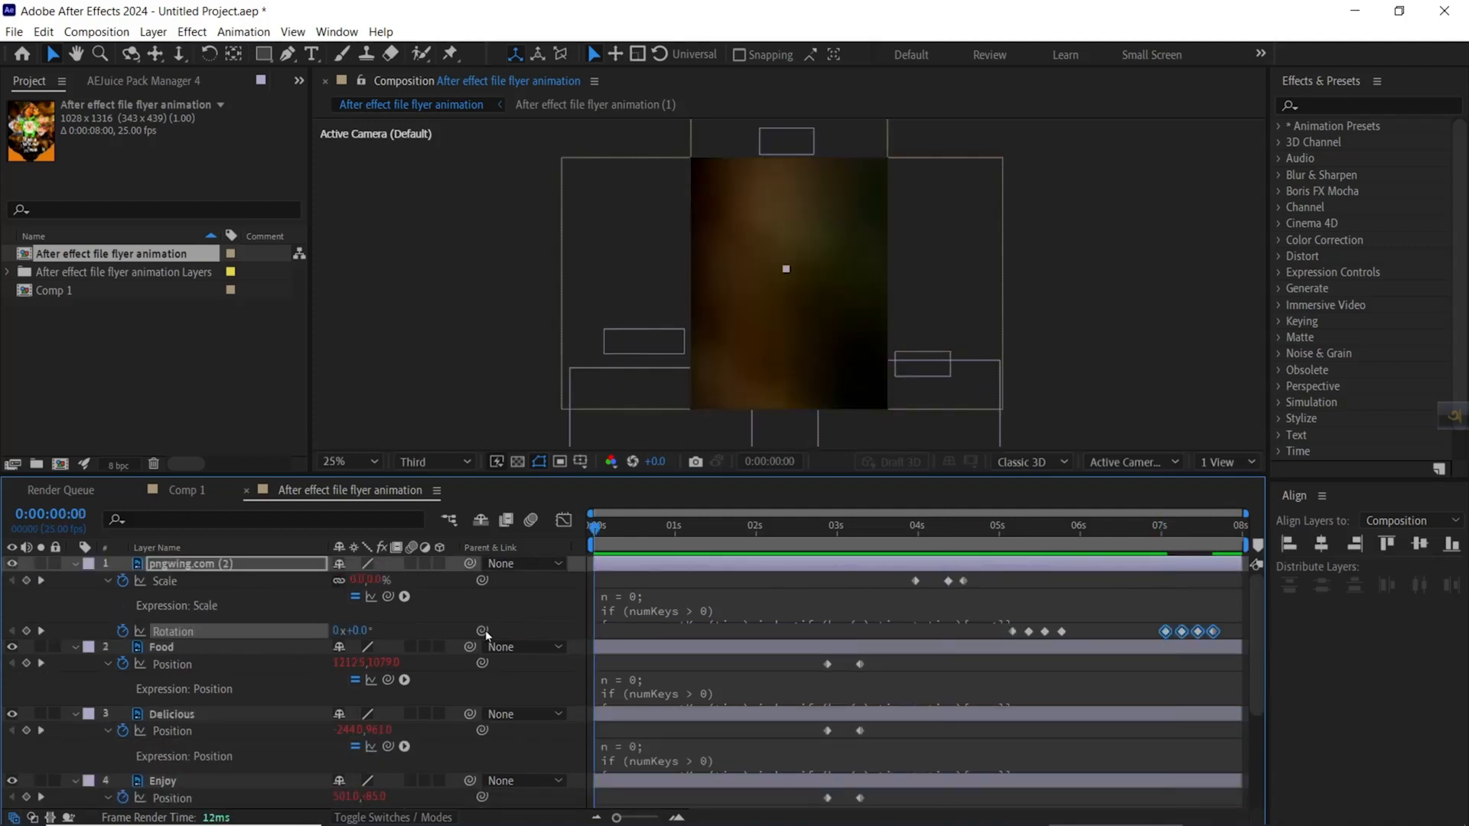
key("space")
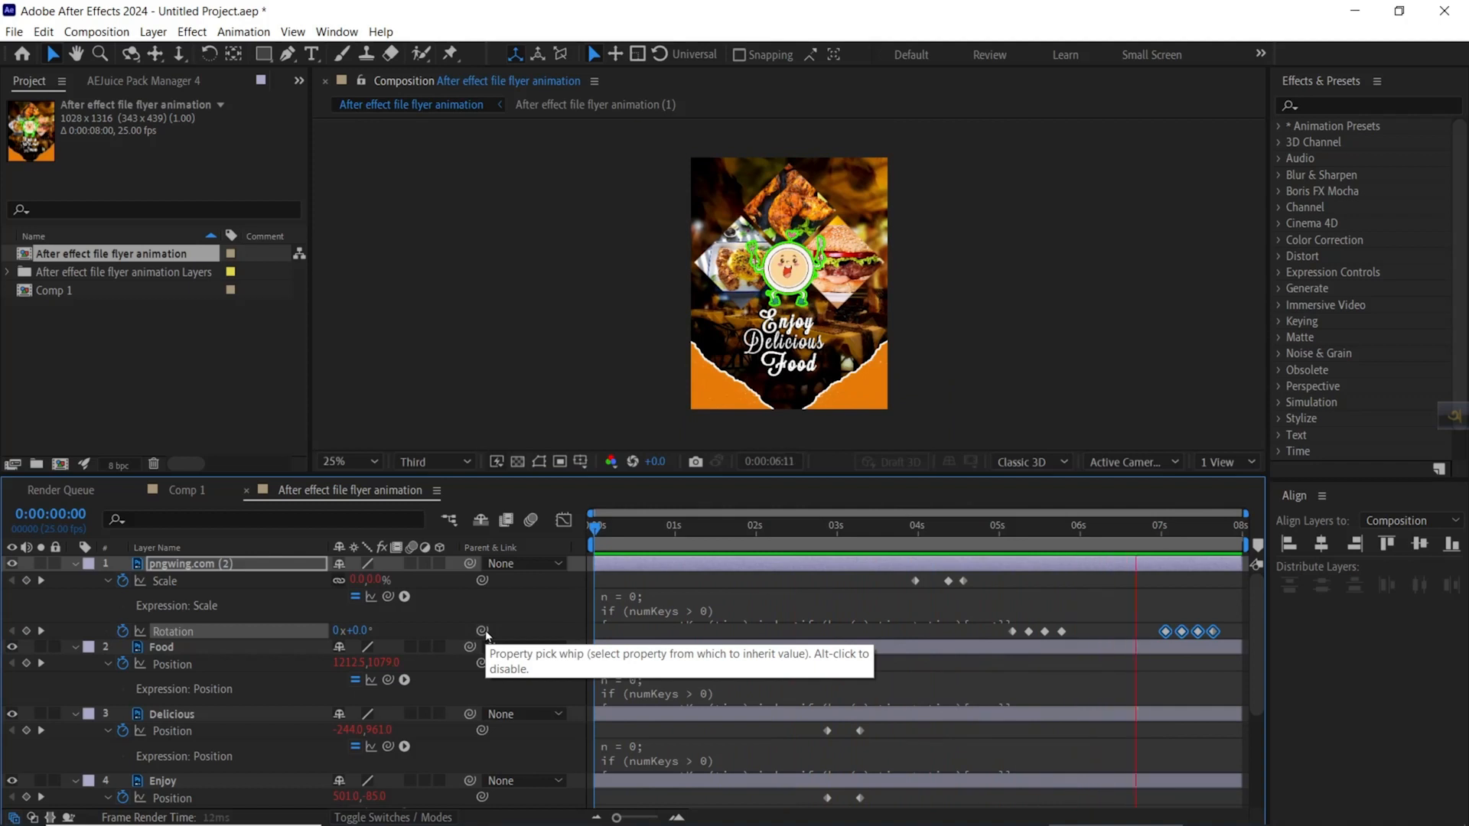
key("space")
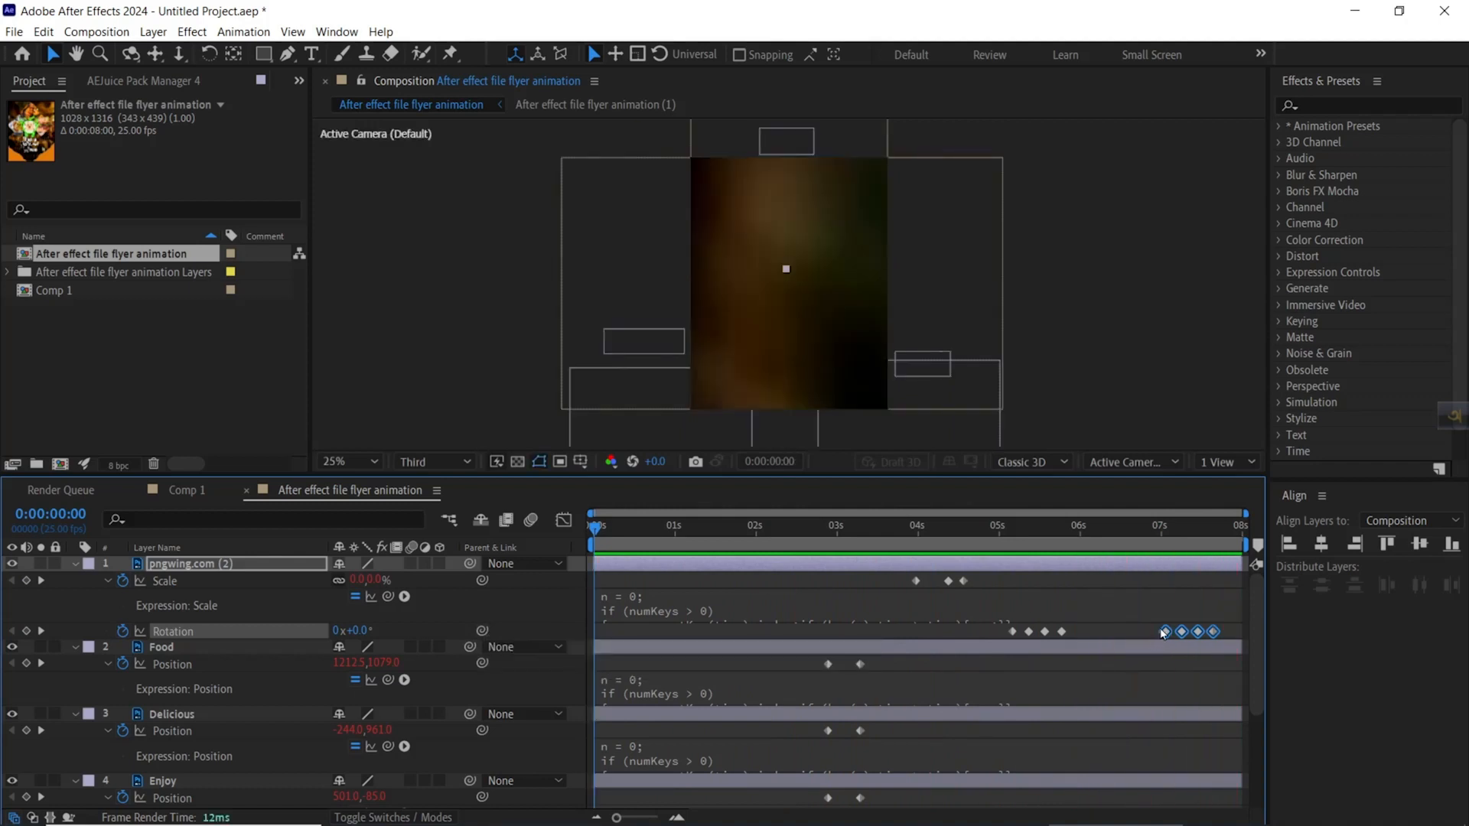
Shift the second group of Rotation keyframes earlier to start at about 0:00:06:10, paste another copy at 0:00:07:14, and return to the start.
left_click_drag(1162, 633, 1113, 646)
left_click(1208, 548)
key("ctrl+v")
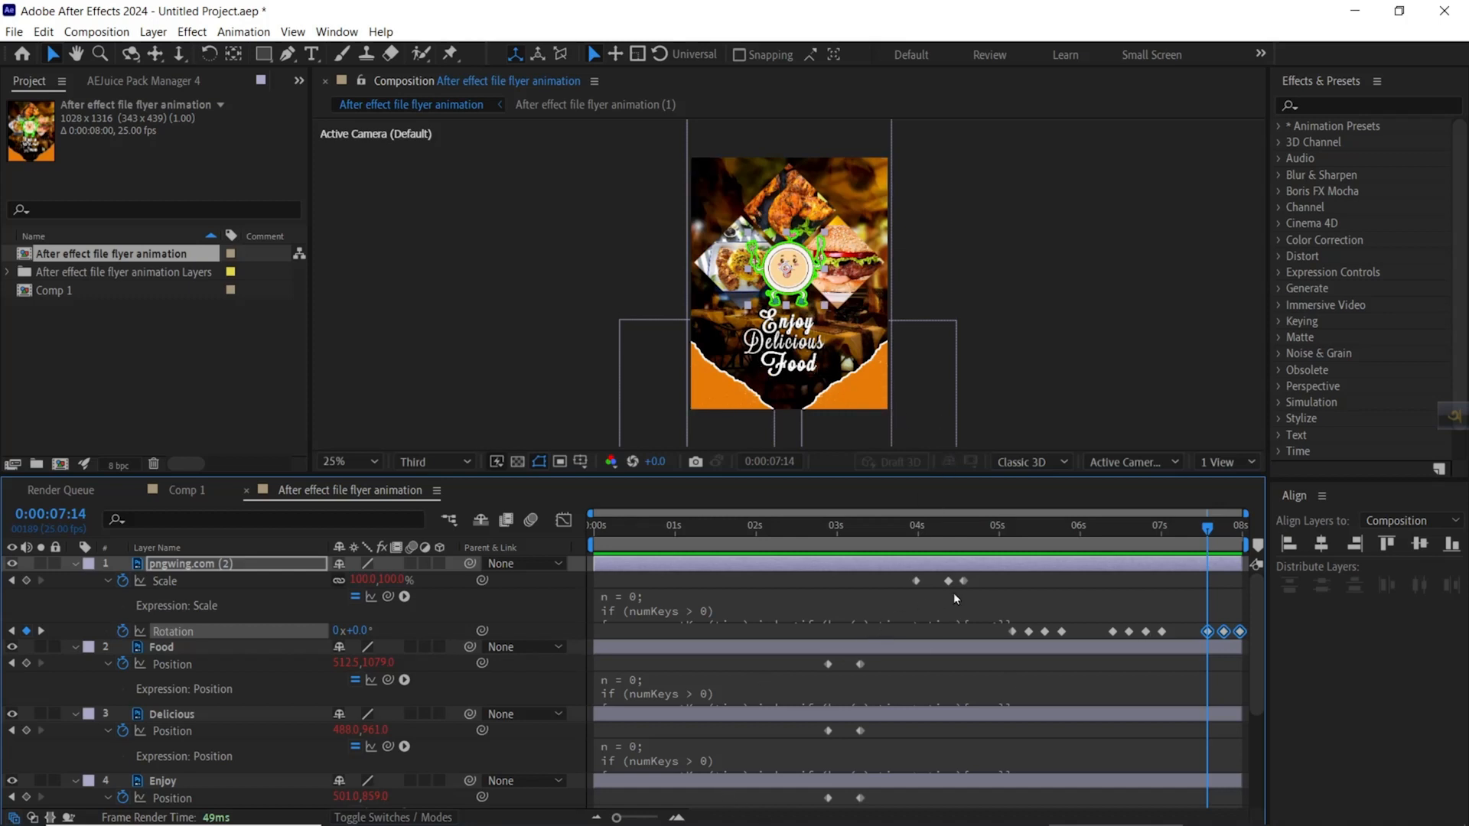
key("Home")
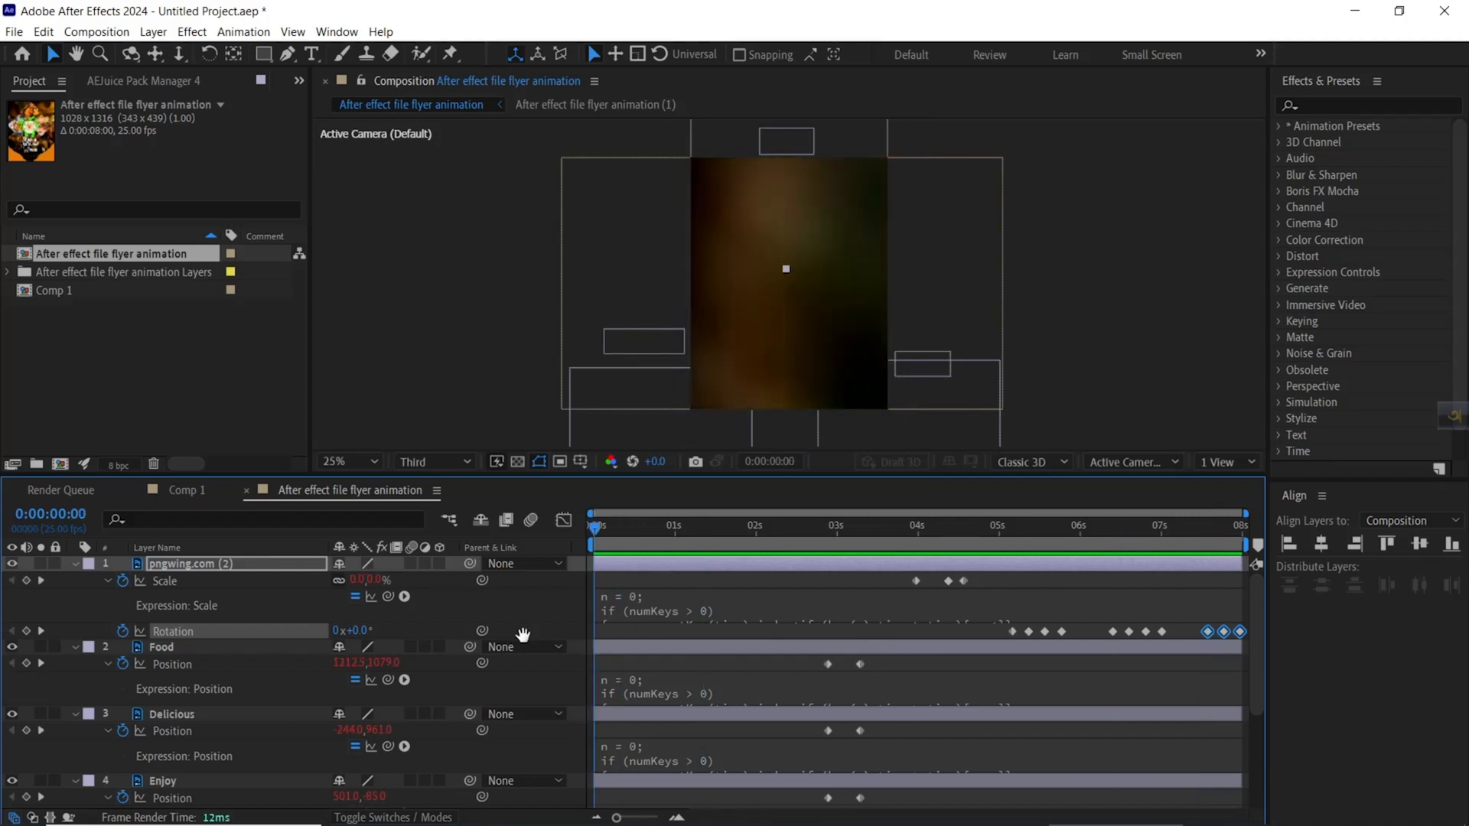